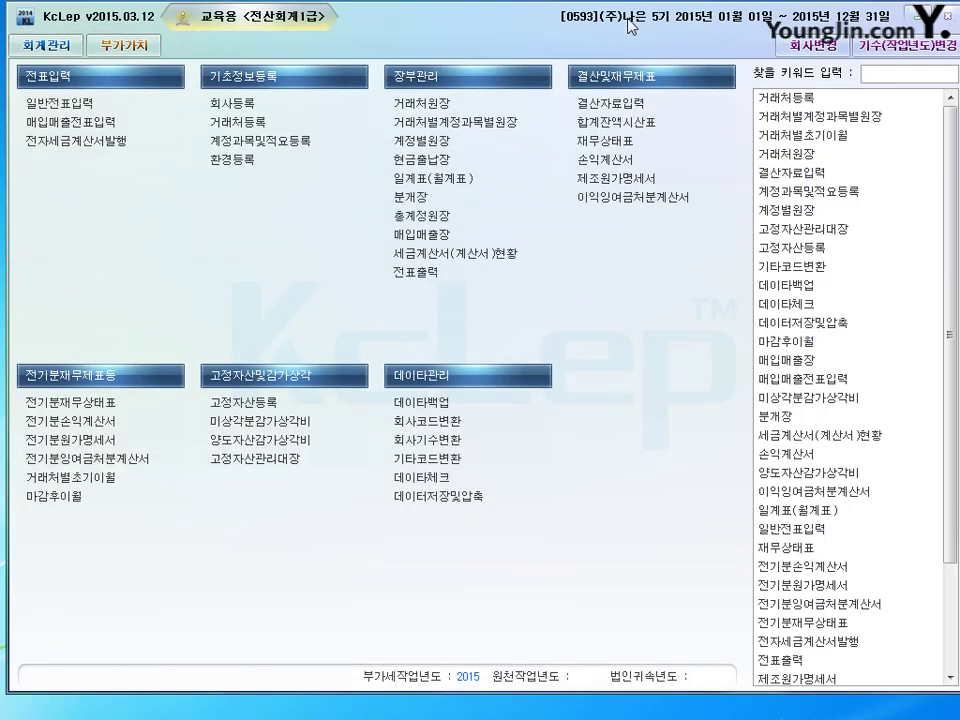
Nudge the KcLep main window slightly down on screen.
left_click_drag(632, 16, 625, 44)
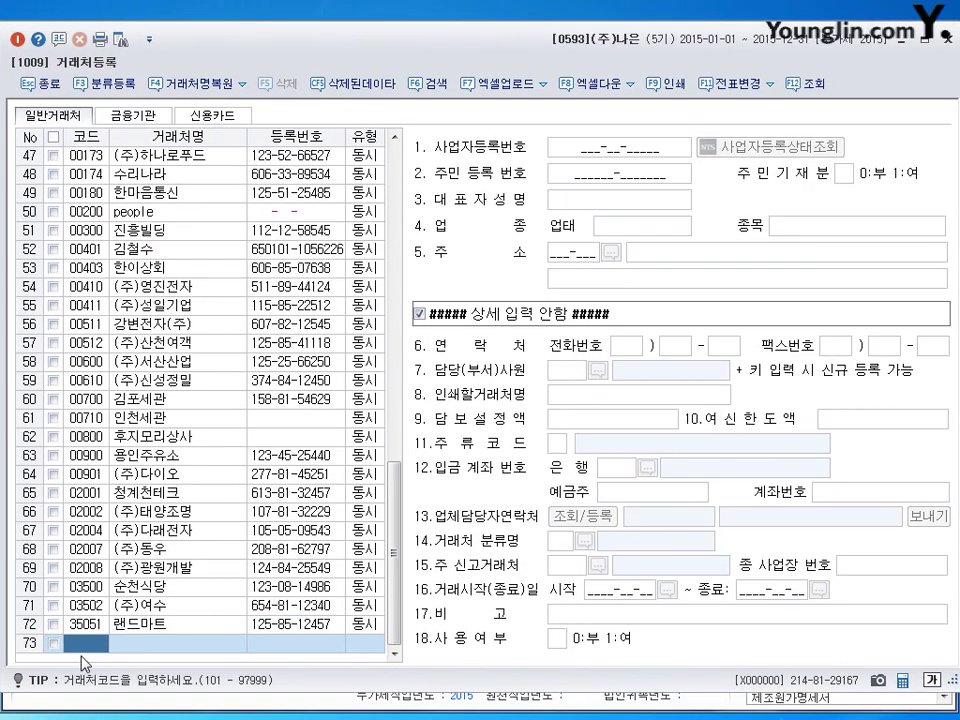
Start vendor 04100 (주)독도전자 as type 3:동시 and enter its business registration number.
type("4100")
key("Return")
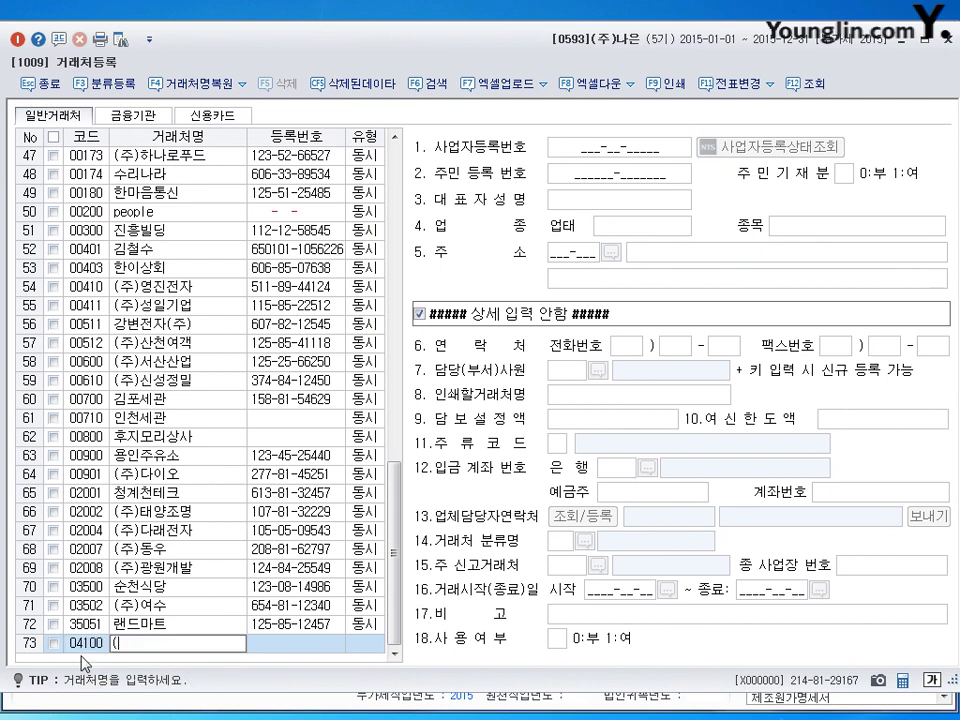
type("(주)보")
type("도전자")
key("Return")
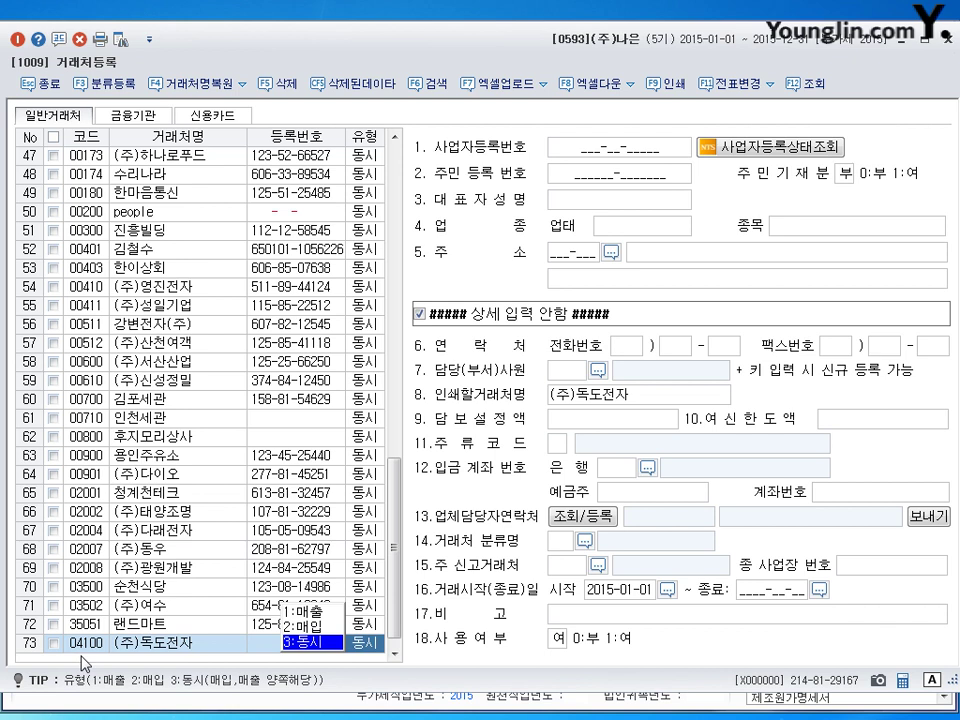
key("Return")
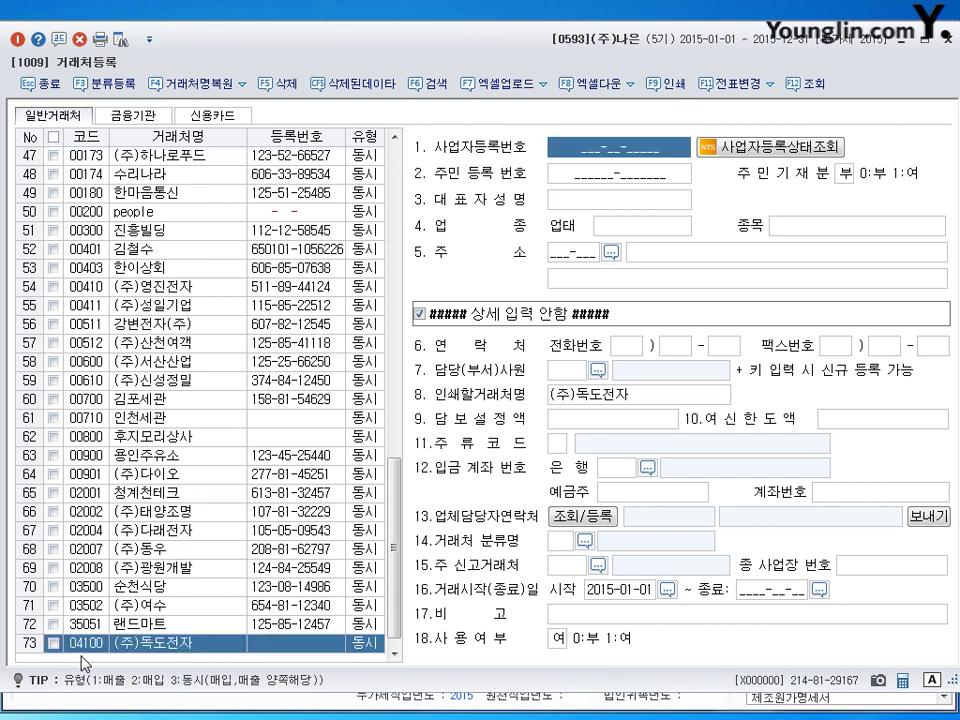
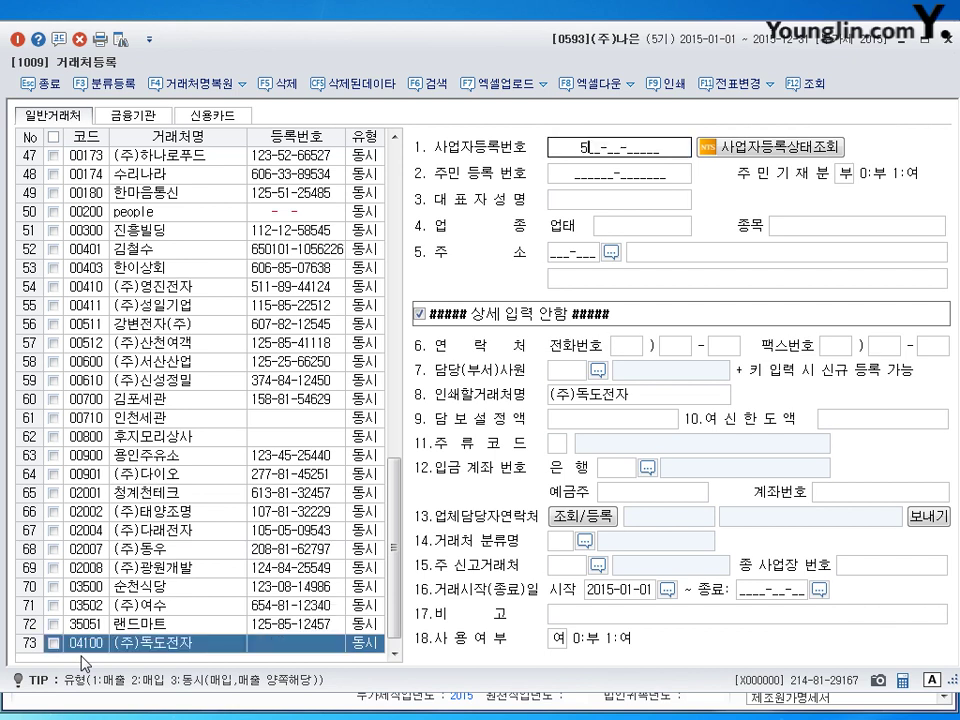
key("Return")
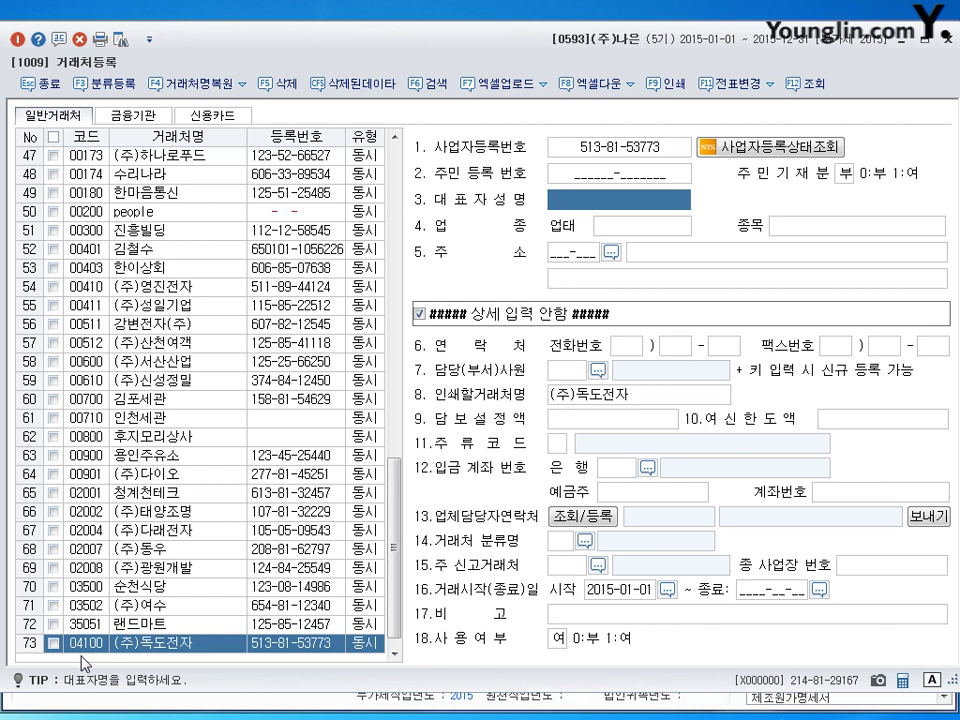
Fill in the representative's name, 업태 도소매, 종목 컴퓨터 and the business address, saving the vendor.
type("울릉도")
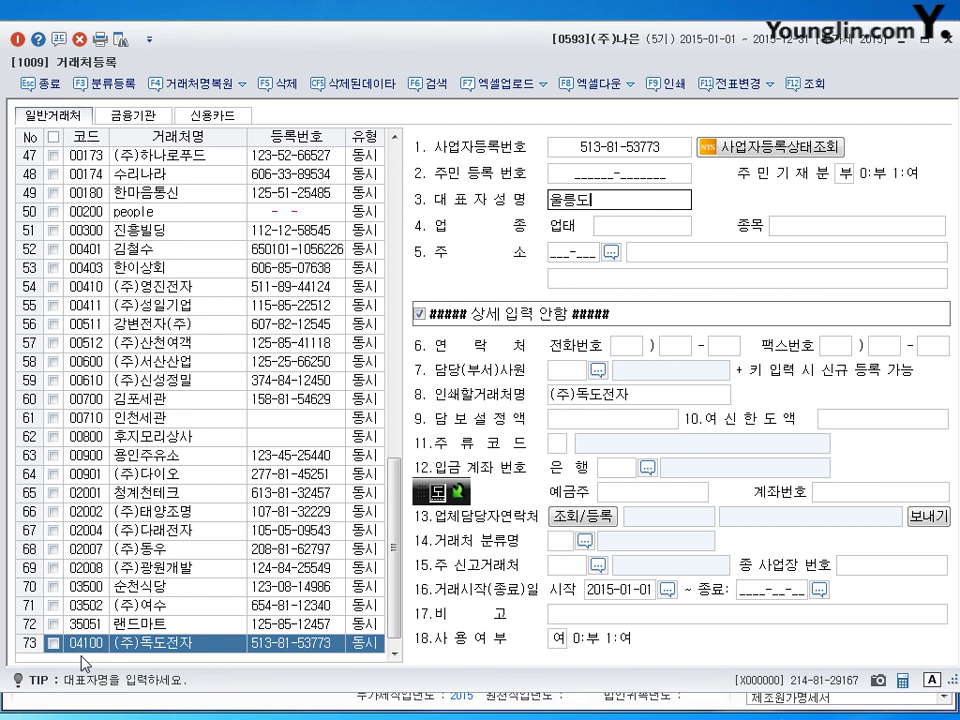
key("Return")
type("되")
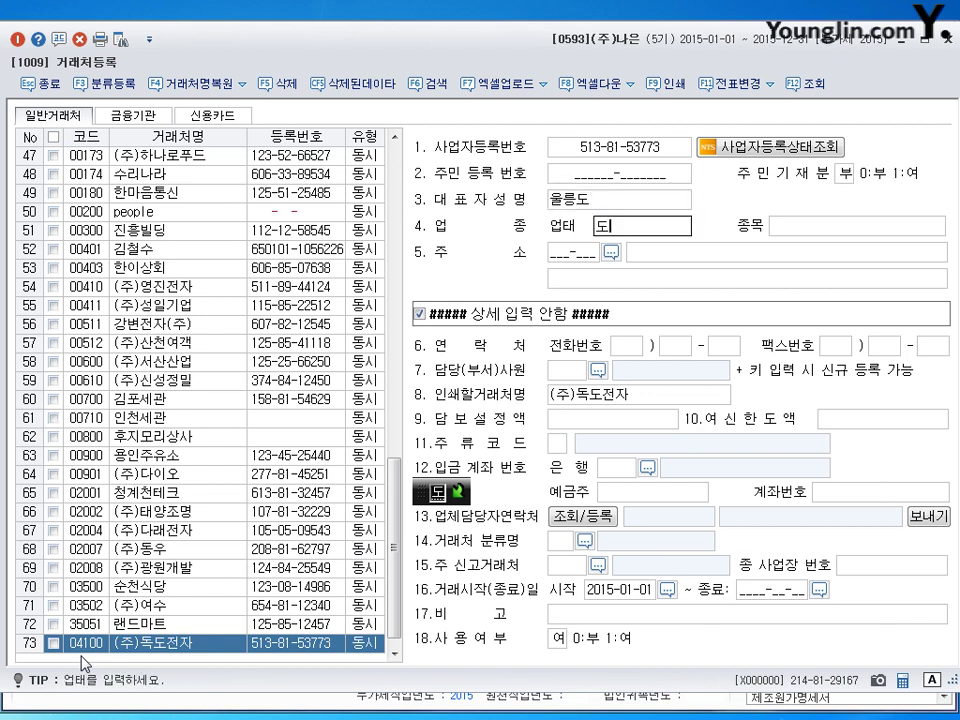
type("도소매")
key("Return")
type("컴퓨터")
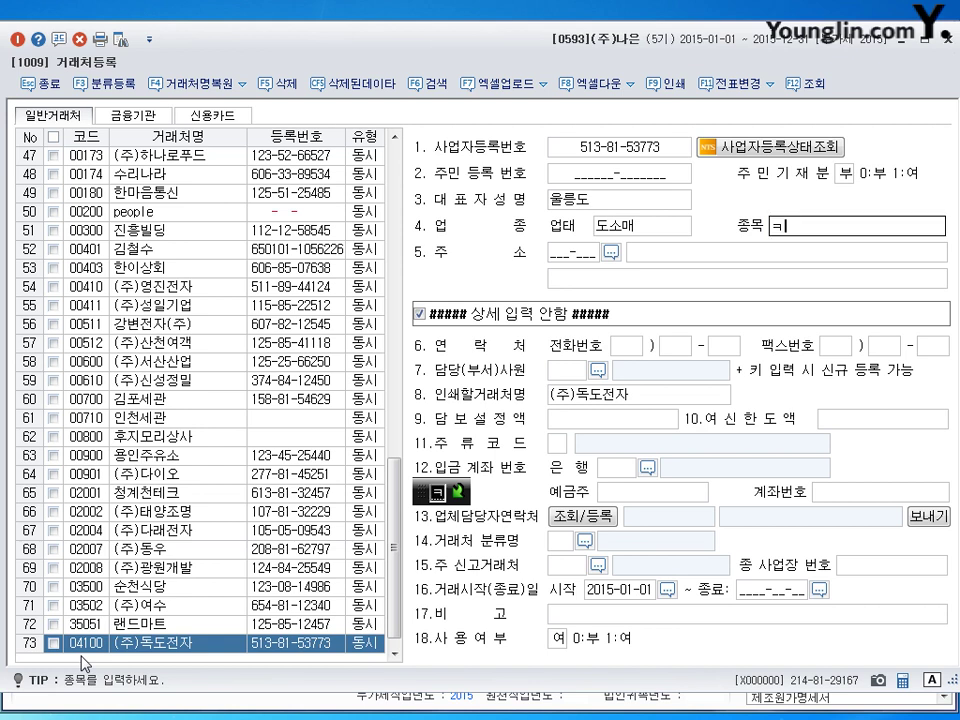
key("Return")
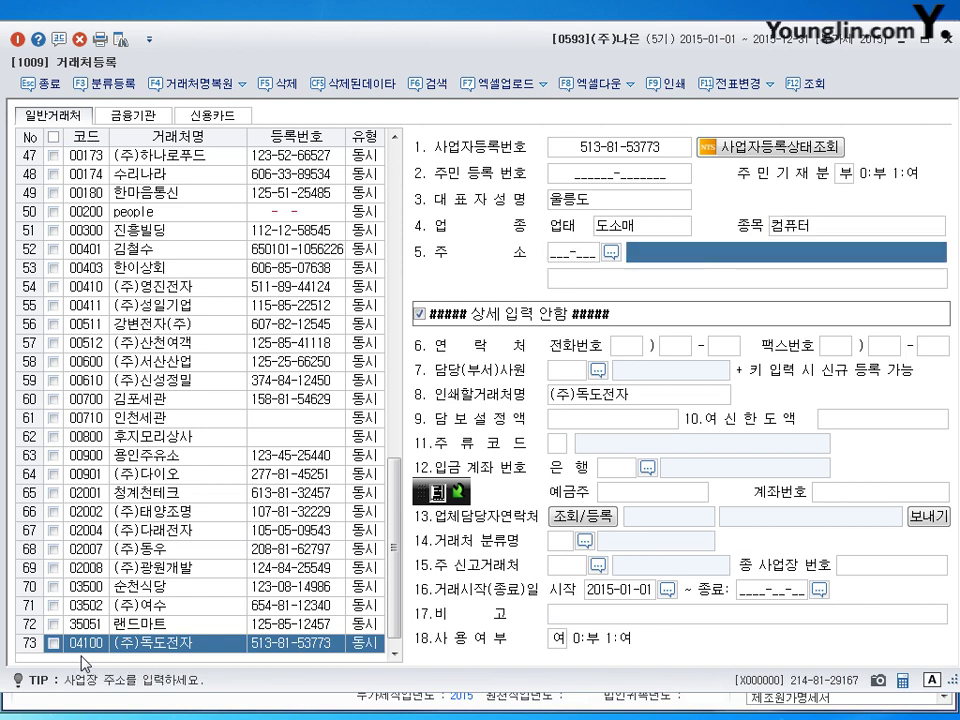
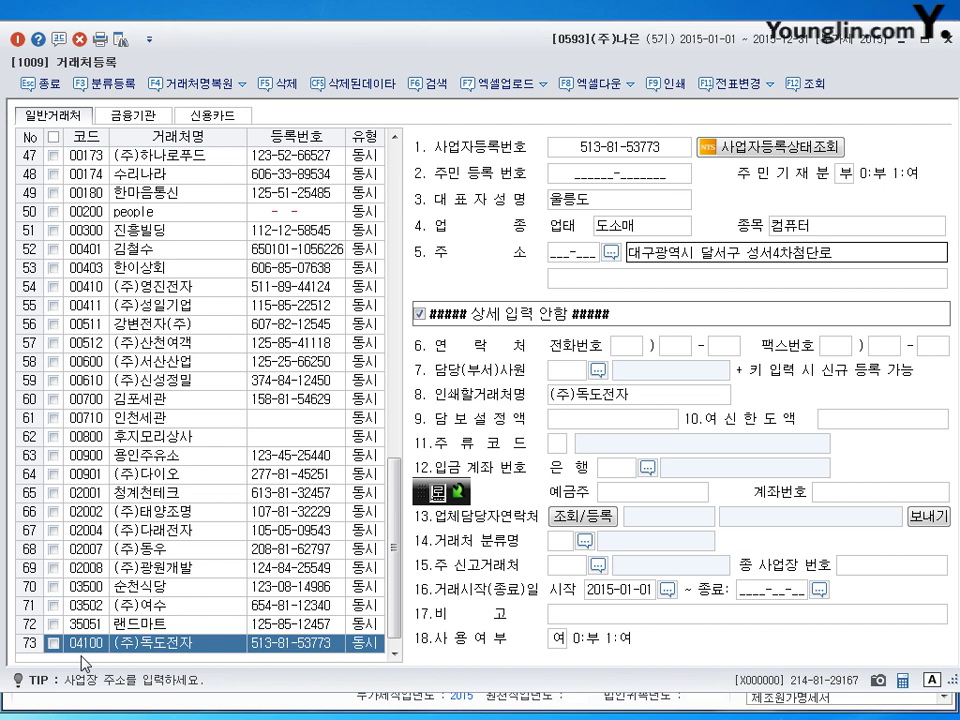
key("Return")
type("(대천동")
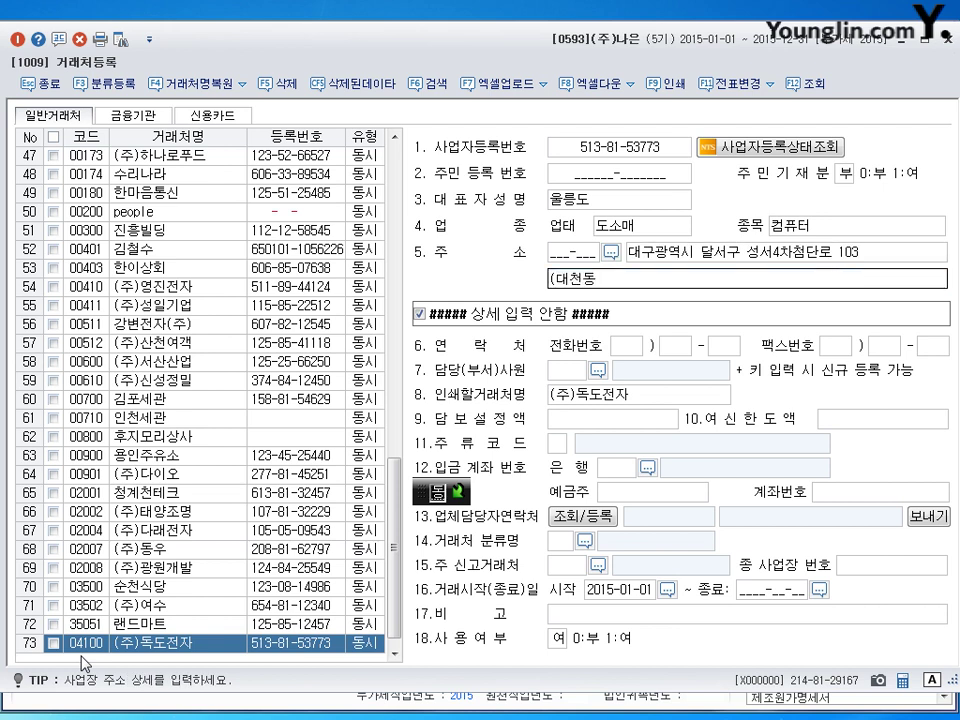
type(")")
key("Return")
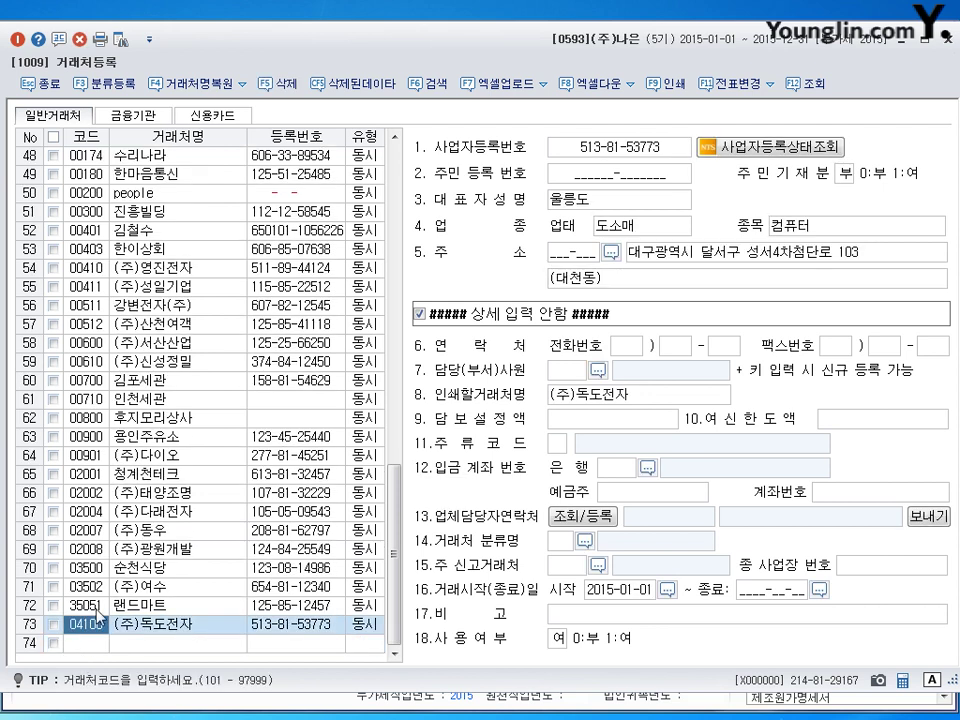
Review the saved vendor's business number and address, then close the vendor register.
left_click(598, 148)
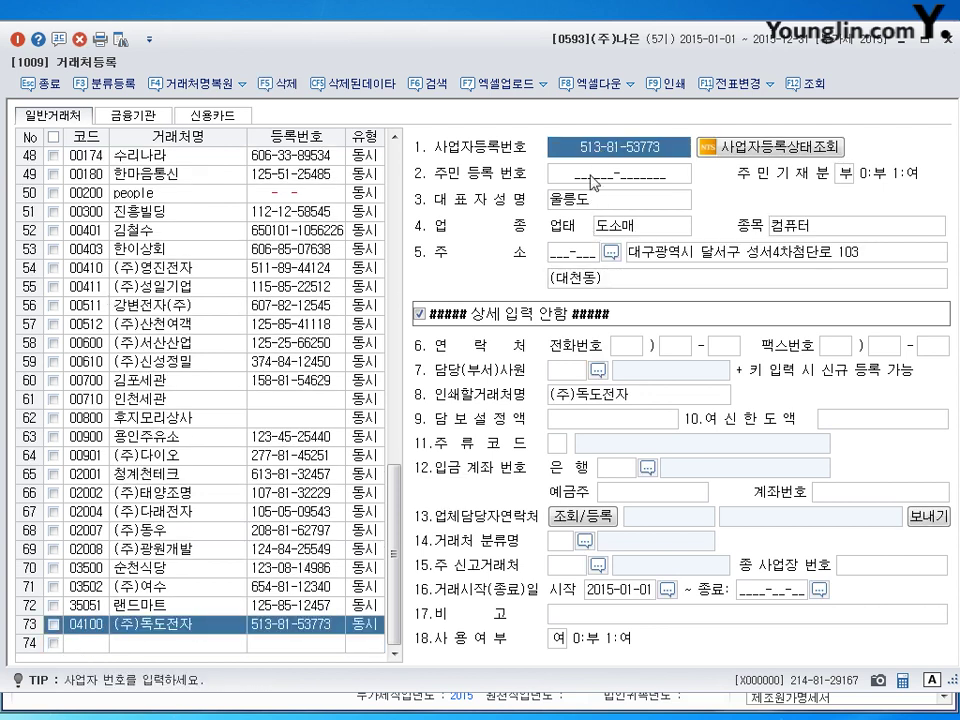
key("Return")
key("Return")
key("Return")
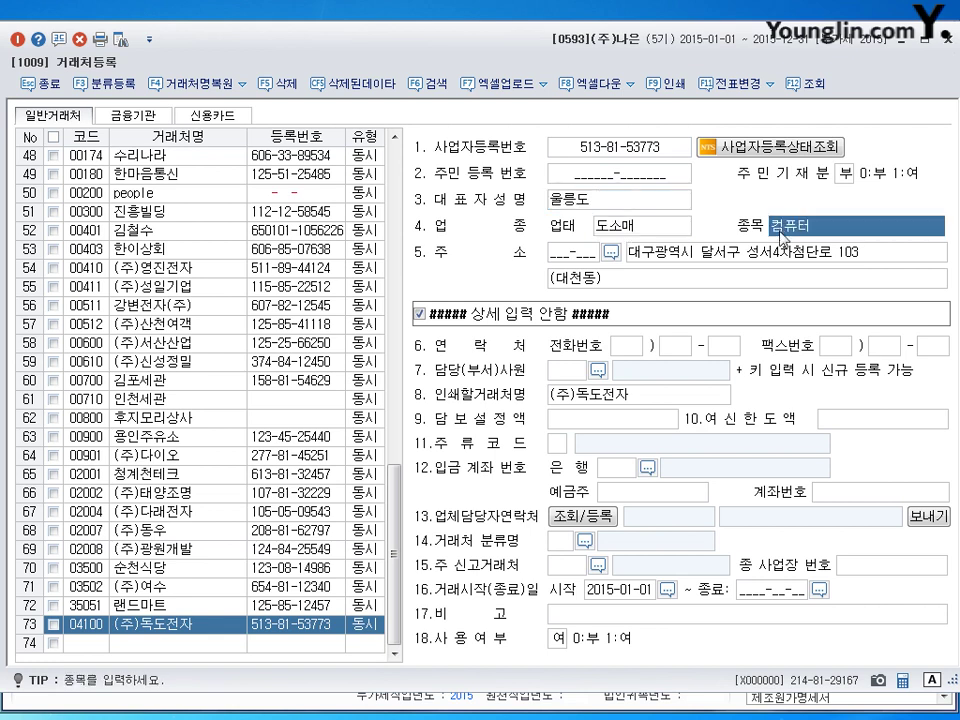
key("Return")
key("Return")
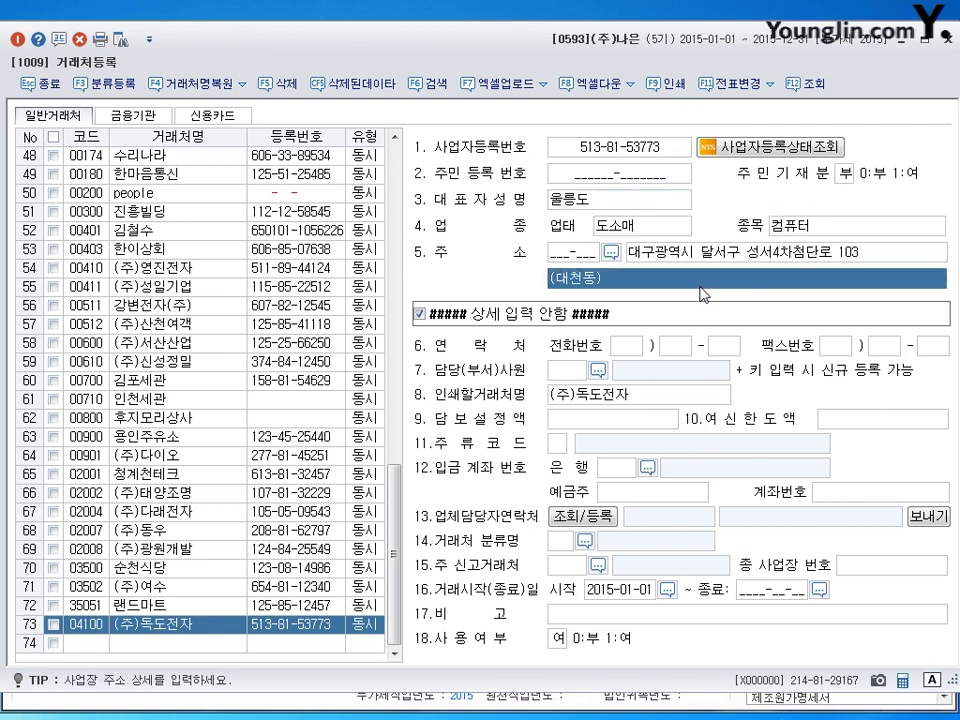
key("shift+Tab")
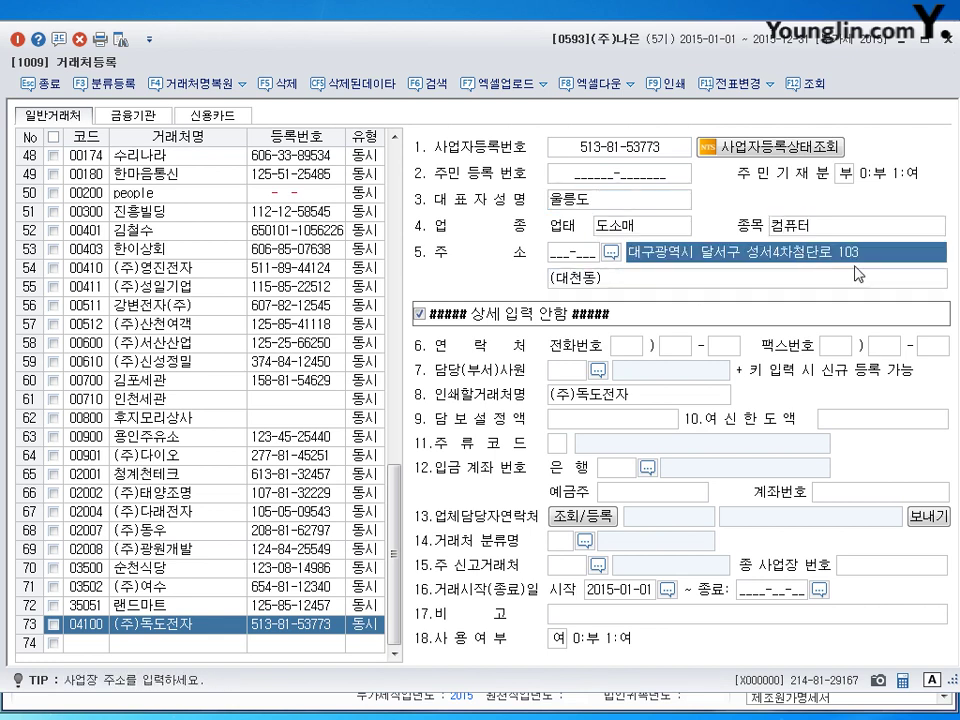
key("Return")
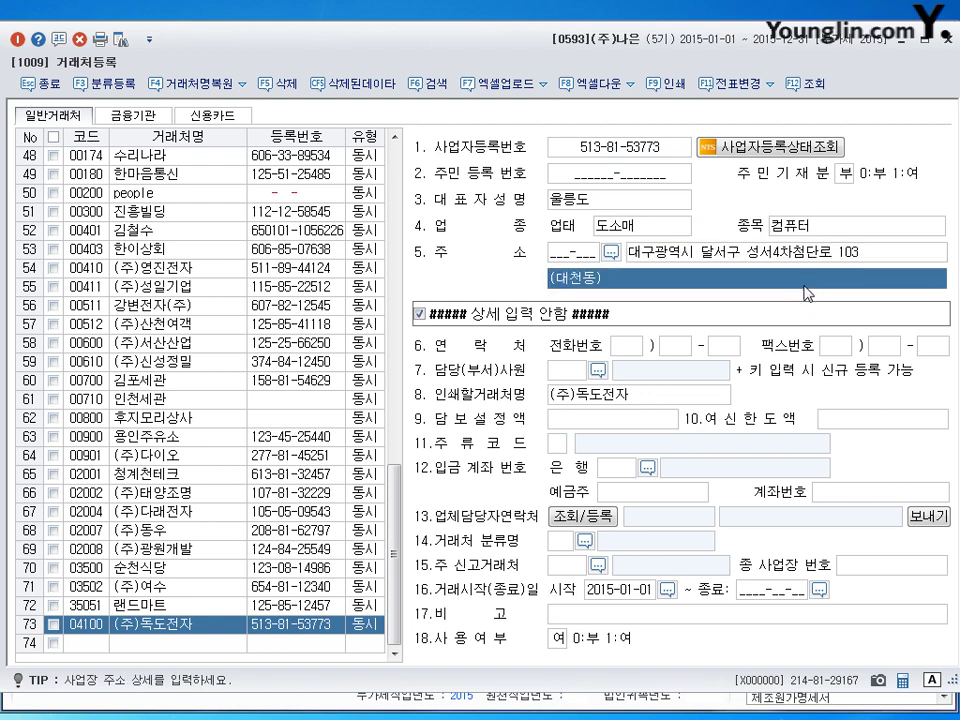
left_click(947, 40)
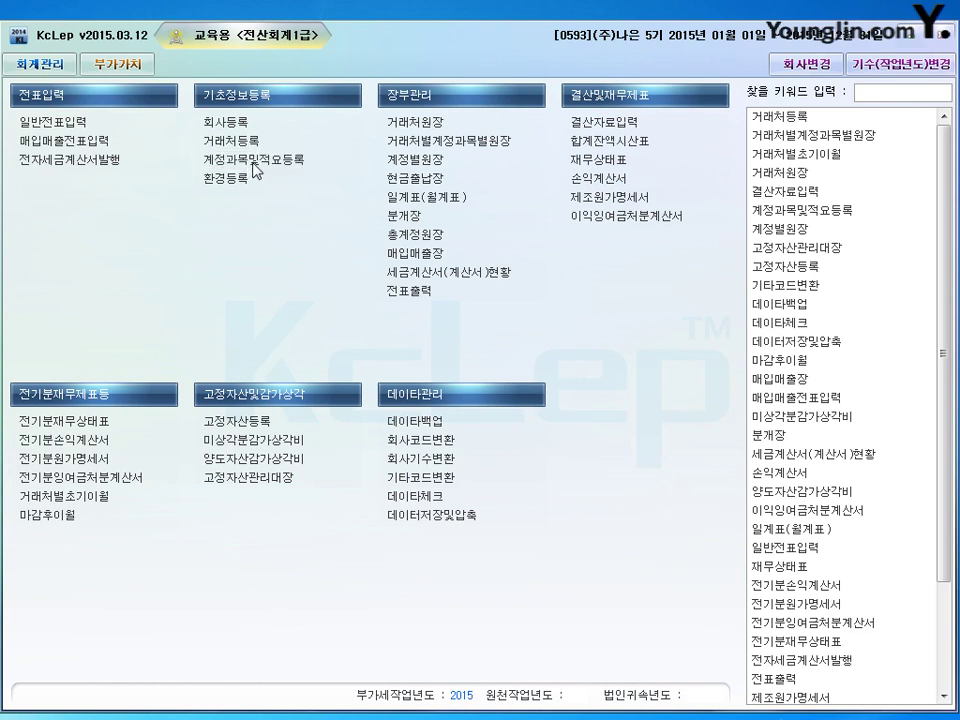
Open 계정과목및적요등록 and jump to account 0819 임차료.
left_click(251, 166)
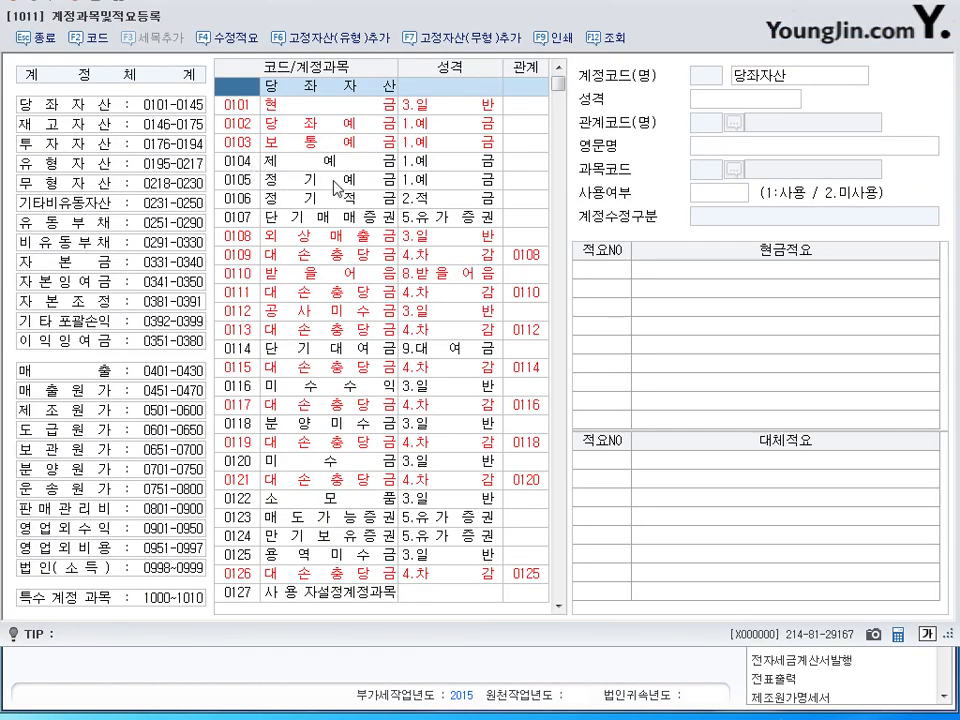
left_click(235, 113)
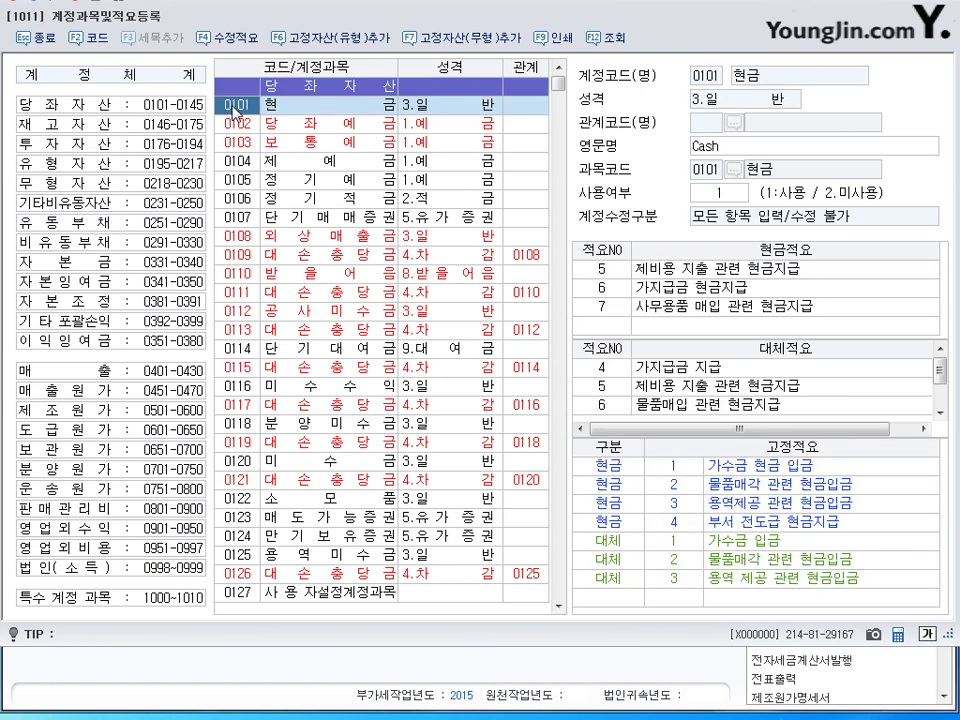
type("0819")
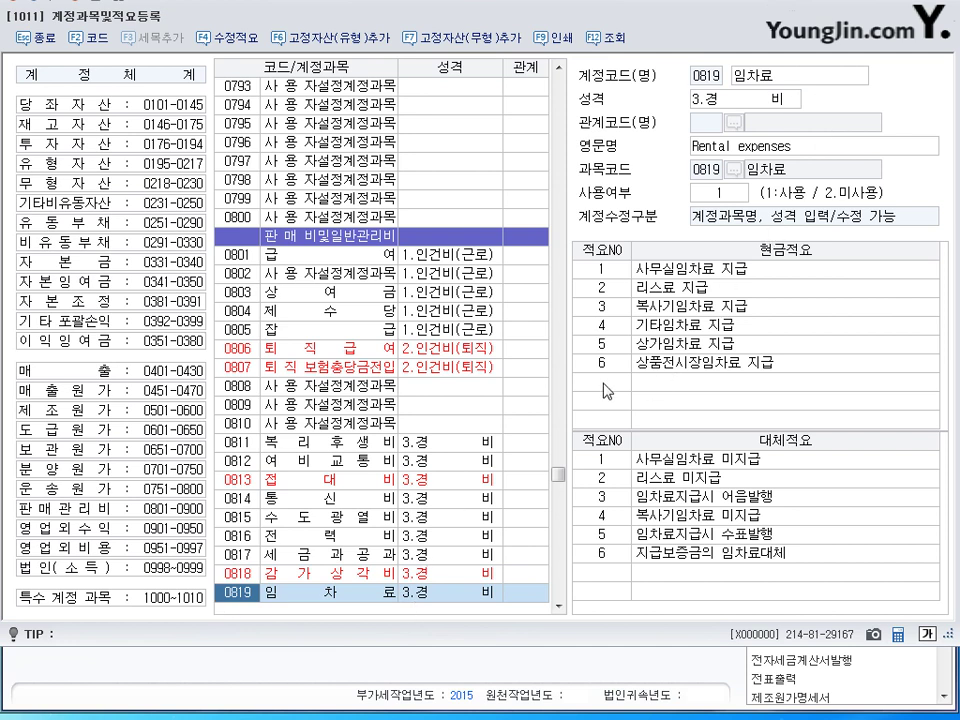
Add cash summary 7 '법인승용차 리스료 지급' under 임차료, then close the register.
left_click(600, 275)
type("7")
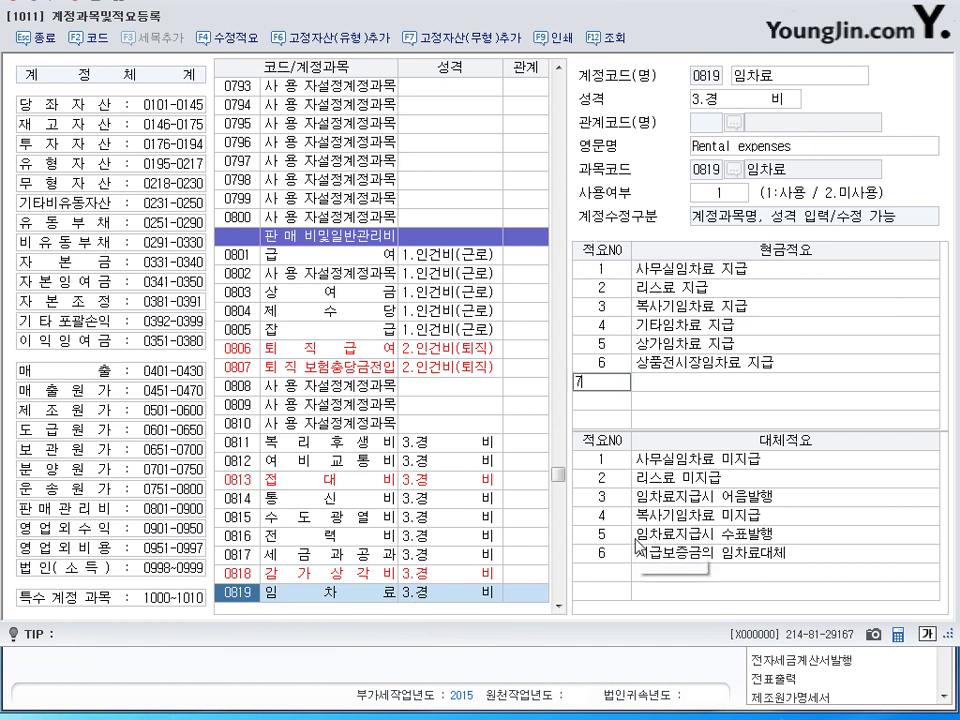
key("Return")
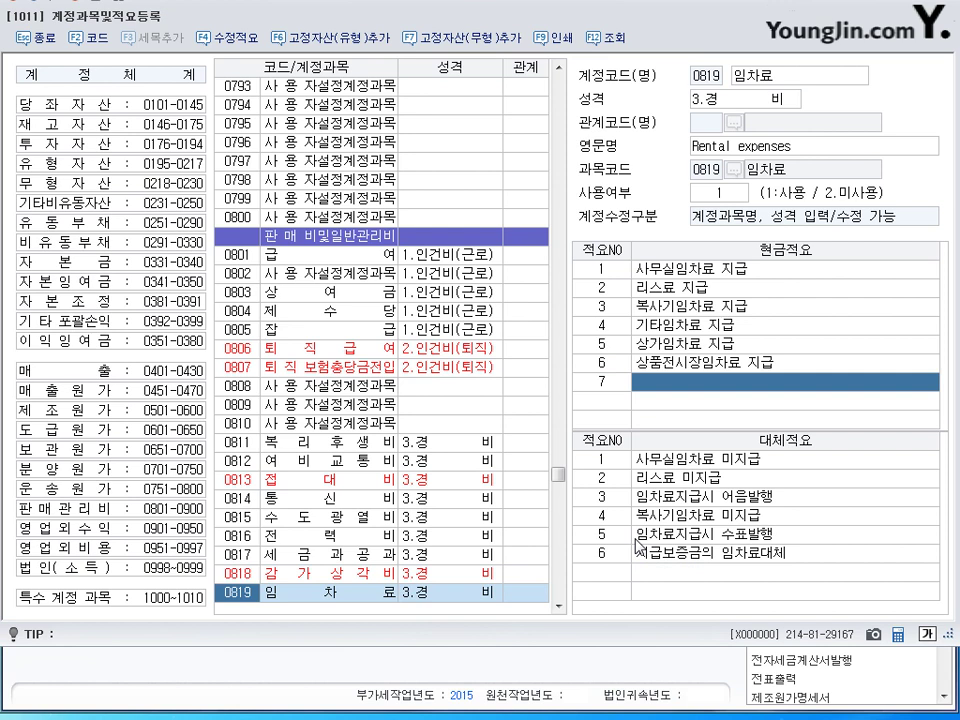
type("법인승용차")
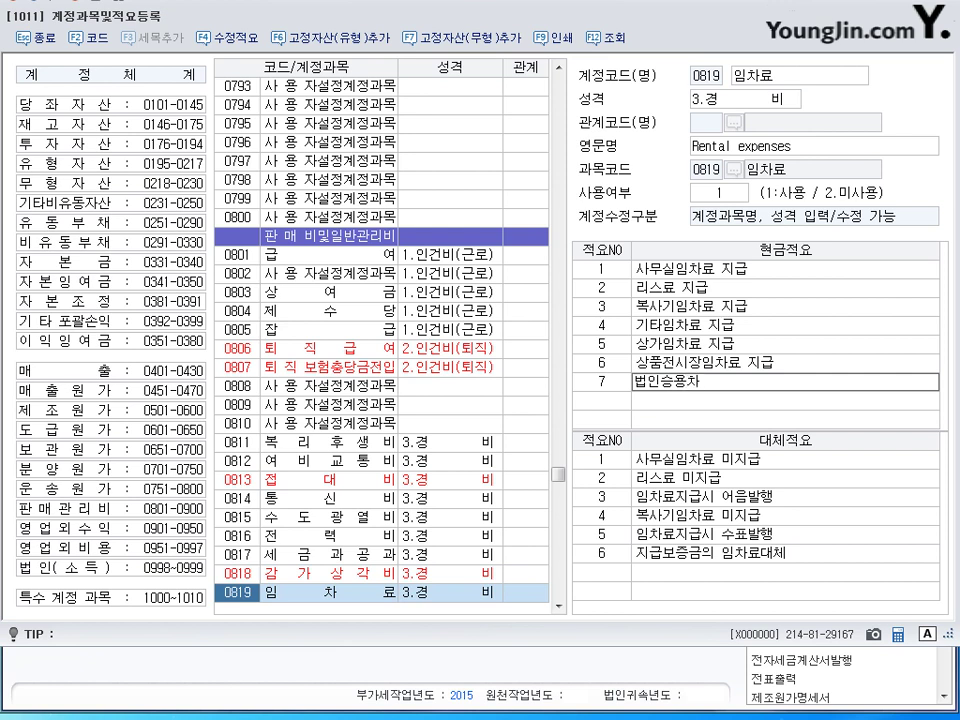
type(" 리스료 지급")
key("BackSpace")
key("BackSpace")
key("BackSpace")
type("급")
key("Return")
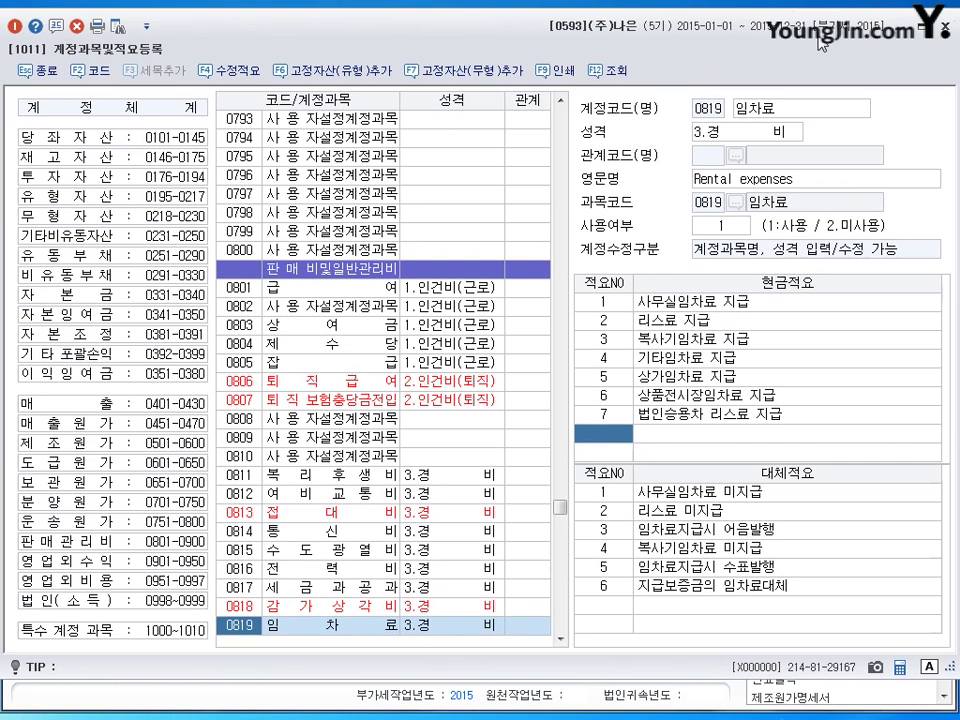
left_click(665, 413)
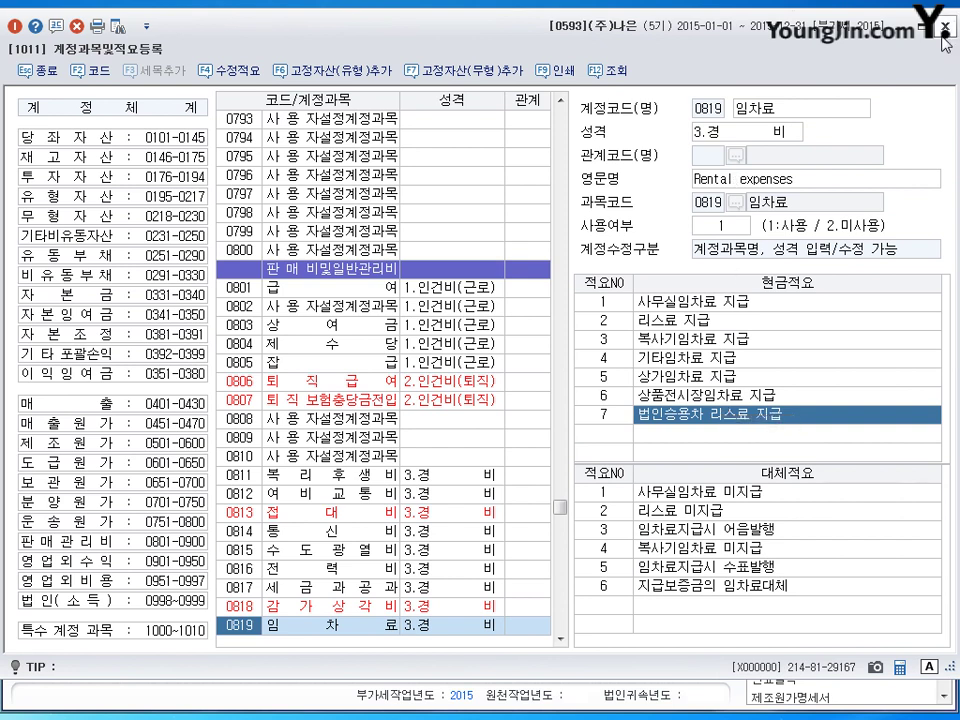
key("Escape")
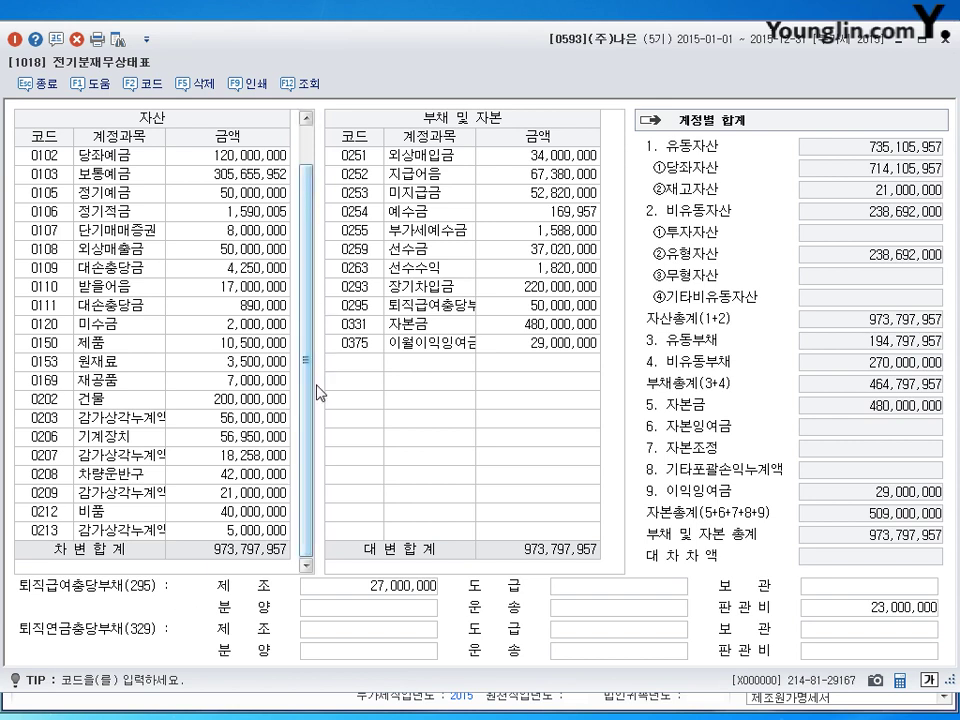
left_click(237, 250)
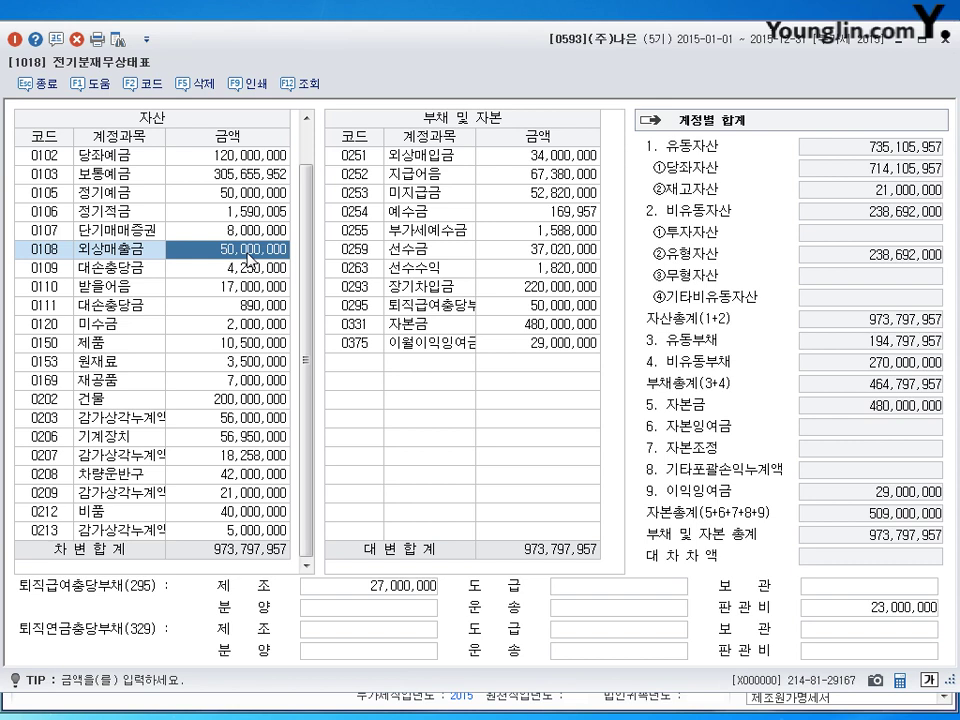
Overwrite 0108 외상매출금 with 90,000,000 and 0251 외상매입금 with 74,000,000.
type("90000000")
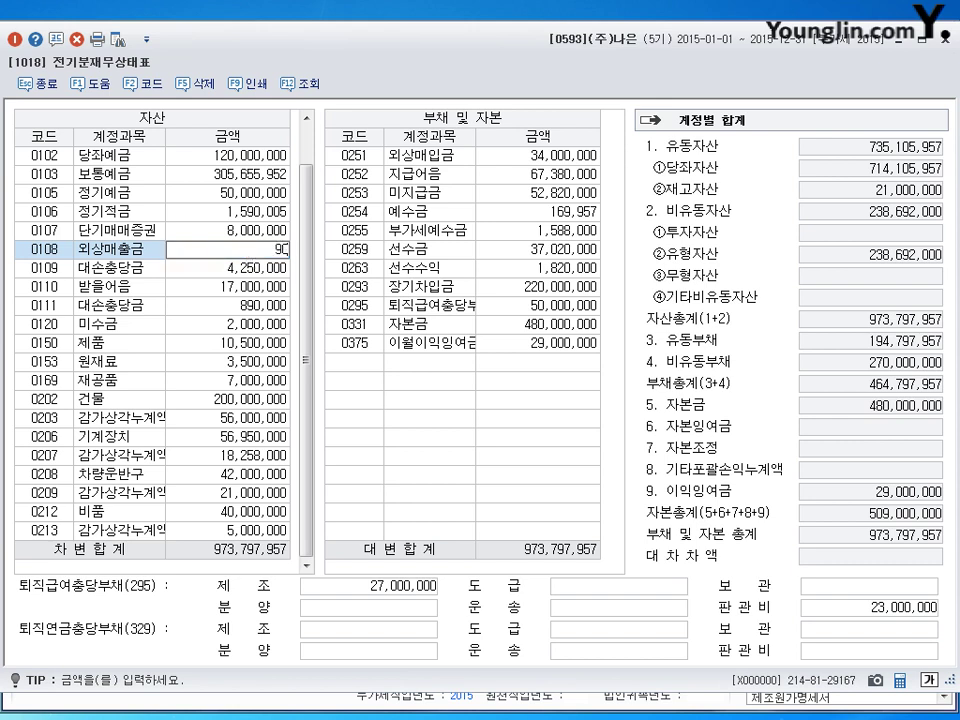
key("Return")
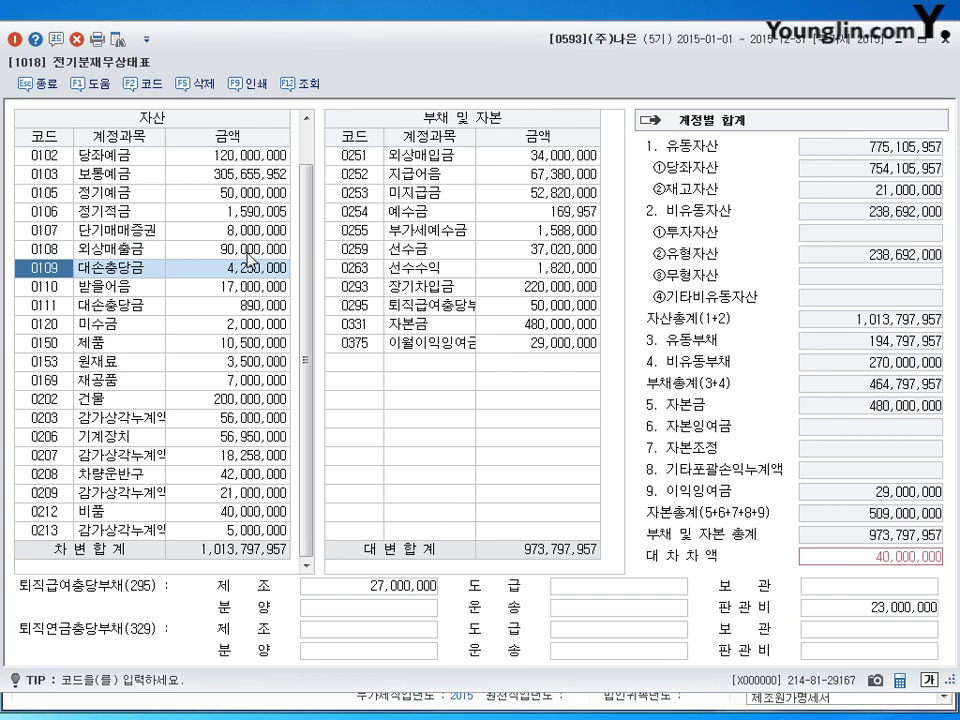
left_click(411, 150)
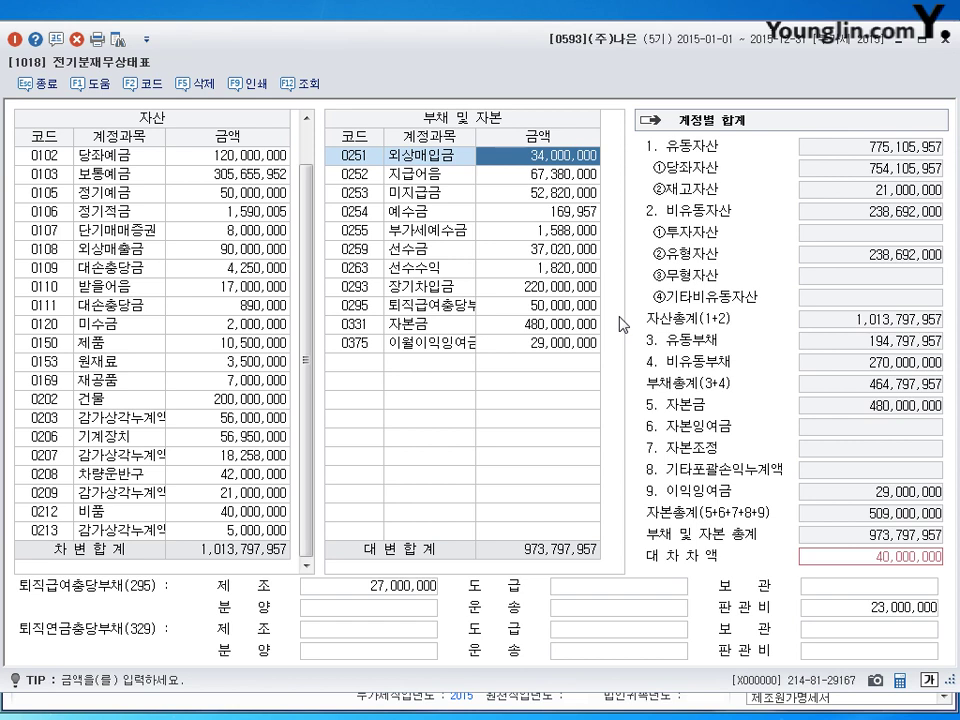
type("74")
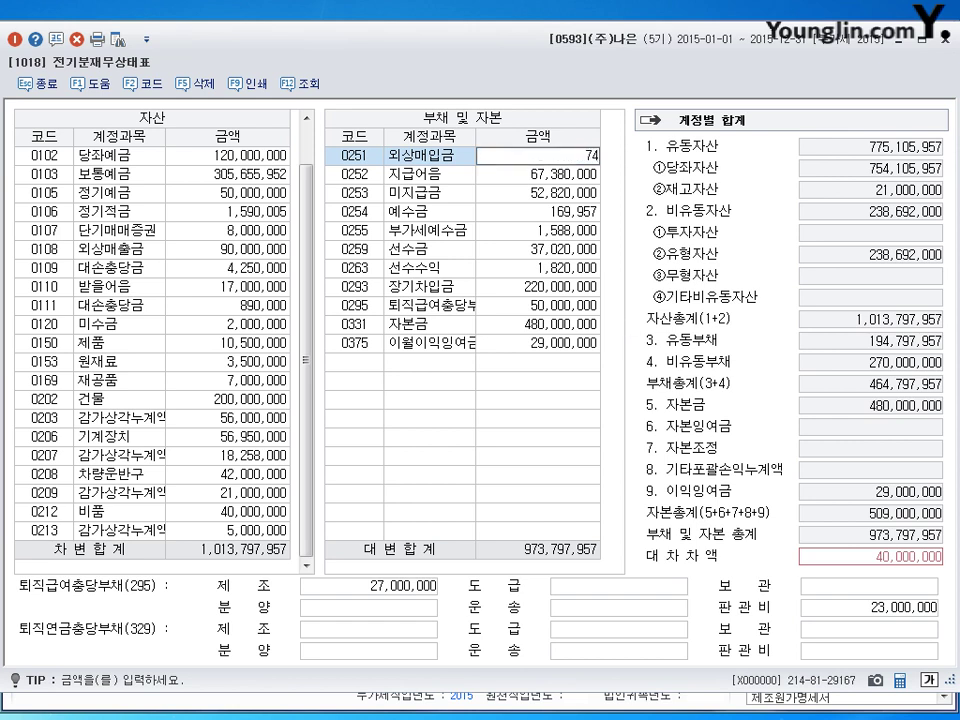
type(",000,000")
key("Return")
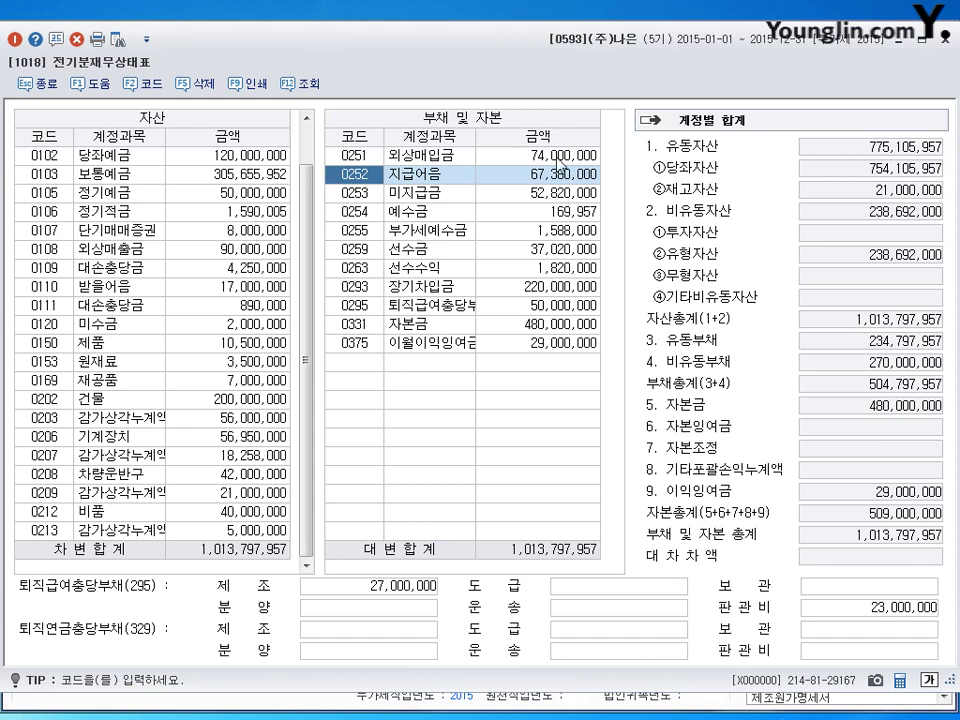
In 거래처별초기이월, change (주)서울's 외상매출금 opening balance to 56,000,000.
left_click(955, 47)
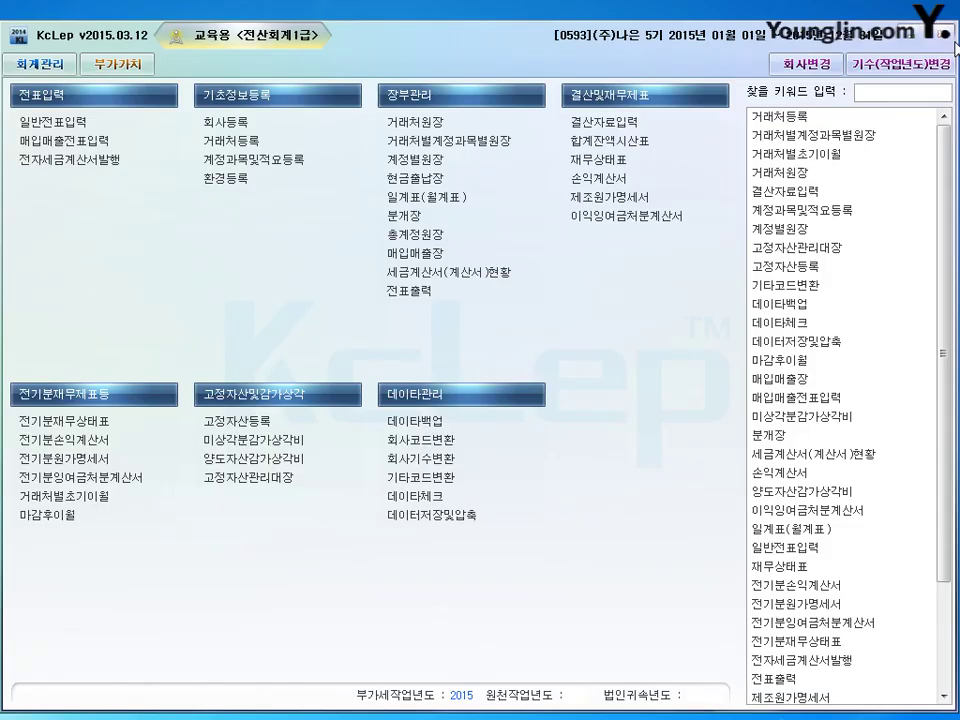
left_click(68, 500)
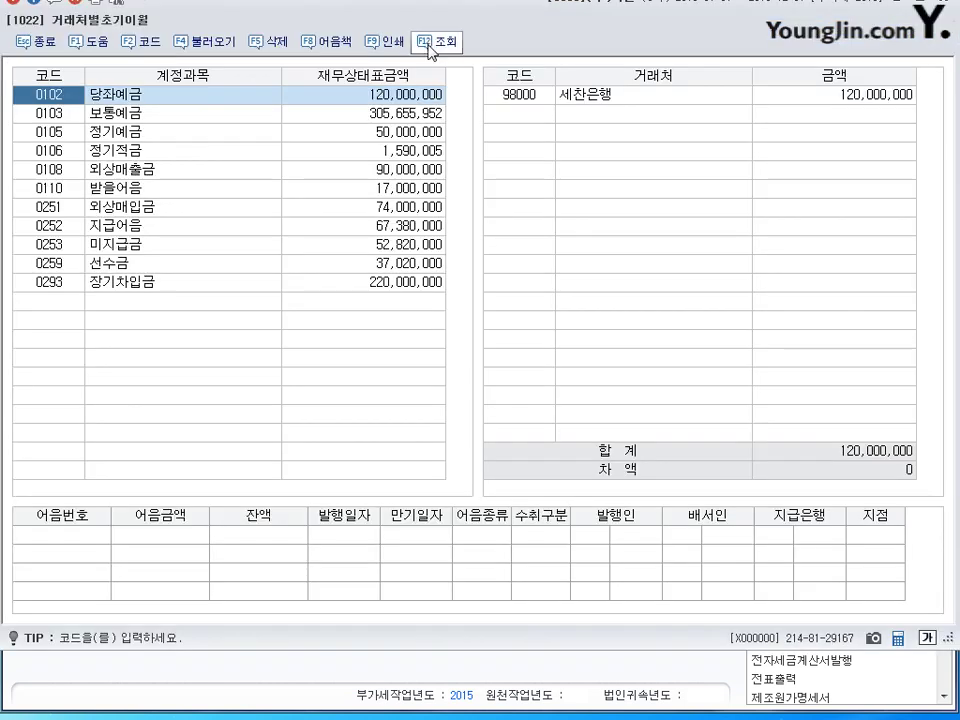
left_click_drag(435, 17, 446, 60)
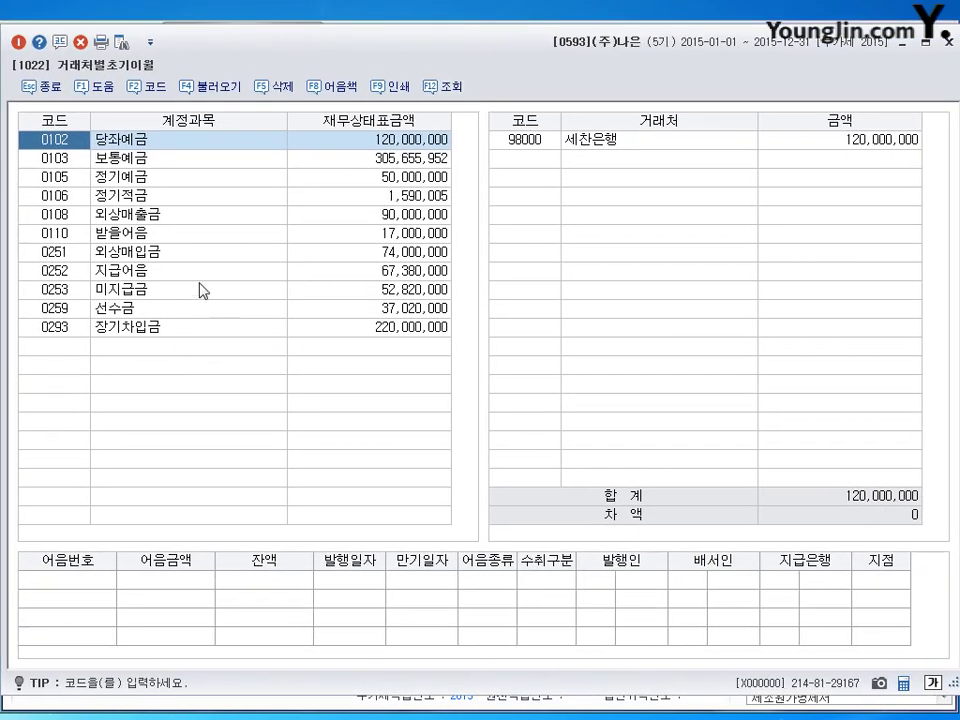
left_click(145, 218)
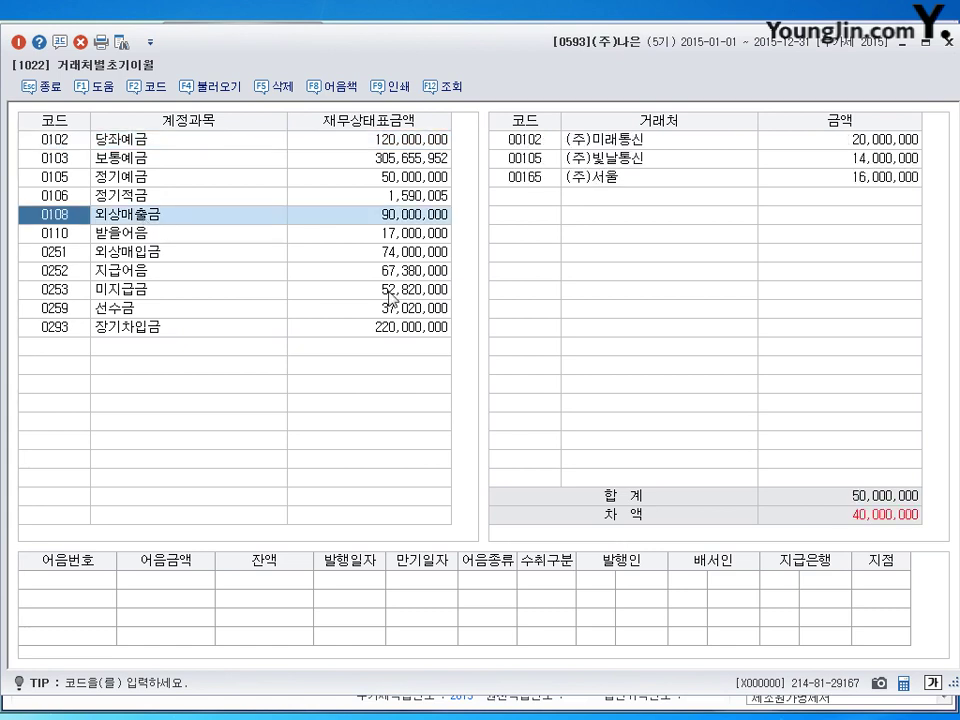
left_click(838, 177)
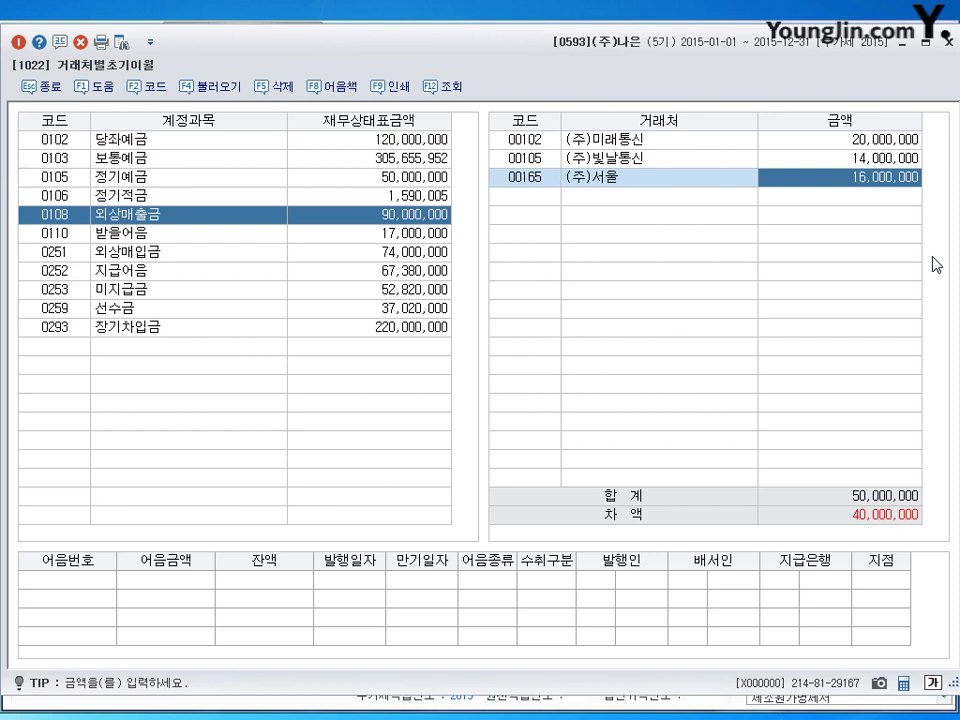
type("56000000")
key("Return")
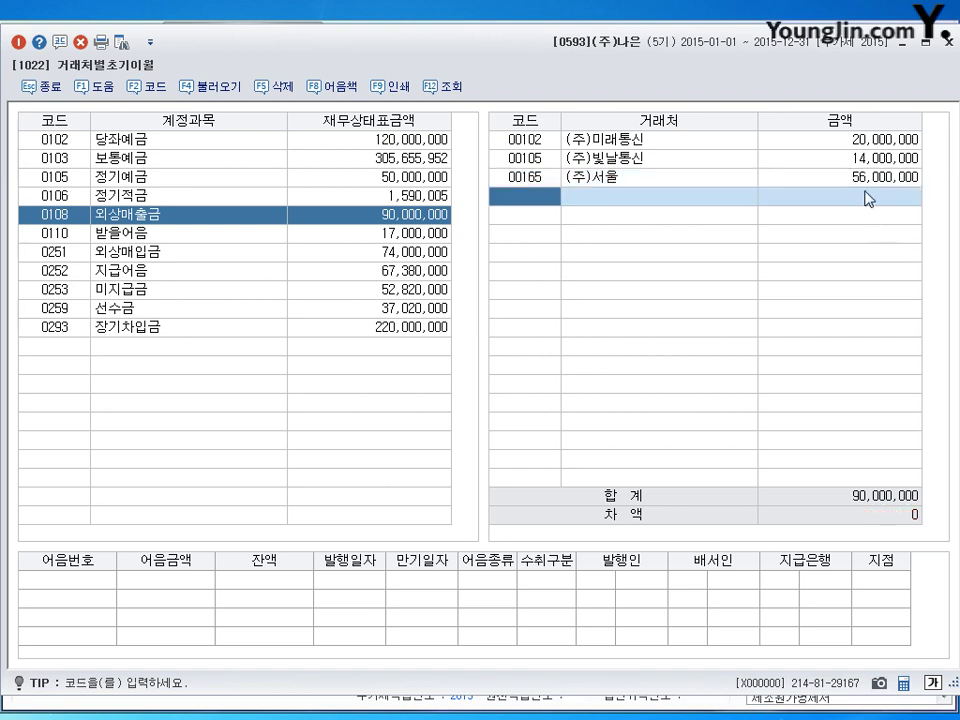
Add a 40,000,000 (주)서울 line under 외상매입금 and close the opening-balances screen.
left_click(233, 254)
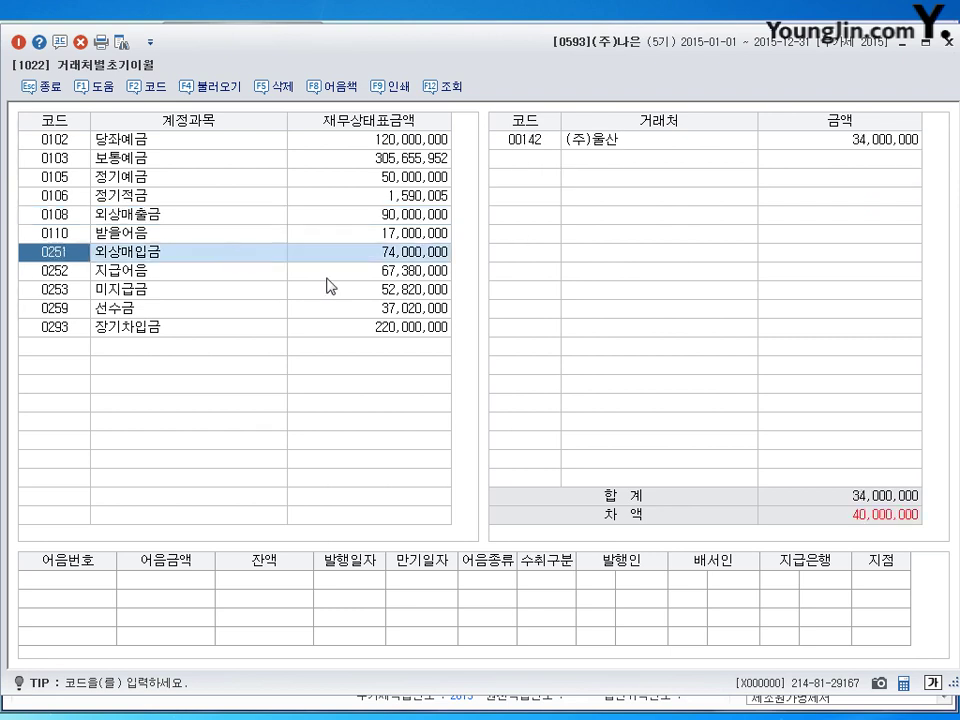
left_click(531, 157)
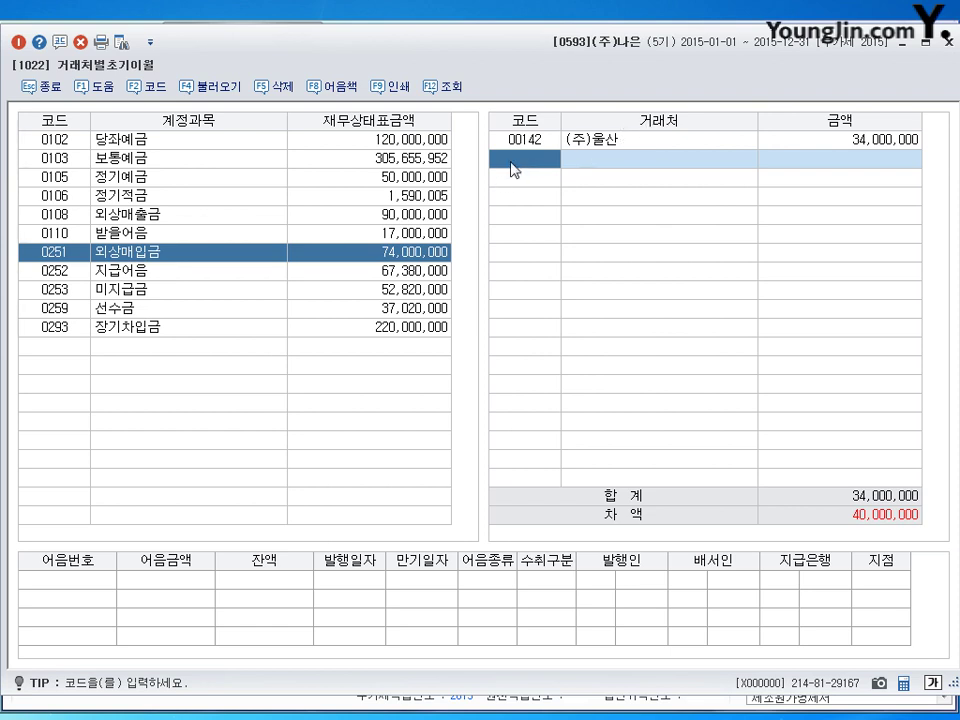
left_click(148, 86)
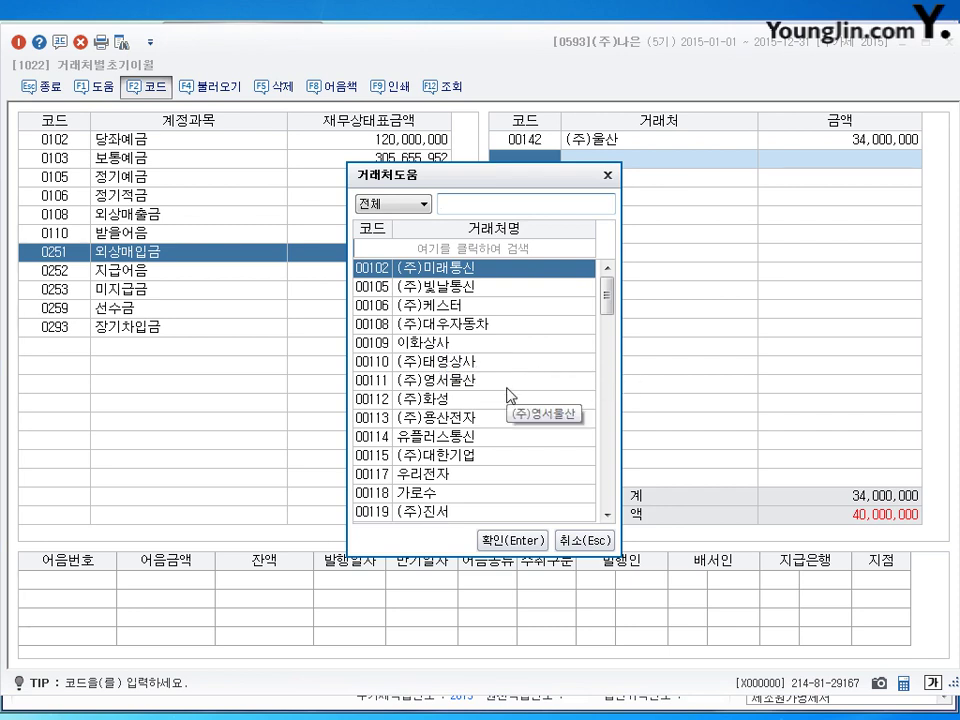
type("서울")
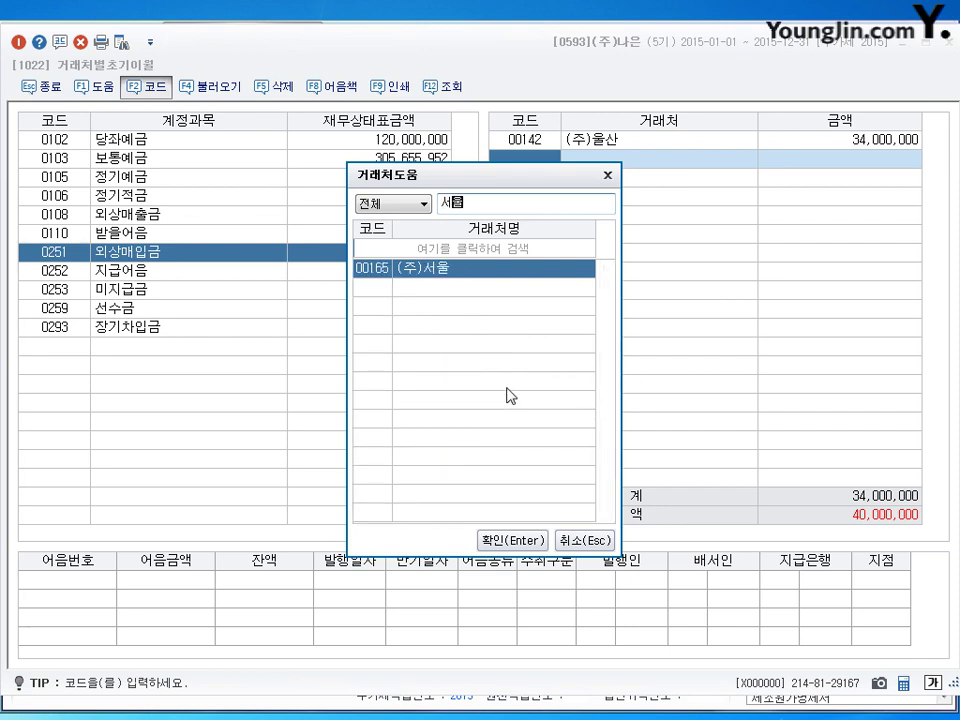
key("Return")
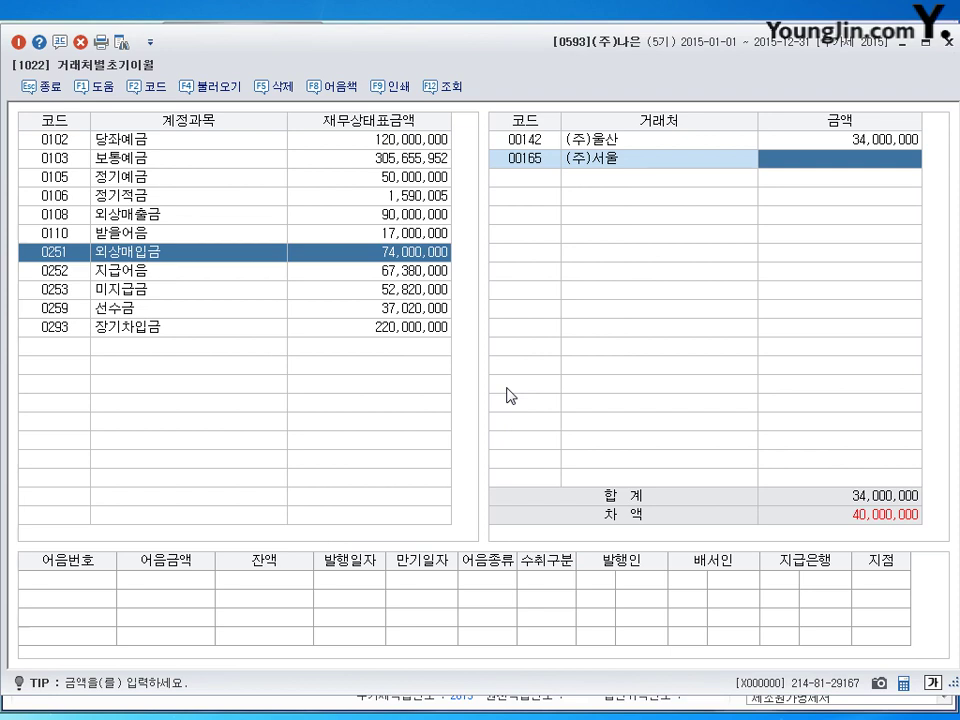
type("40000000")
key("Return")
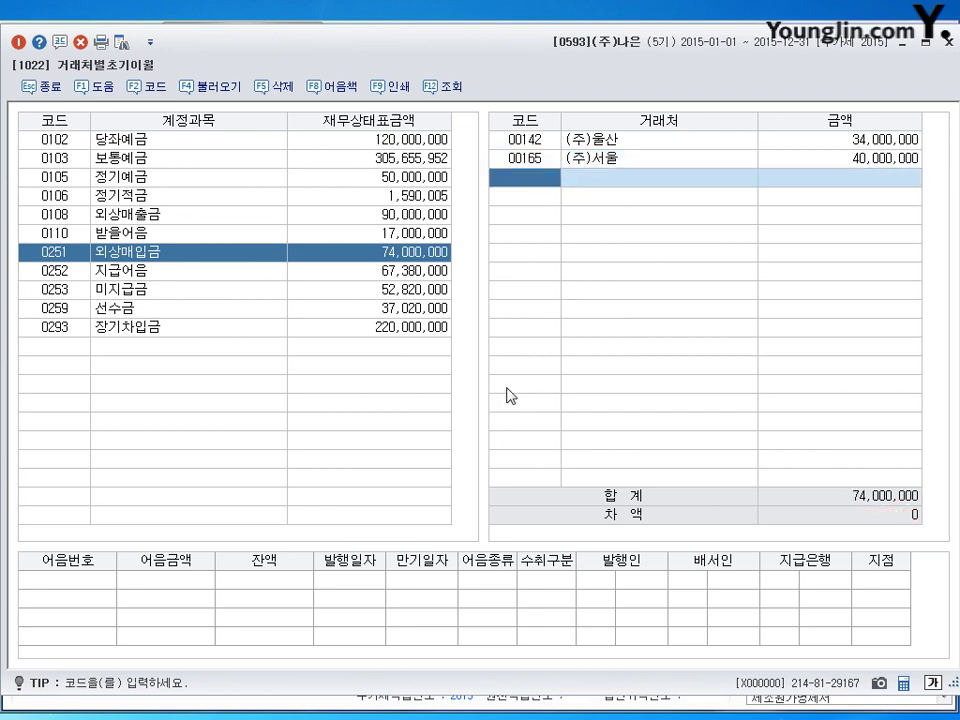
left_click(949, 43)
left_click(694, 163)
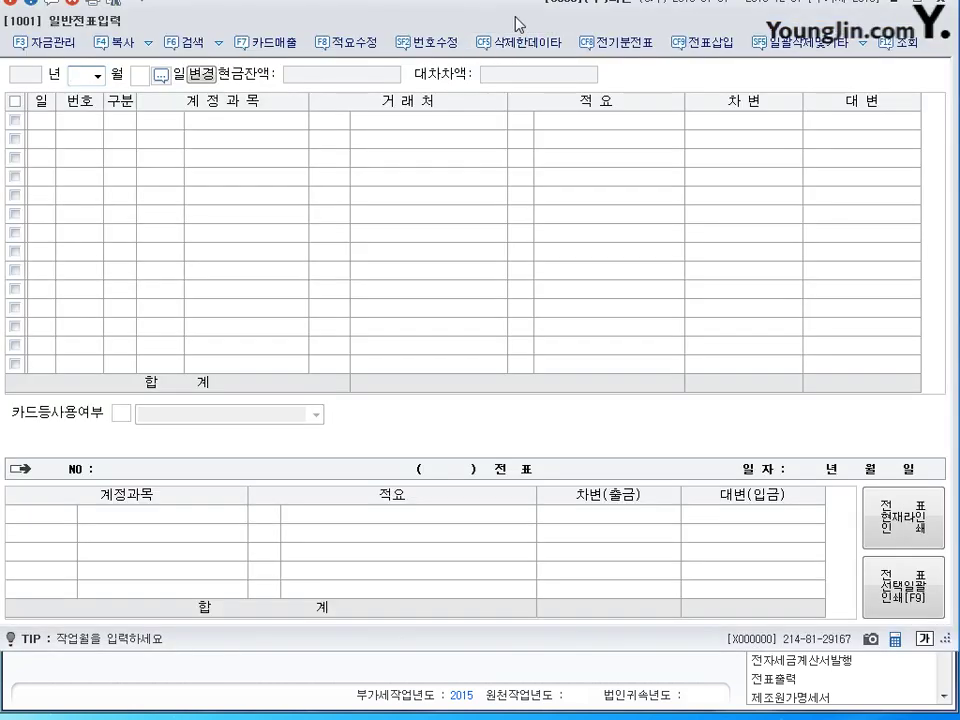
Enter a July 1 출금 voucher of 4,800,000 to 0133 선급비용, then begin a line dated the 10th.
type("7")
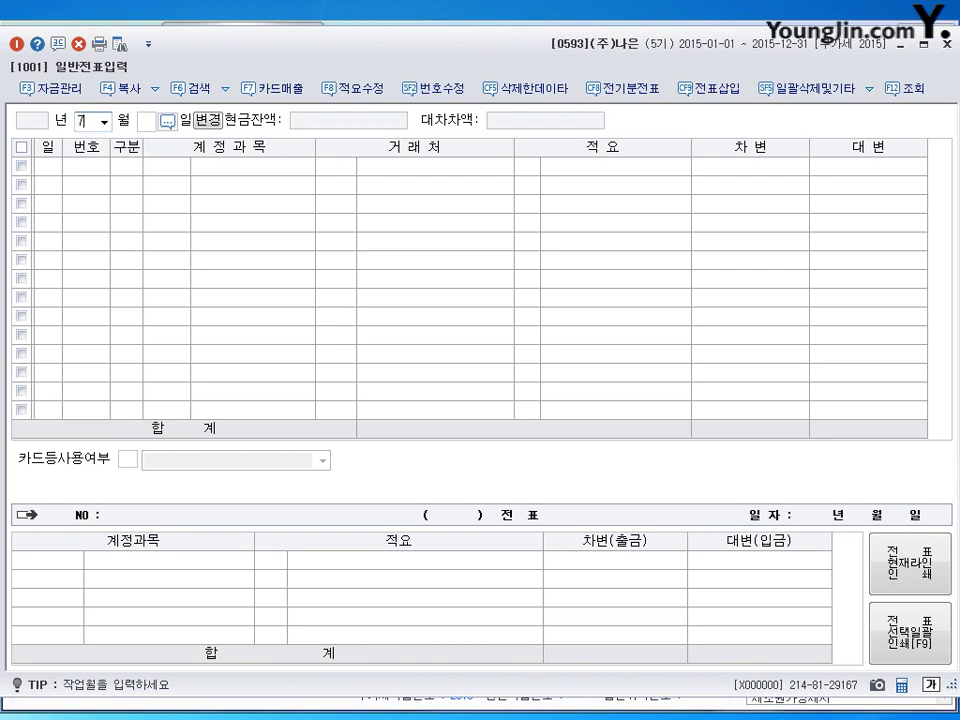
key("Return")
key("Return")
type("1")
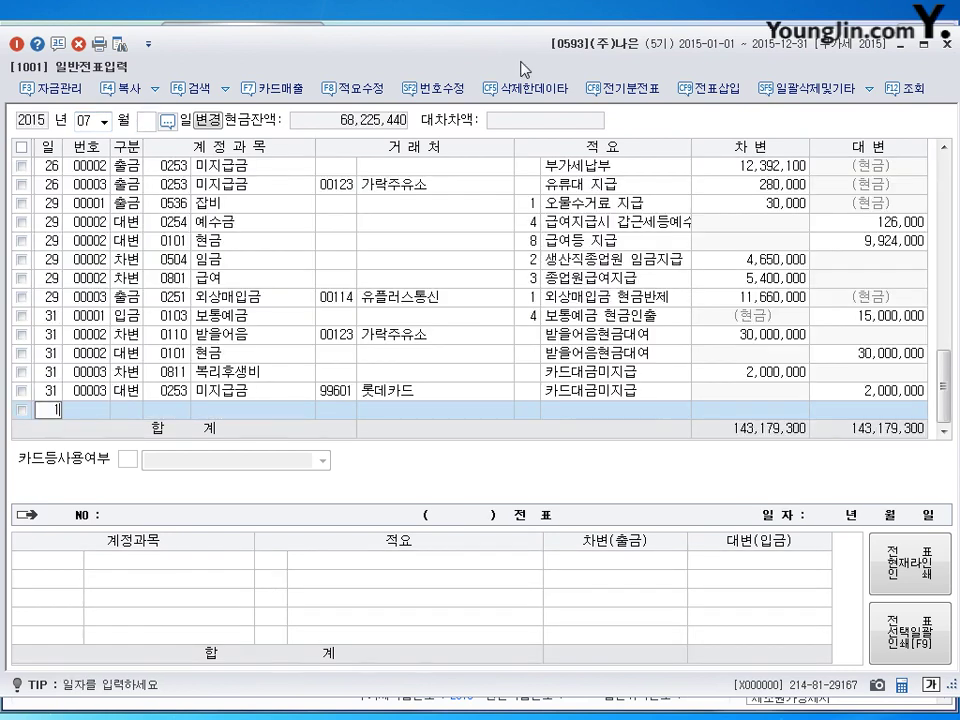
key("Return")
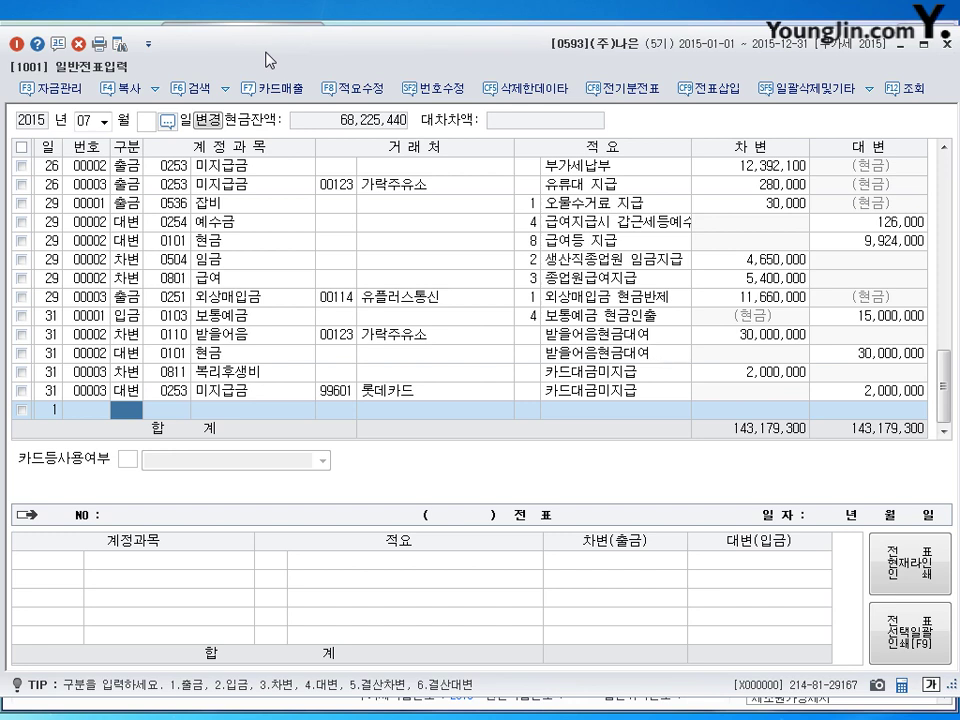
type("1")
key("Return")
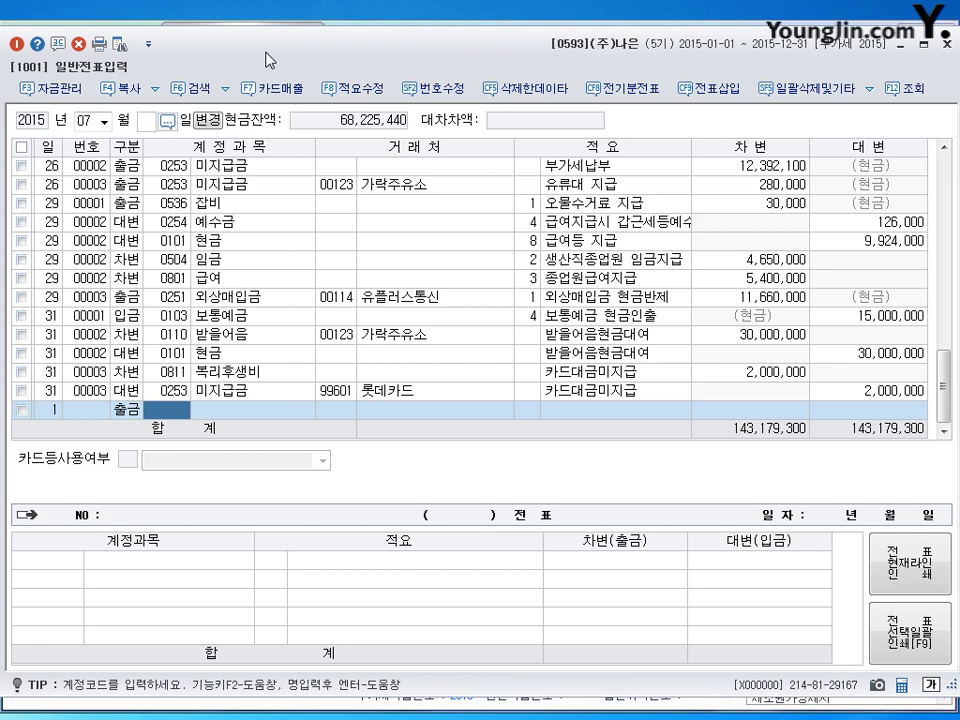
type("133")
key("Return")
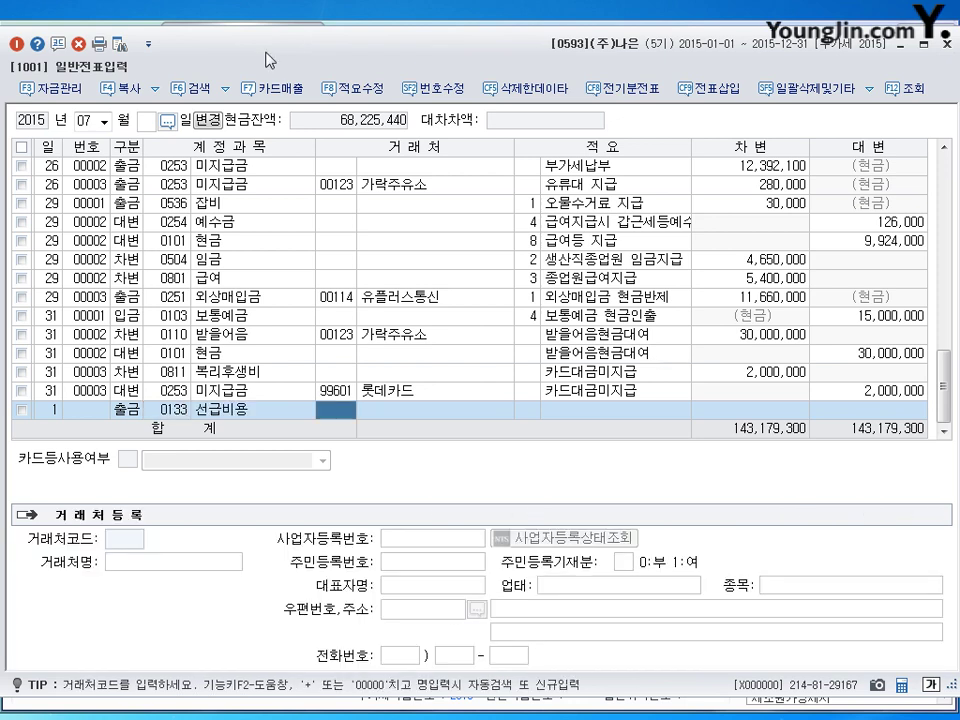
key("Return")
key("Return")
type("4,8")
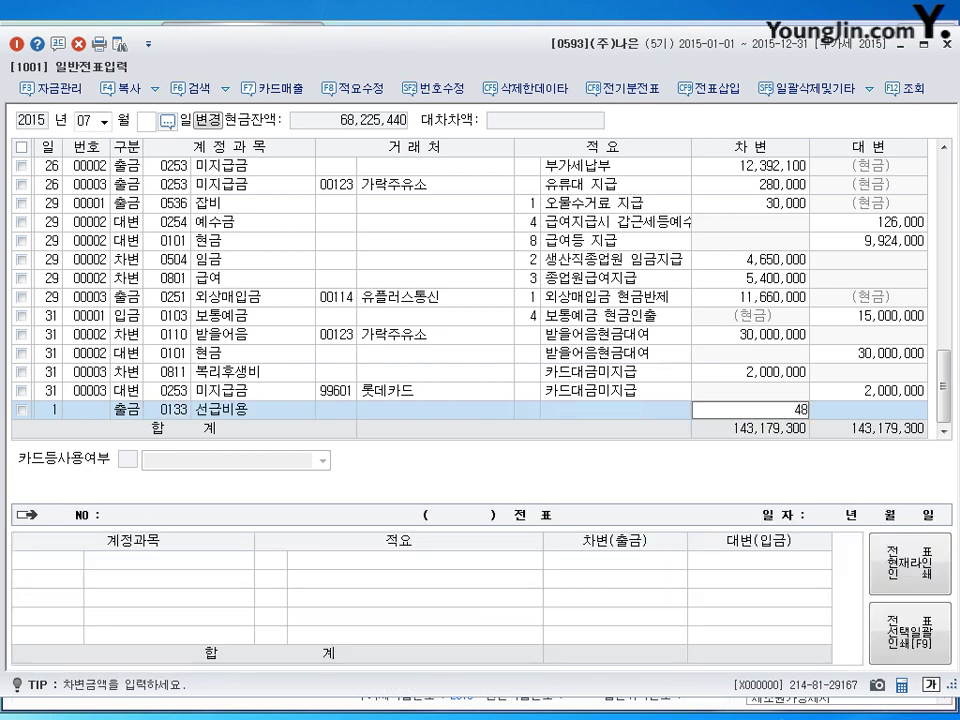
type("00,000")
key("Return")
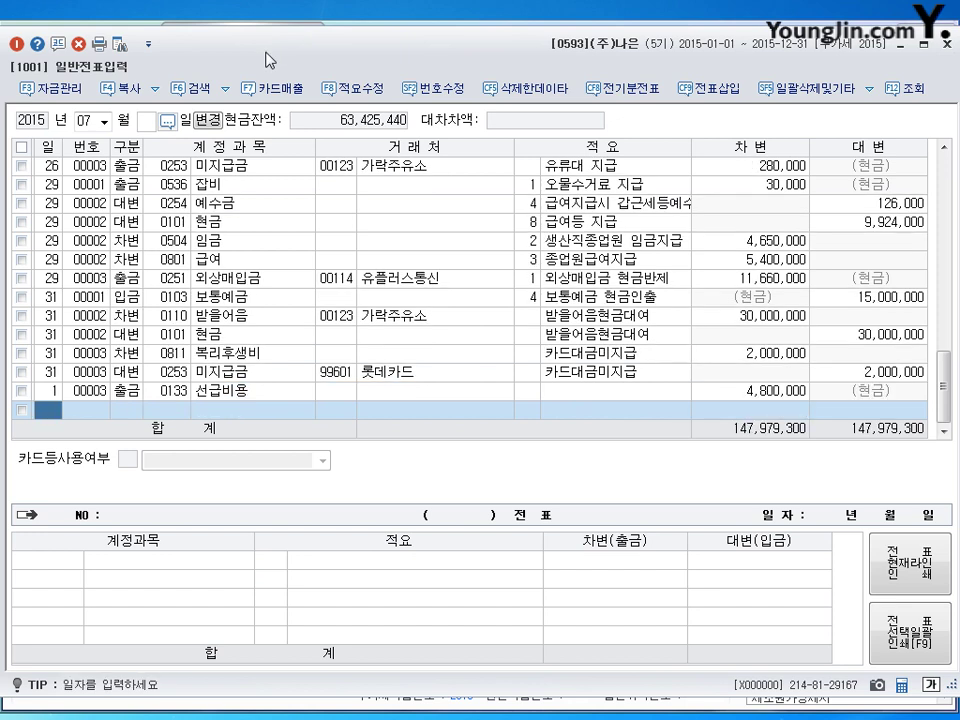
type("10")
key("Return")
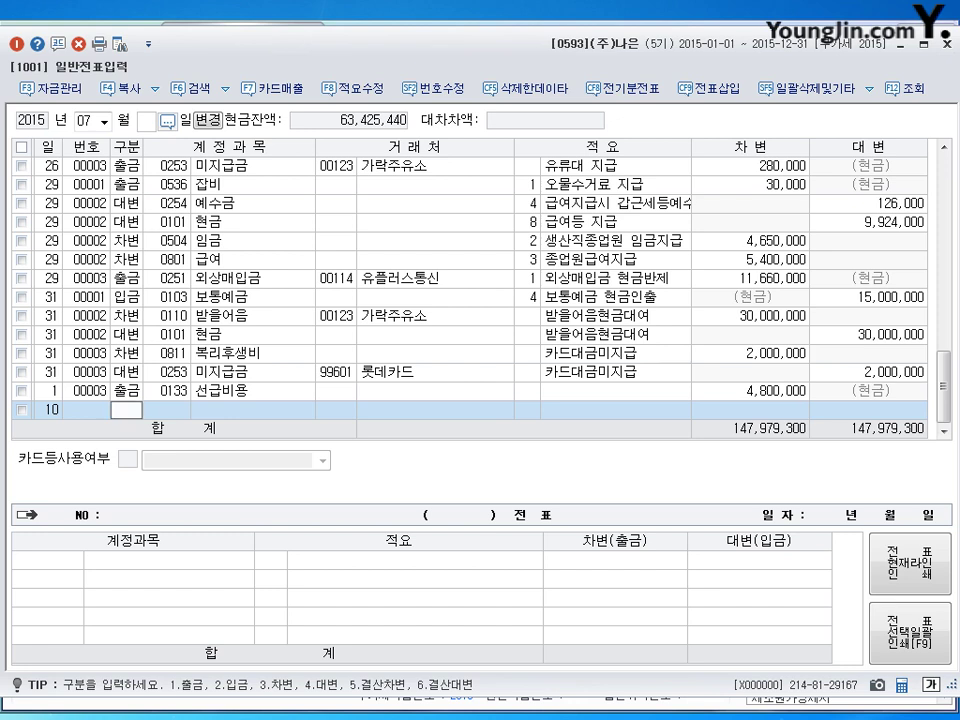
Debit 5,000,000 to 0186 퇴직연금운용자산 against 0103 보통예금, then begin a line dated the 13th.
type("3")
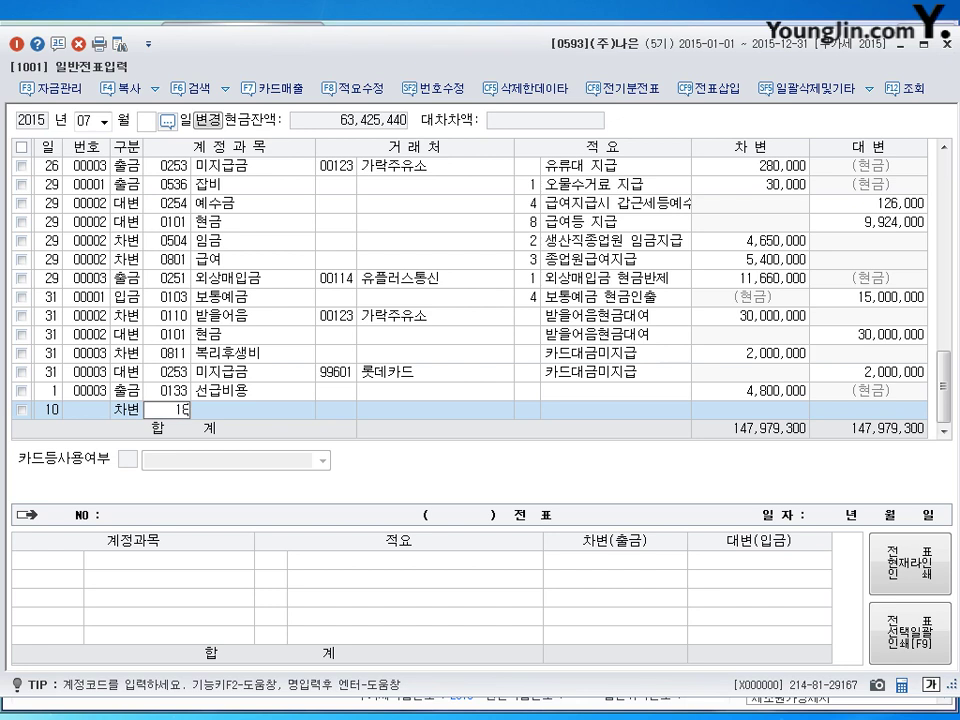
type("0186")
key("Return")
key("Return")
key("Return")
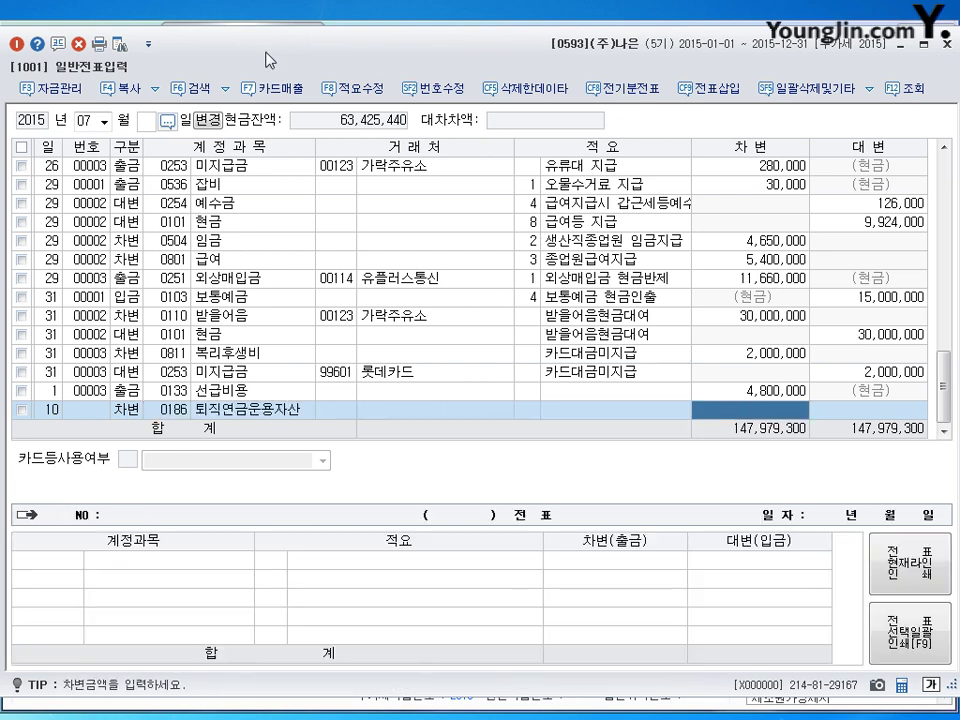
type("a")
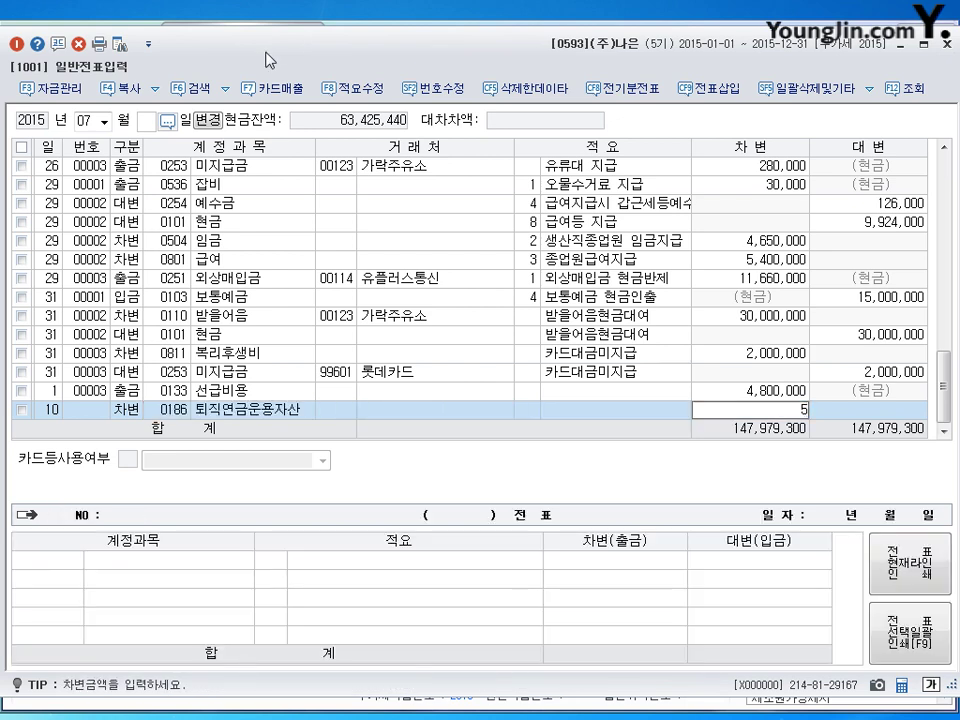
type("0000000")
key("Return")
key("Return")
type("4")
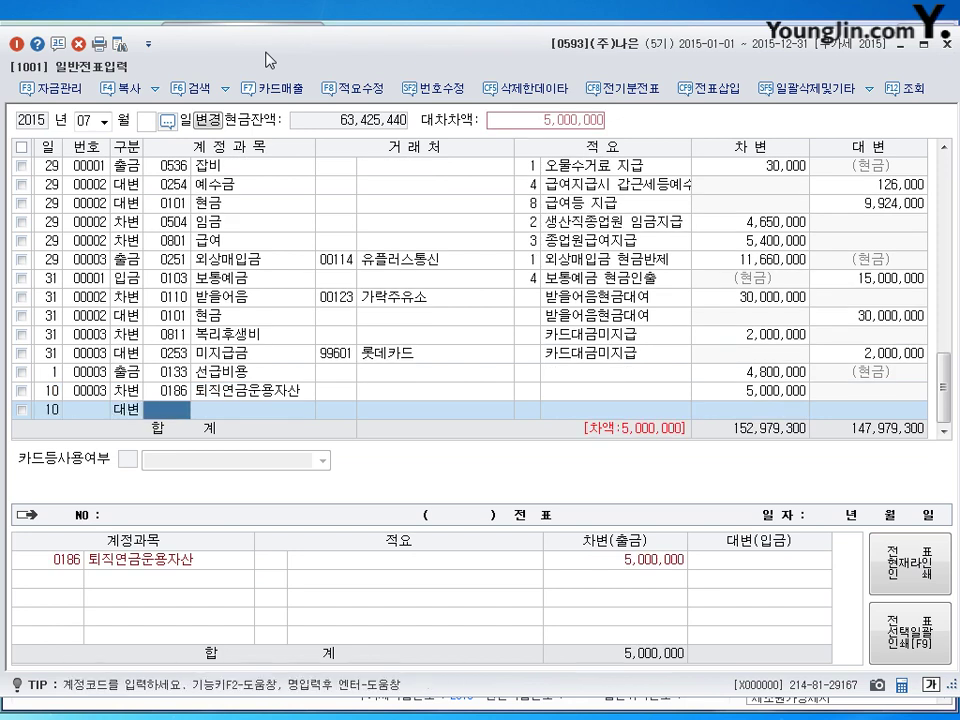
type("103")
key("Return")
key("Return")
key("Return")
key("Return")
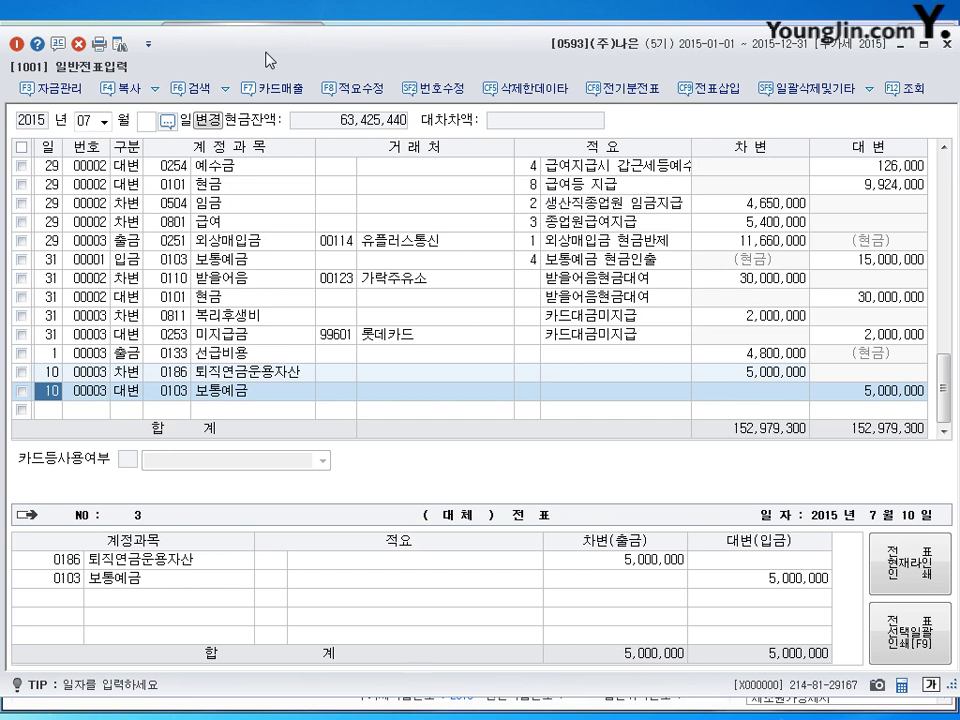
key("Down")
type("13")
key("Return")
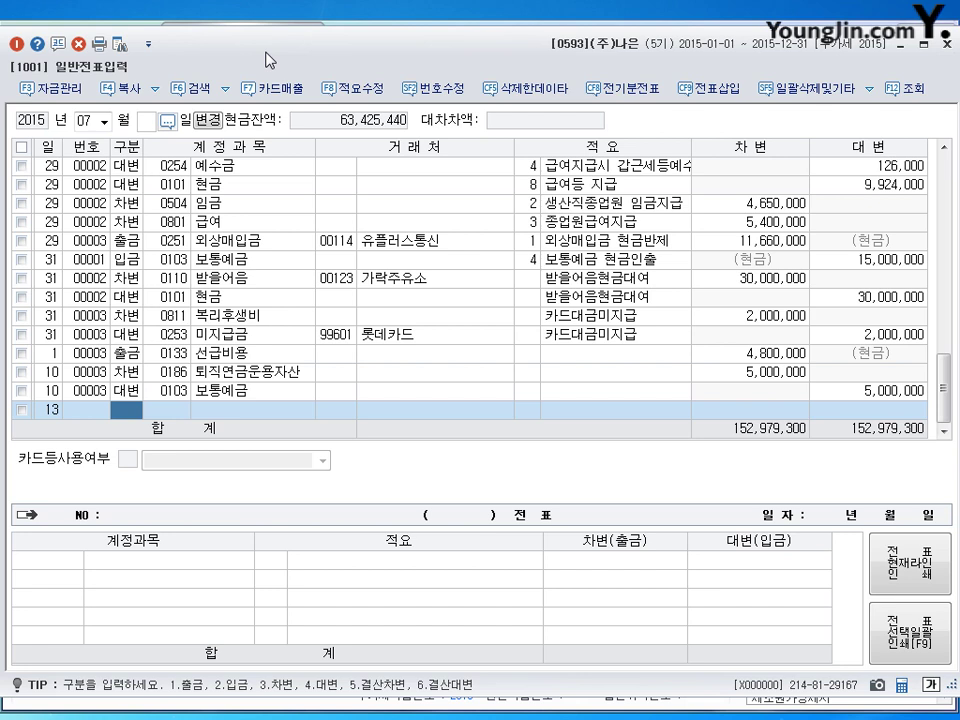
Debit 0201 토지 for 56,200,000 on the July 13 voucher.
type("3")
key("Return")
type("0201")
key("Return")
key("Return")
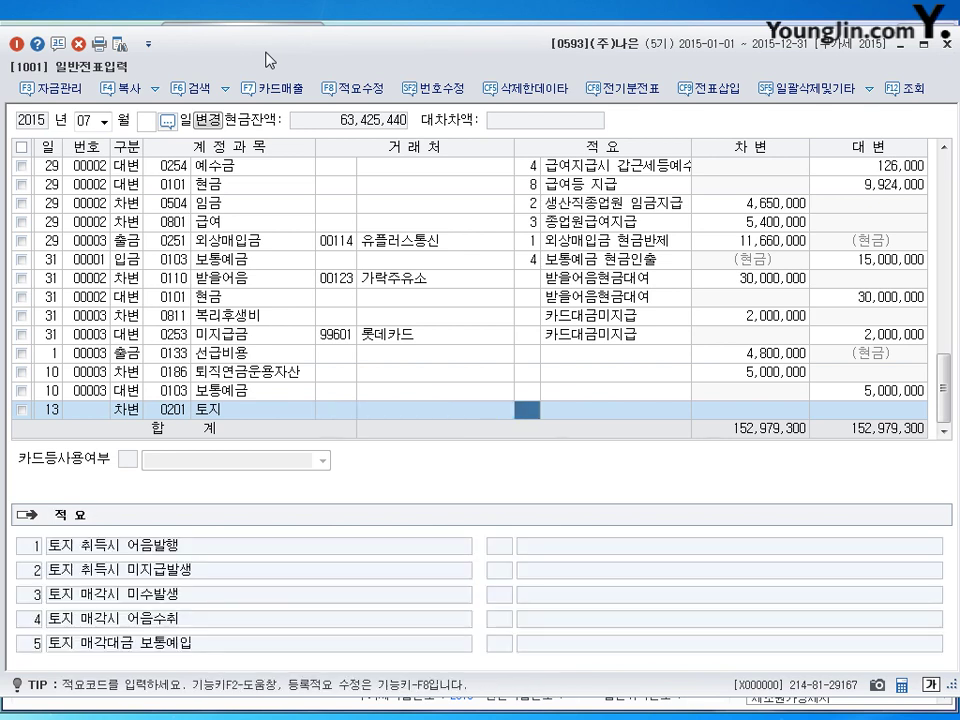
key("Return")
type("56200000")
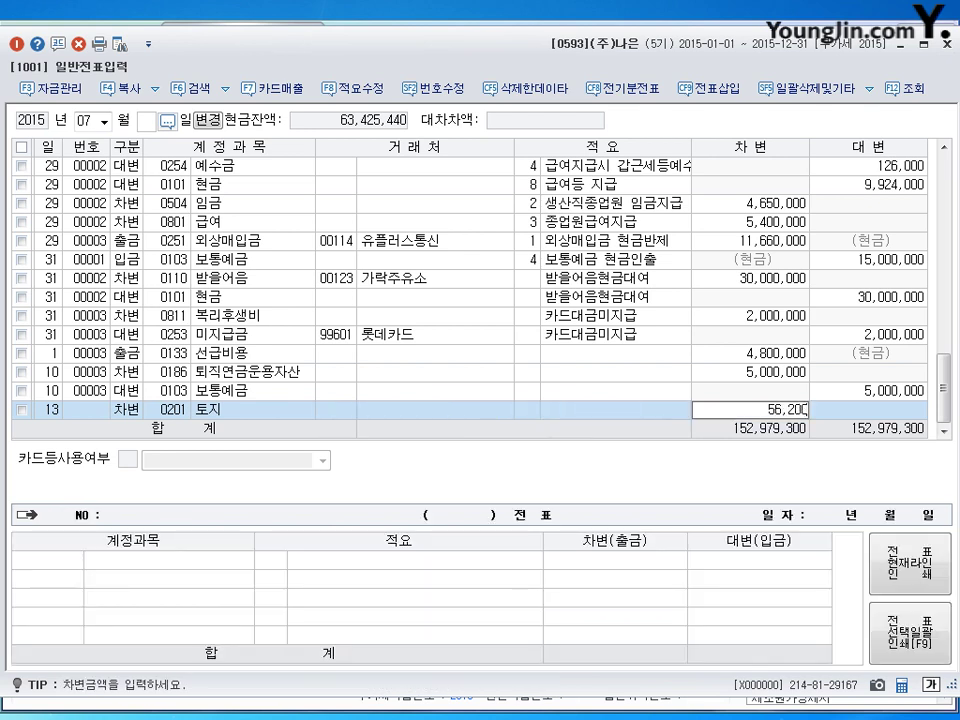
key("Return")
Credit 0293 장기차입금 50,000,000 with counterparty 신한은행.
type("4")
key("Return")
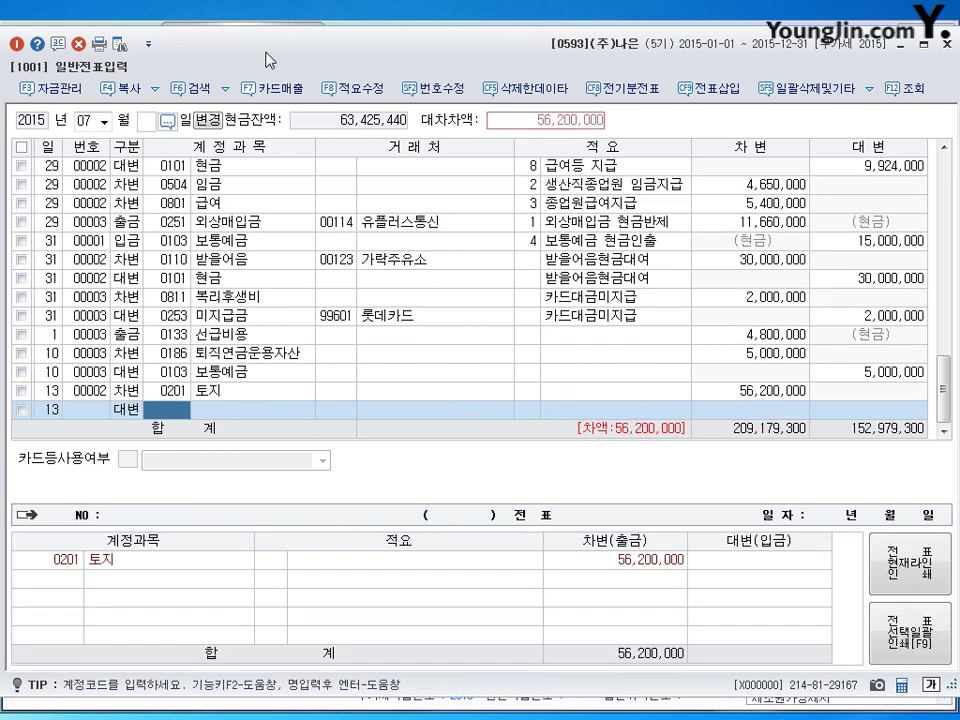
type("0293")
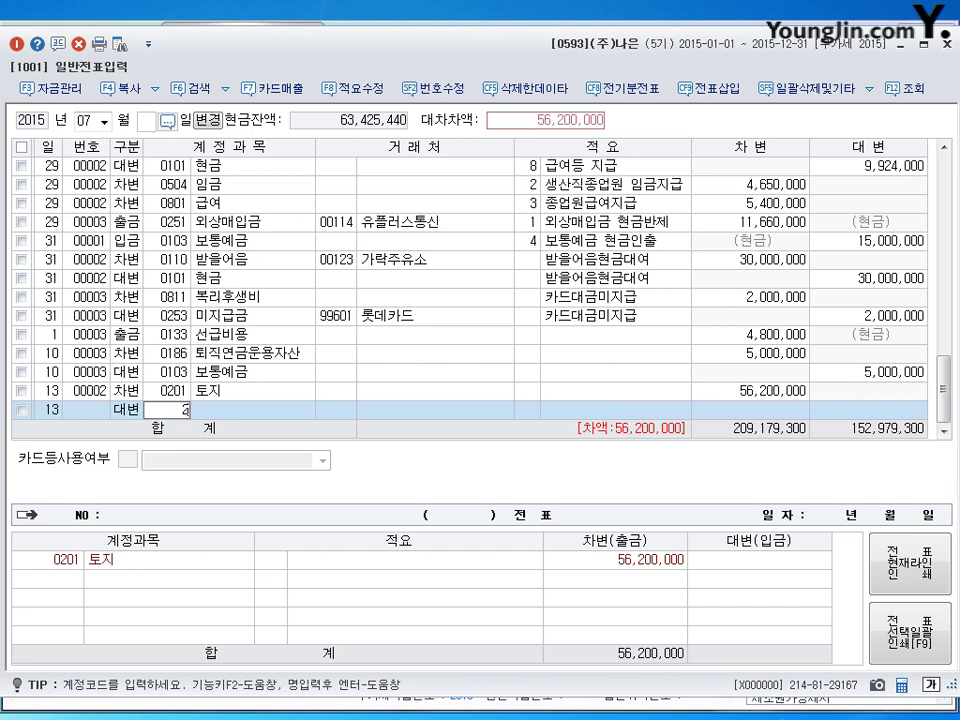
key("Return")
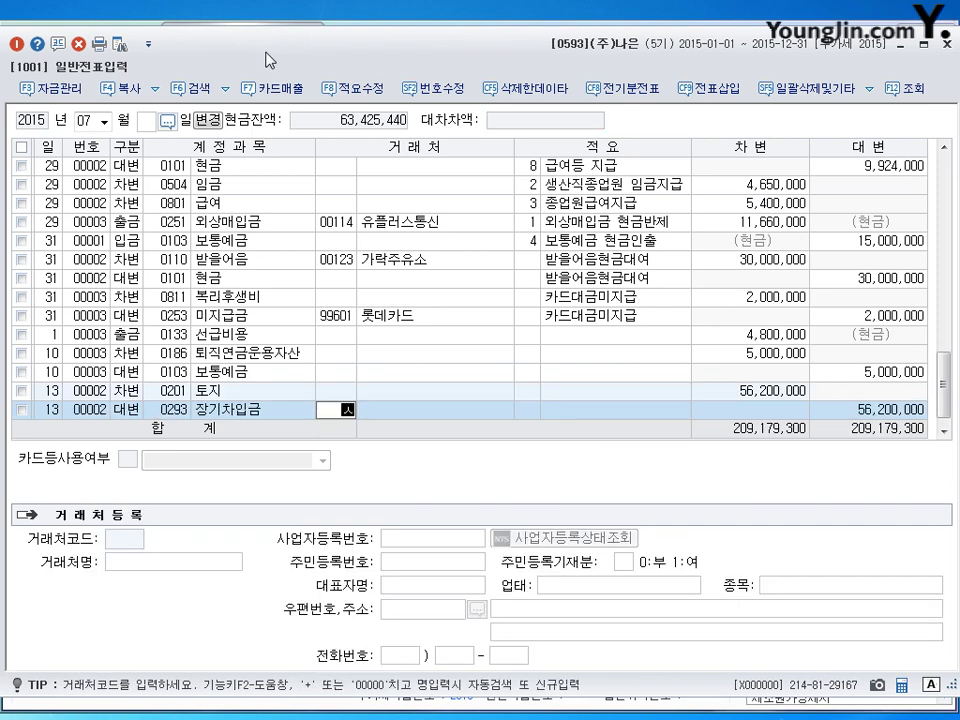
type("신한")
key("Return")
key("Return")
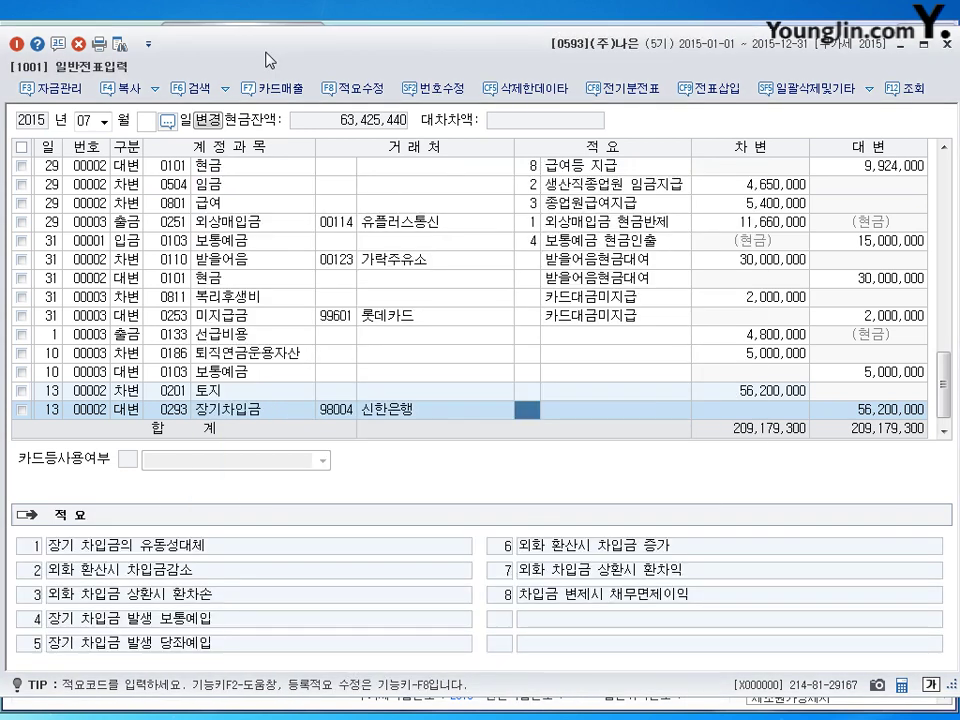
key("Return")
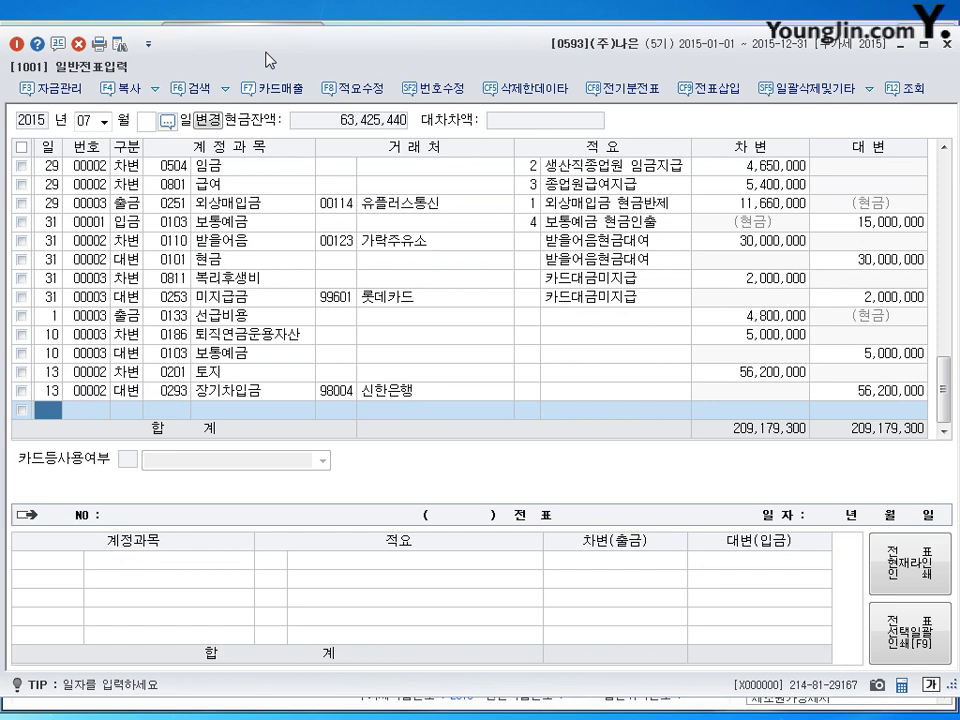
left_click(917, 390)
left_click(922, 390)
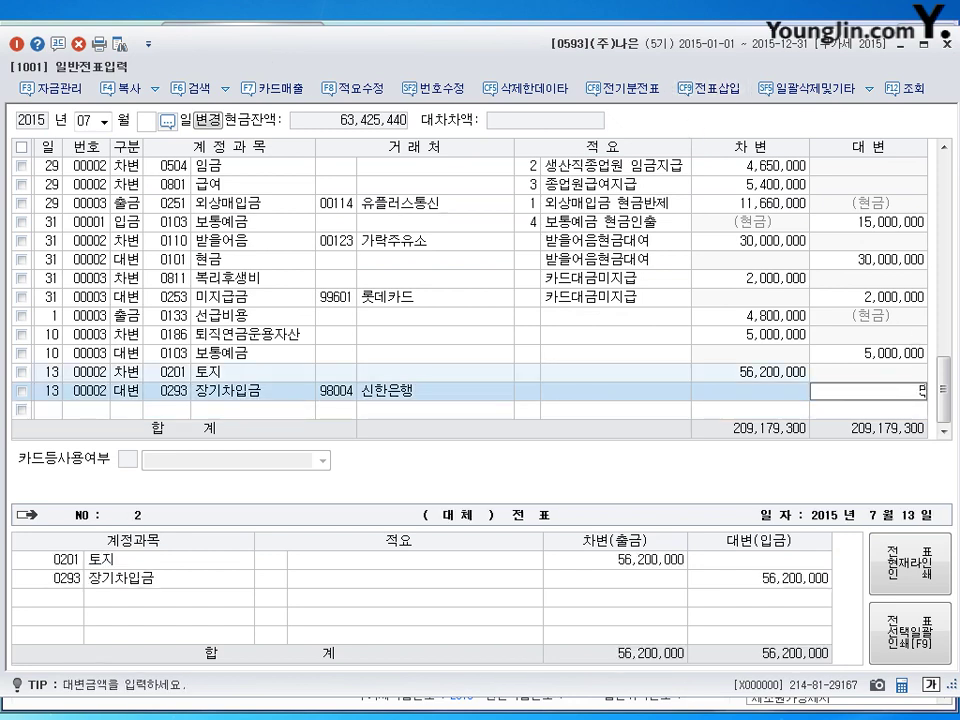
type("50000000")
key("Return")
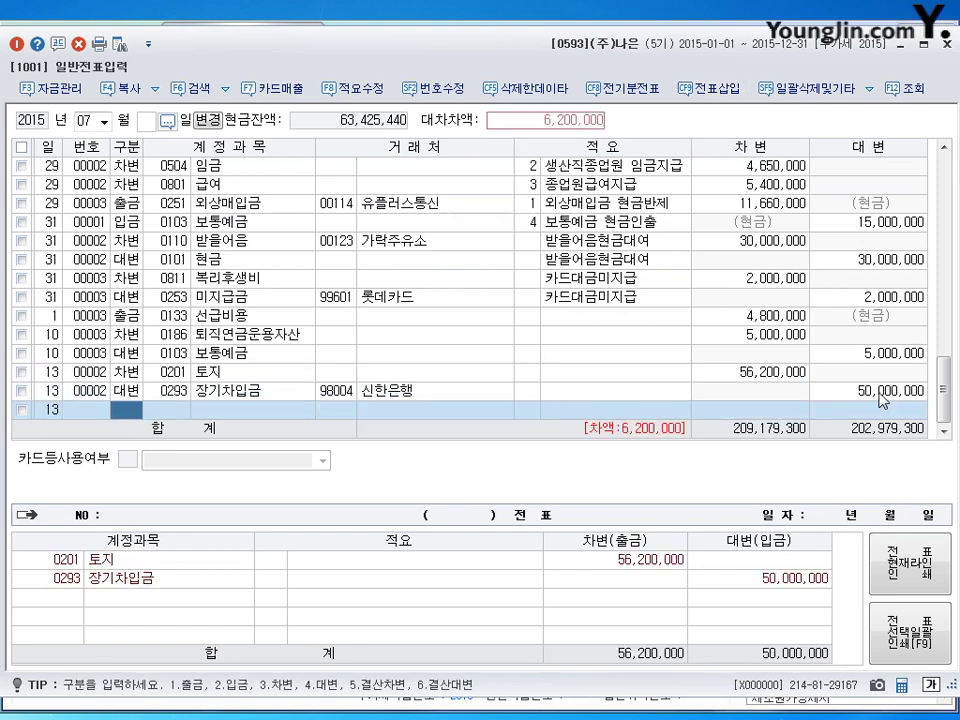
Credit 0102 당좌예금 for the 6,200,000 balance, then begin a line dated the 23rd.
type("4")
key("Return")
type("102")
key("Return")
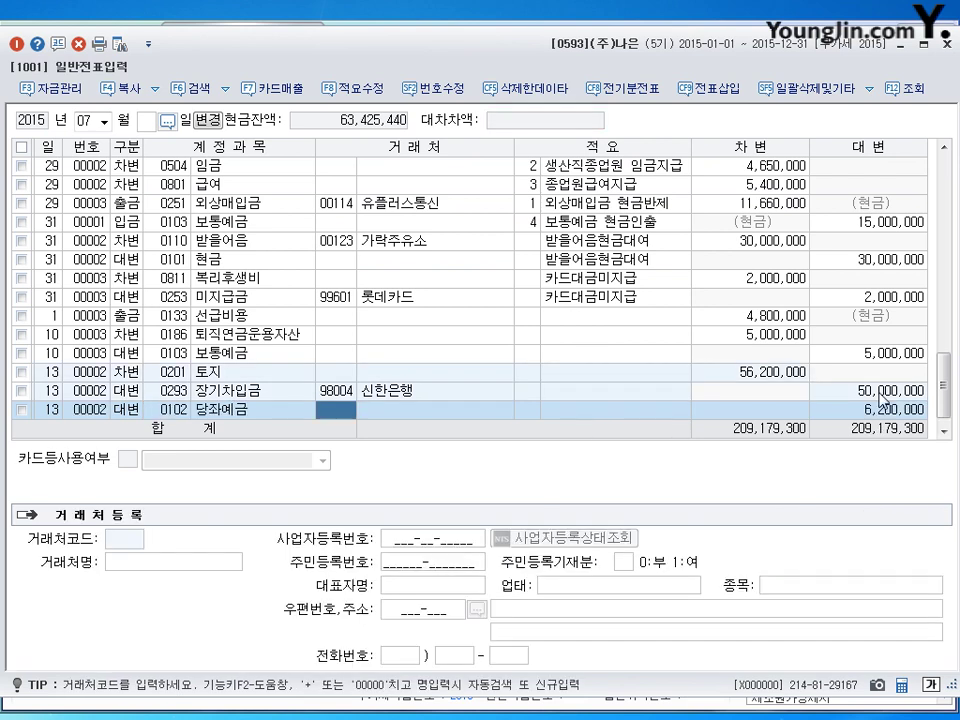
key("Return")
key("Return")
key("Return")
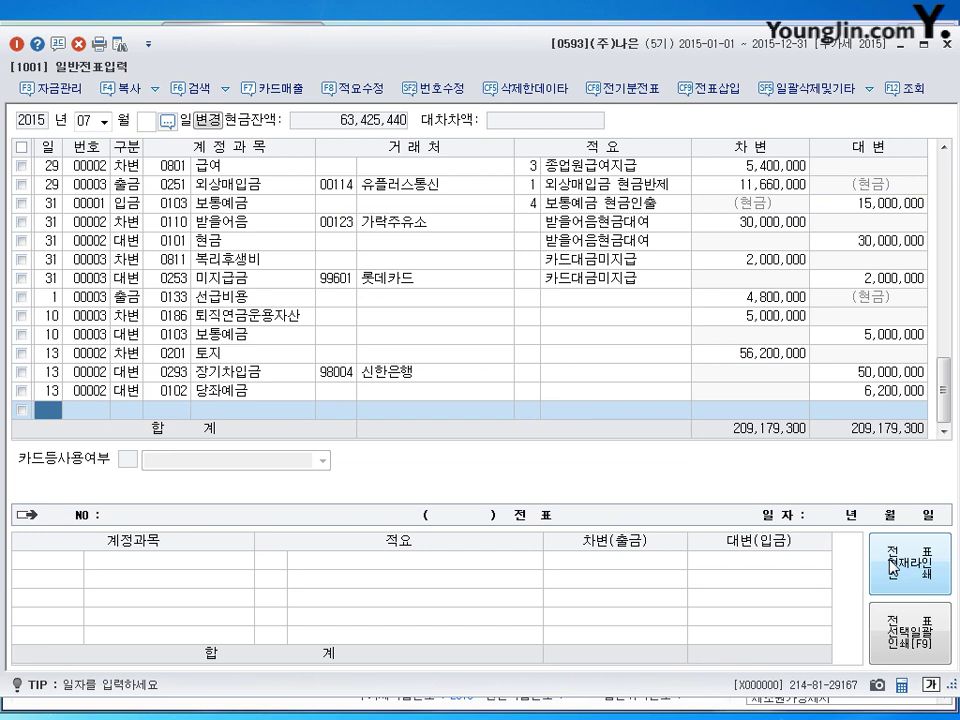
type("23")
key("Return")
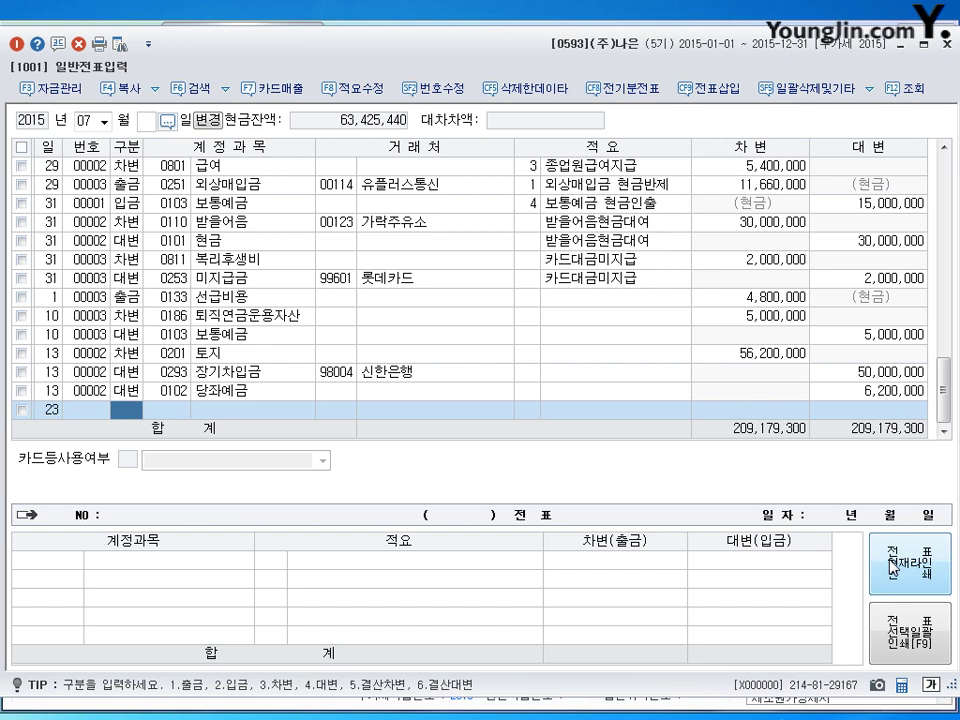
Debit 0103 보통예금 10,000,000 on the July 23 voucher.
type("3")
key("Return")
type("103")
key("Return")
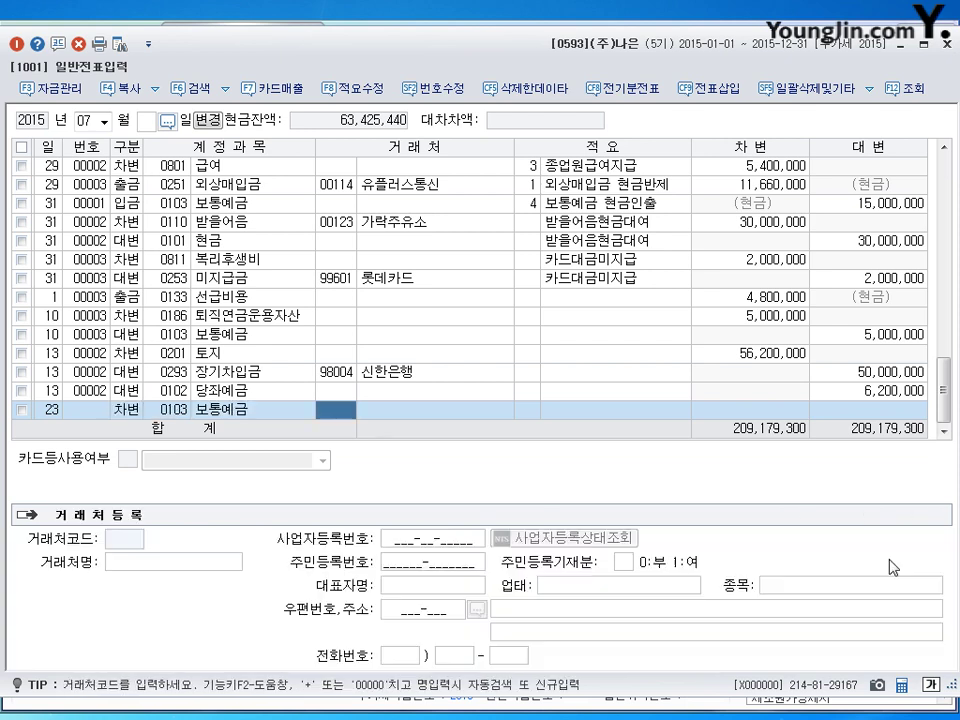
key("Return")
key("Return")
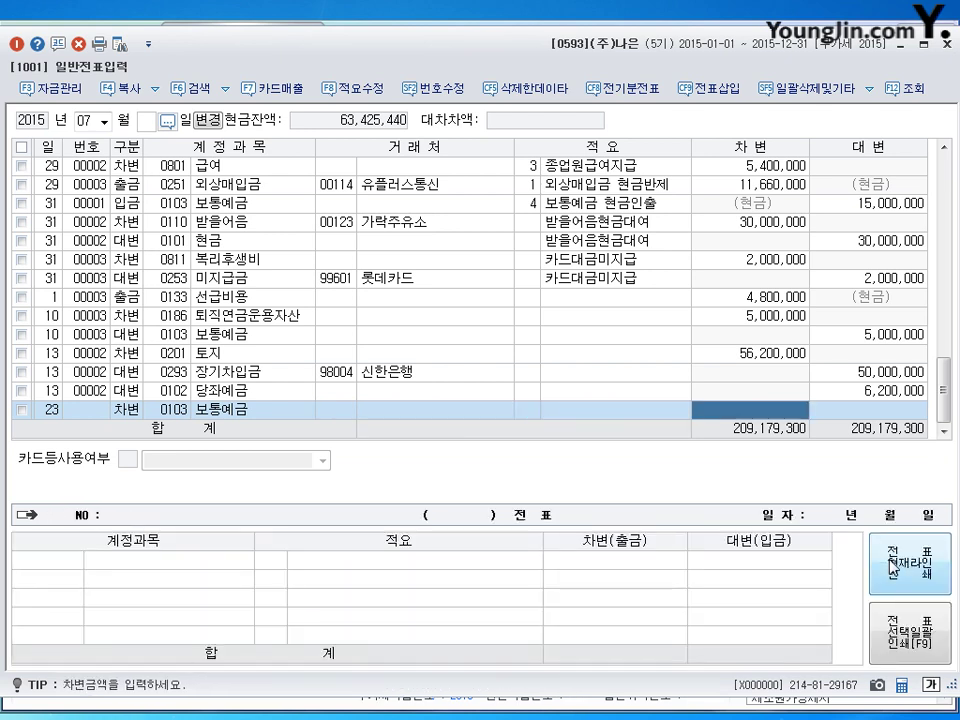
type("10000000")
Credit 0107 단기매매증권 8,000,000.
key("Return")
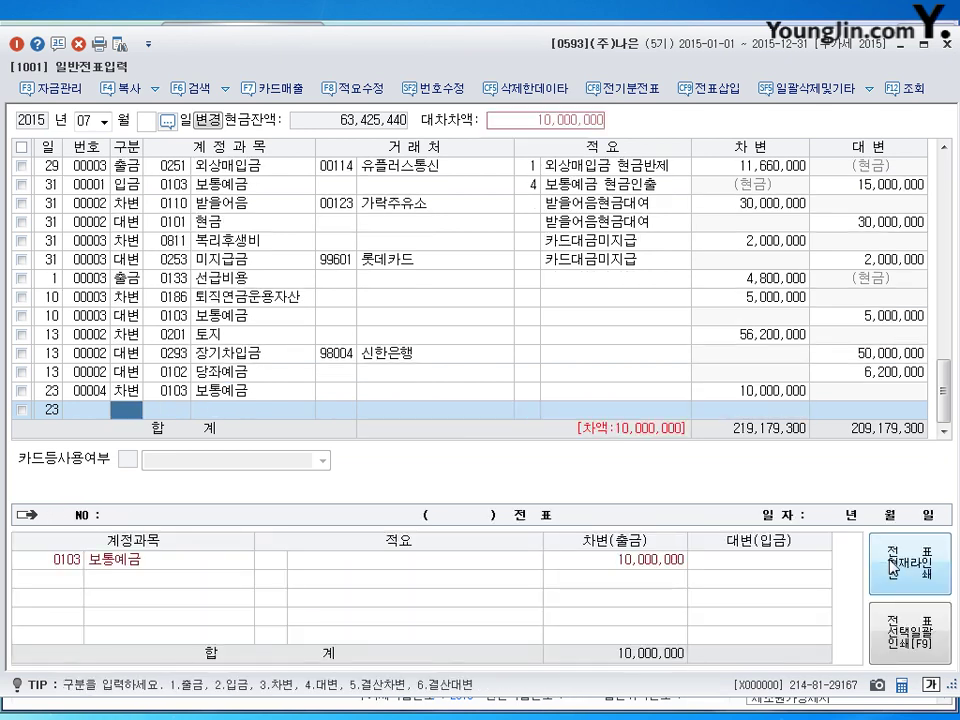
type("4")
key("Return")
type("107")
key("Return")
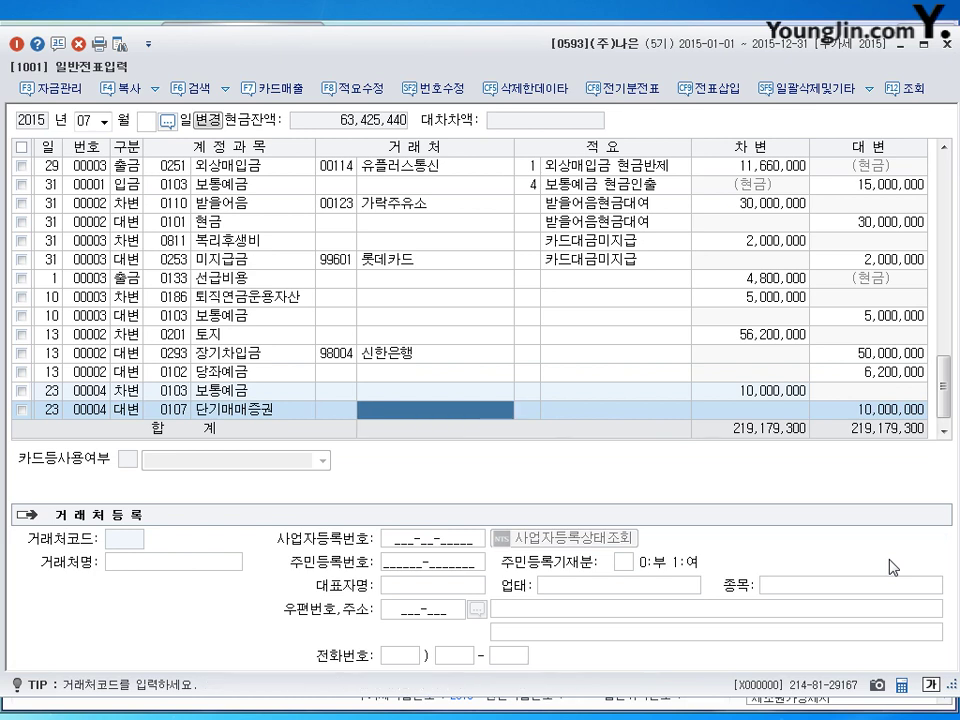
key("Return")
key("Return")
type("8000000")
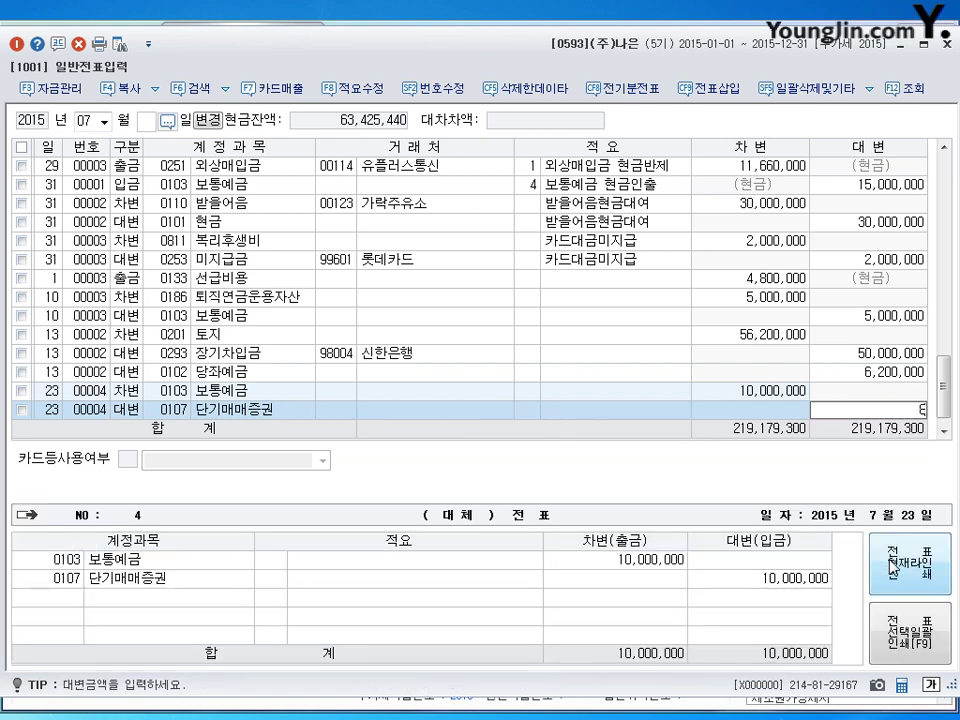
key("Return")
key("Return")
Credit 0906 단기매매증권처분이익 2,000,000 to balance the voucher.
type("4")
key("Return")
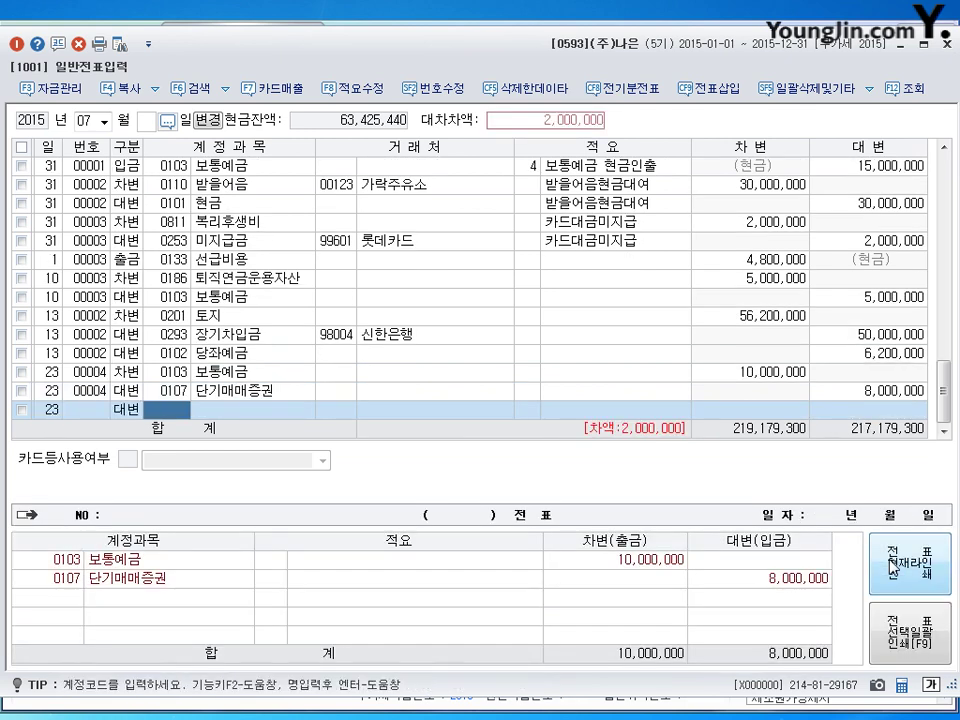
type("906")
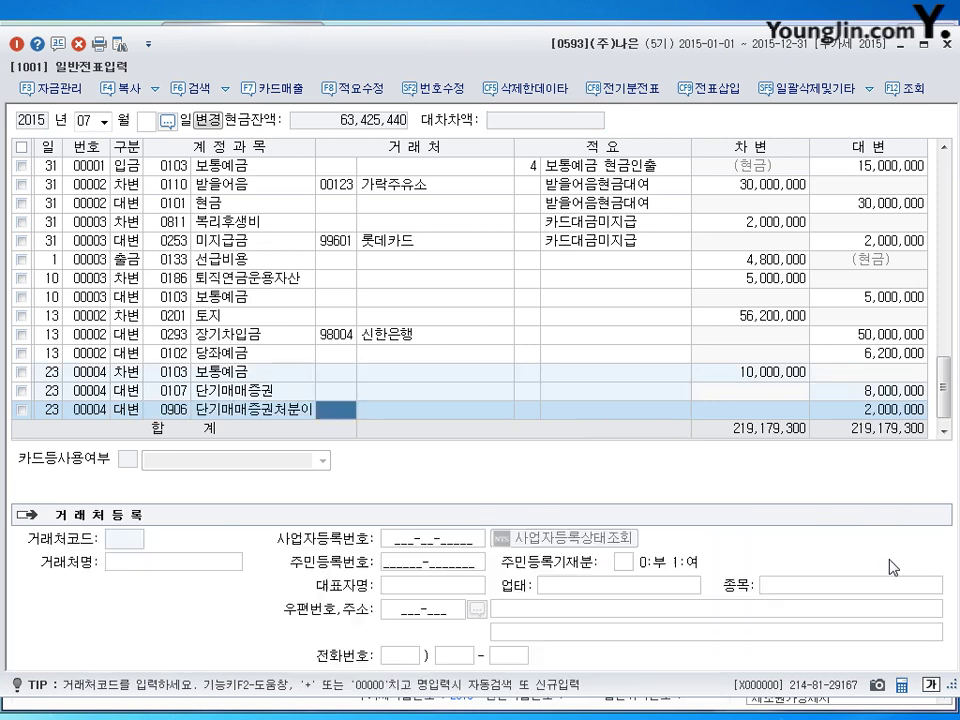
key("Return")
key("Return")
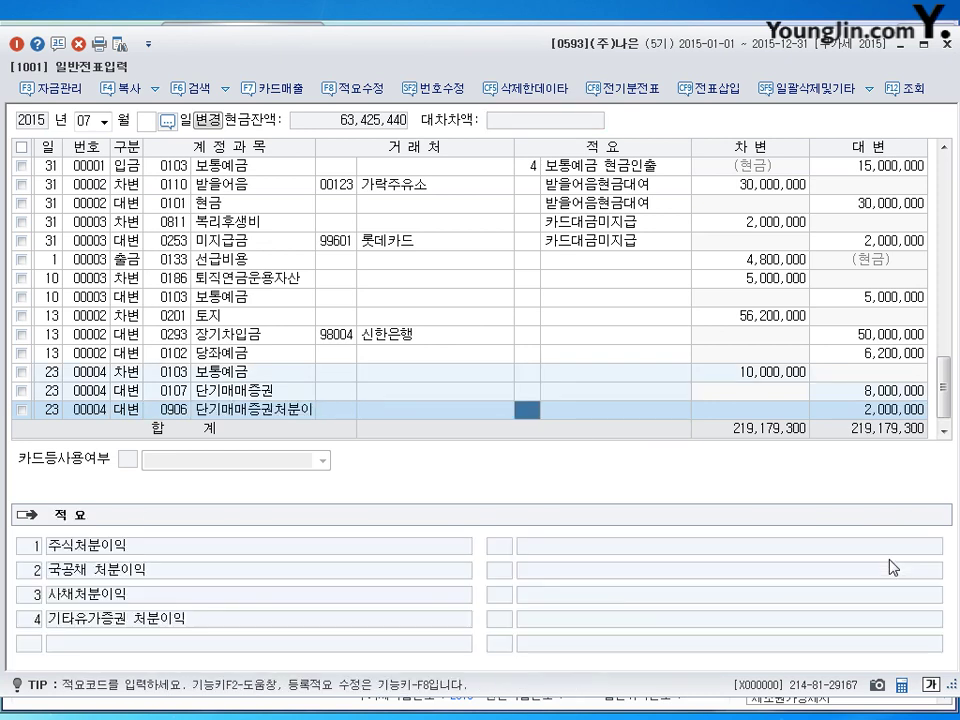
key("Return")
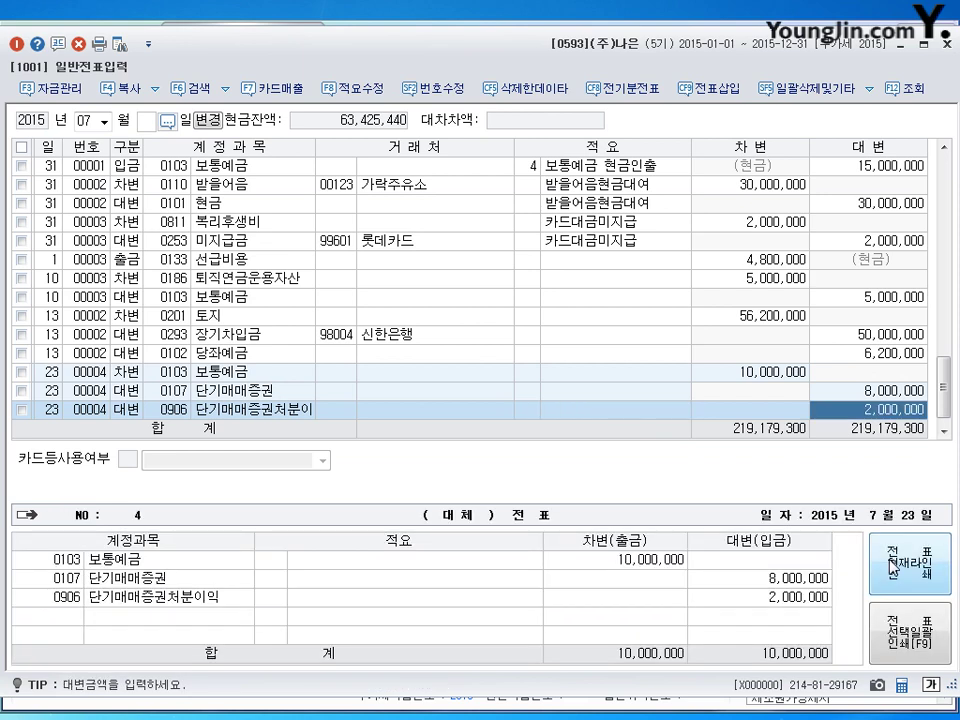
key("Return")
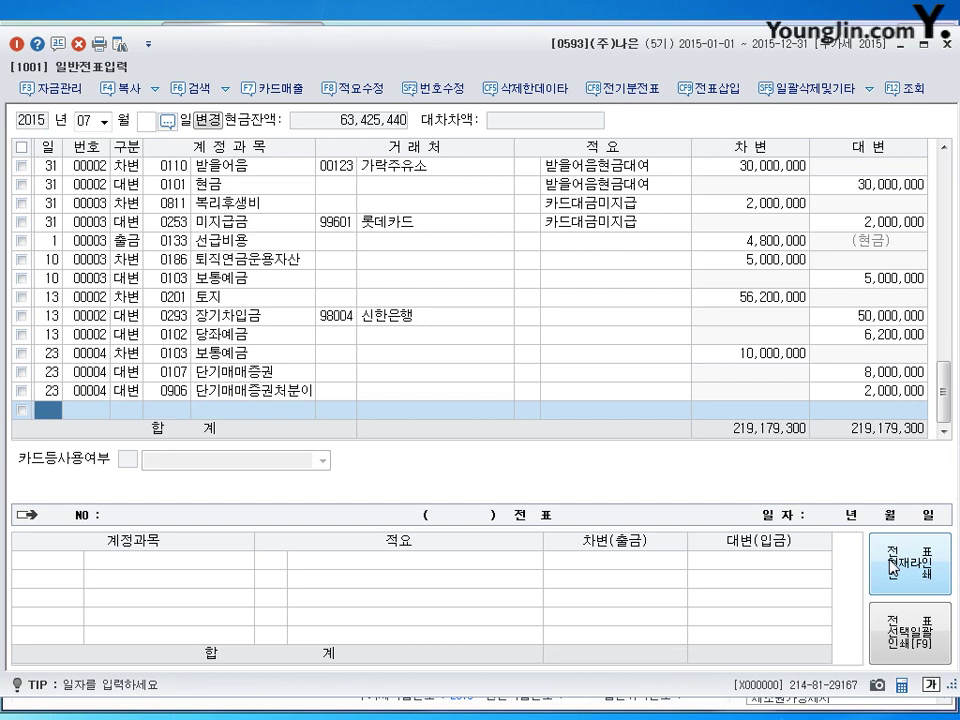
key("shift+Tab")
Load month 08 vouchers and begin a new line dated the 25th.
type("8")
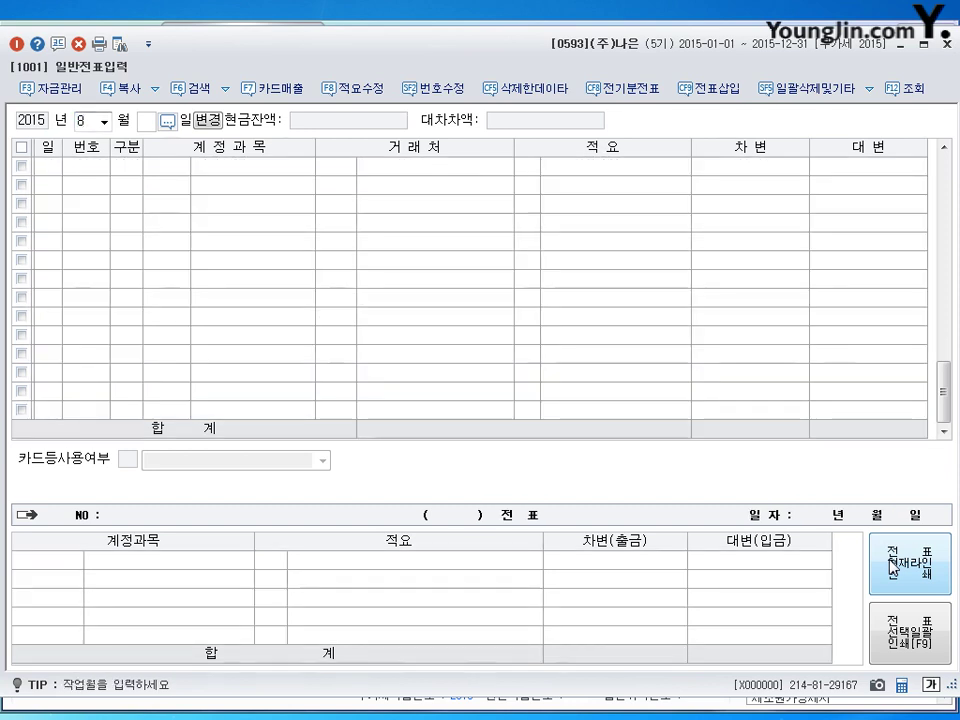
key("Return")
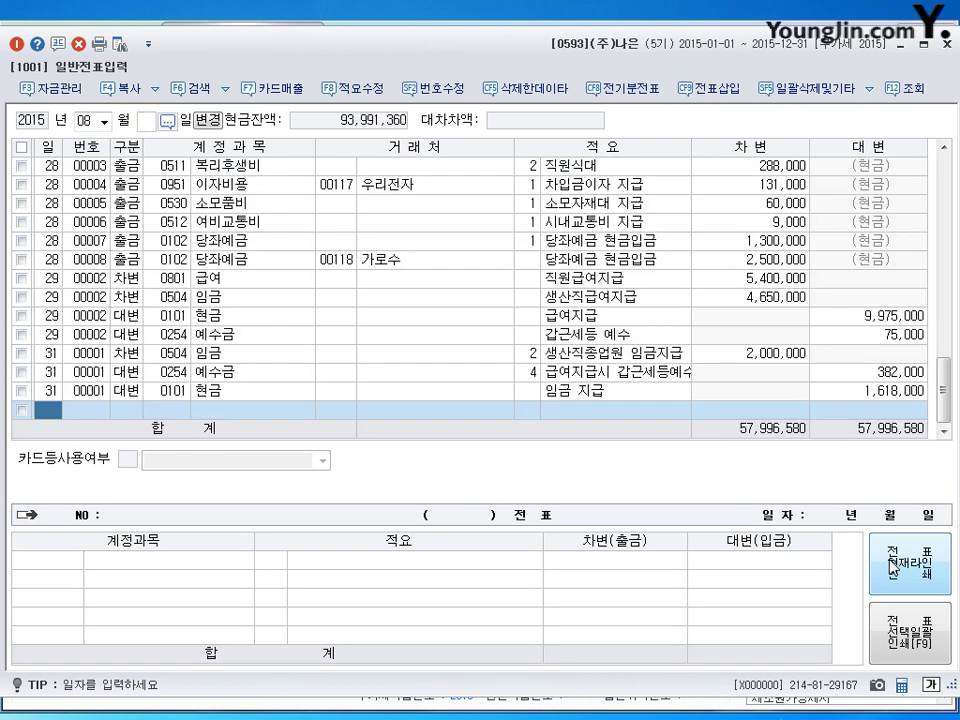
type("25")
key("Return")
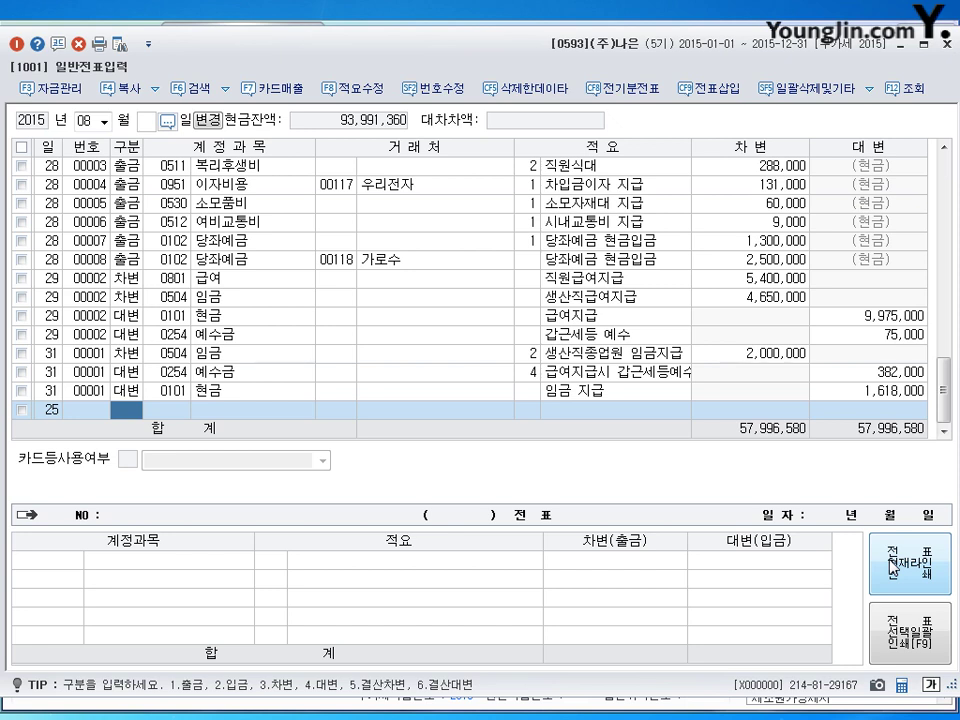
Debit 외상매입금 (3251) 17,000,000 with (주)화성 as the counterparty.
type("3")
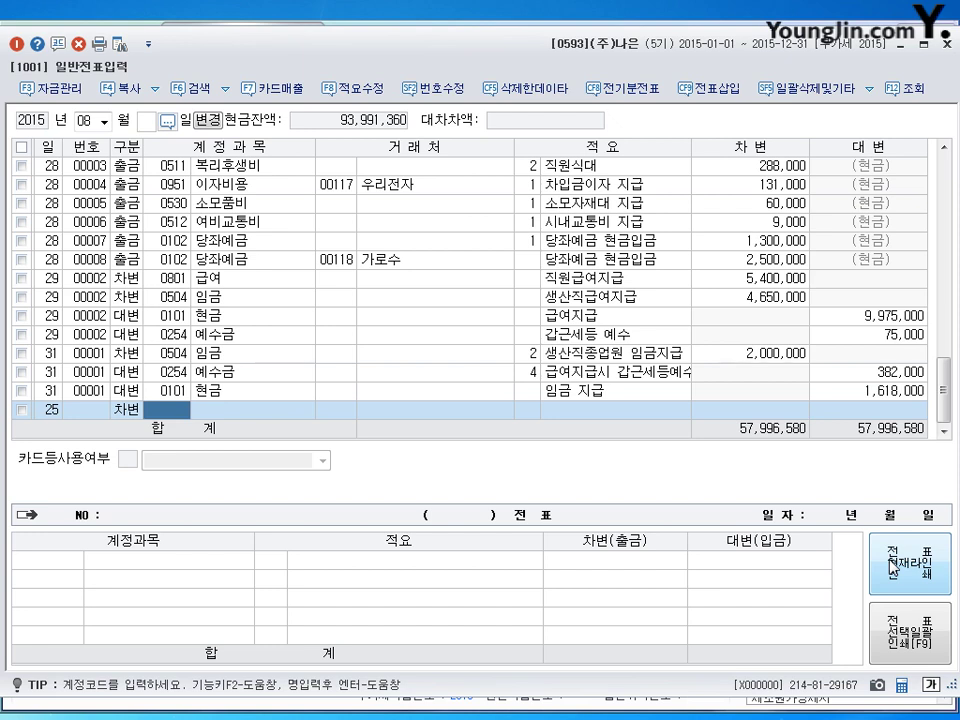
type("251")
key("Return")
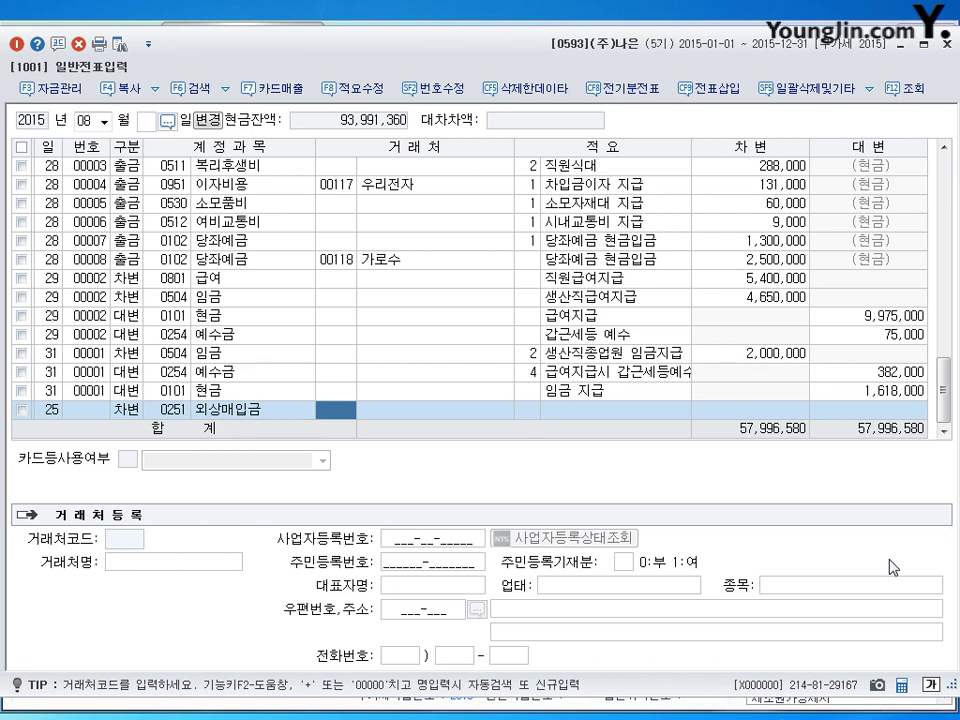
type("화재")
key("Return")
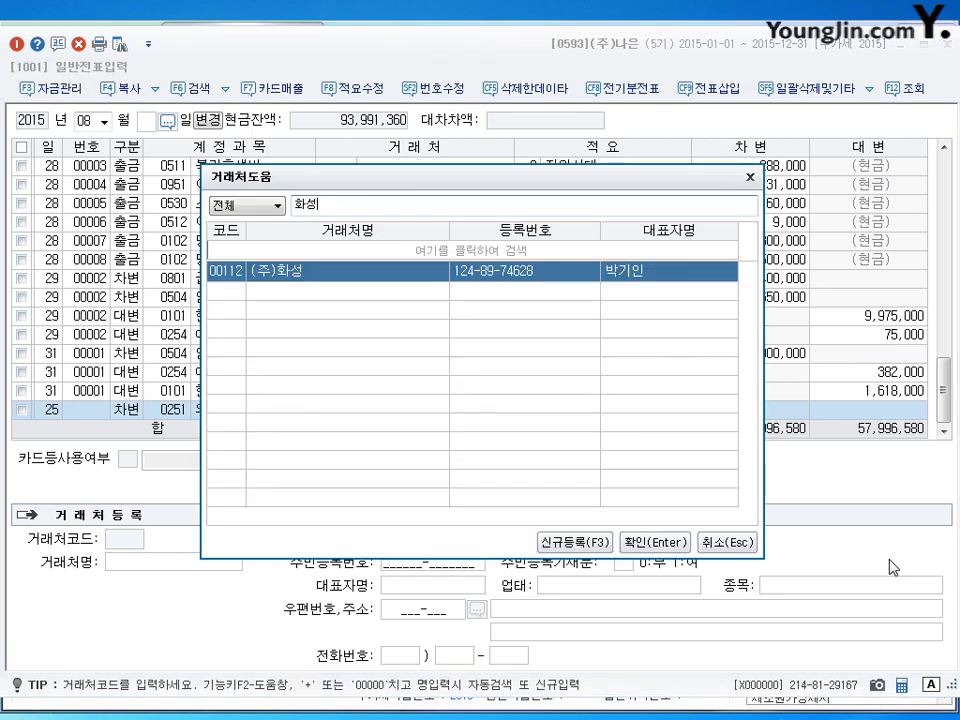
key("Return")
key("Return")
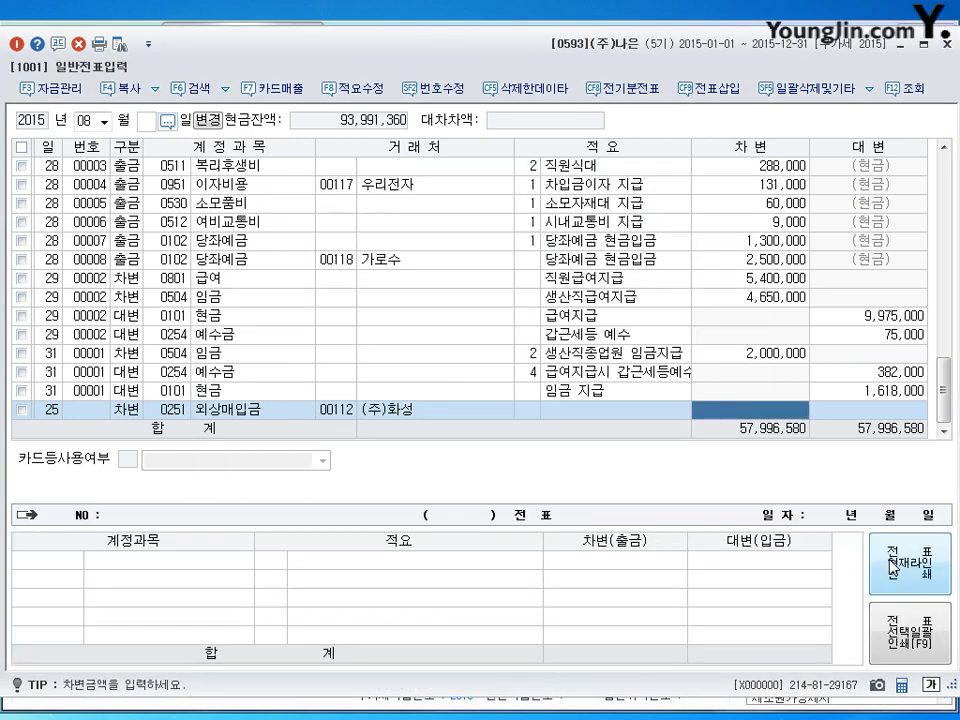
type("17000000")
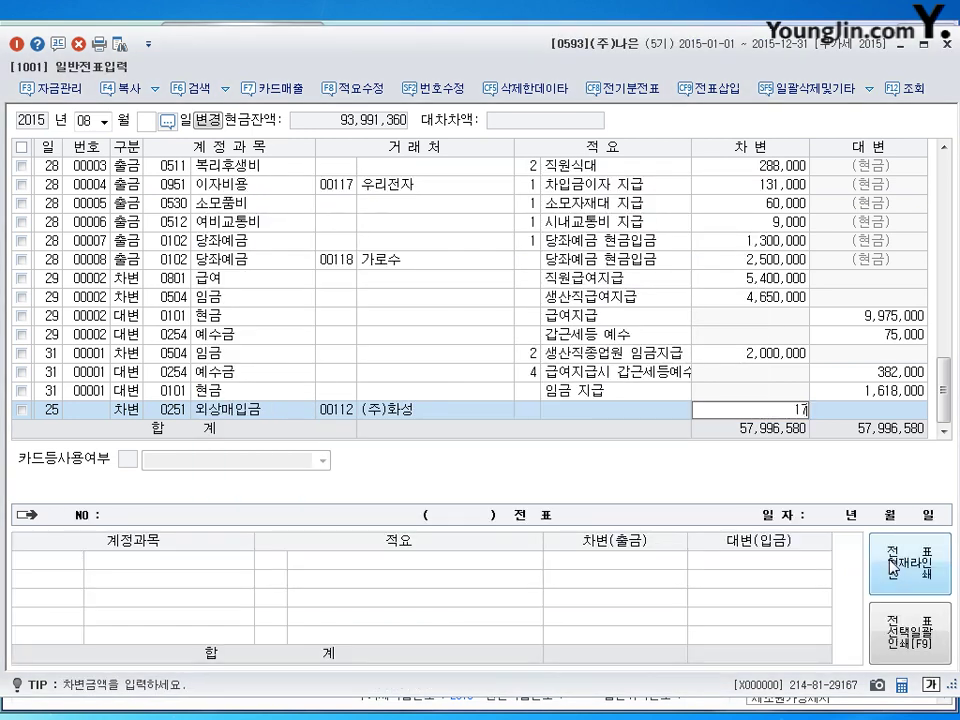
key("Return")
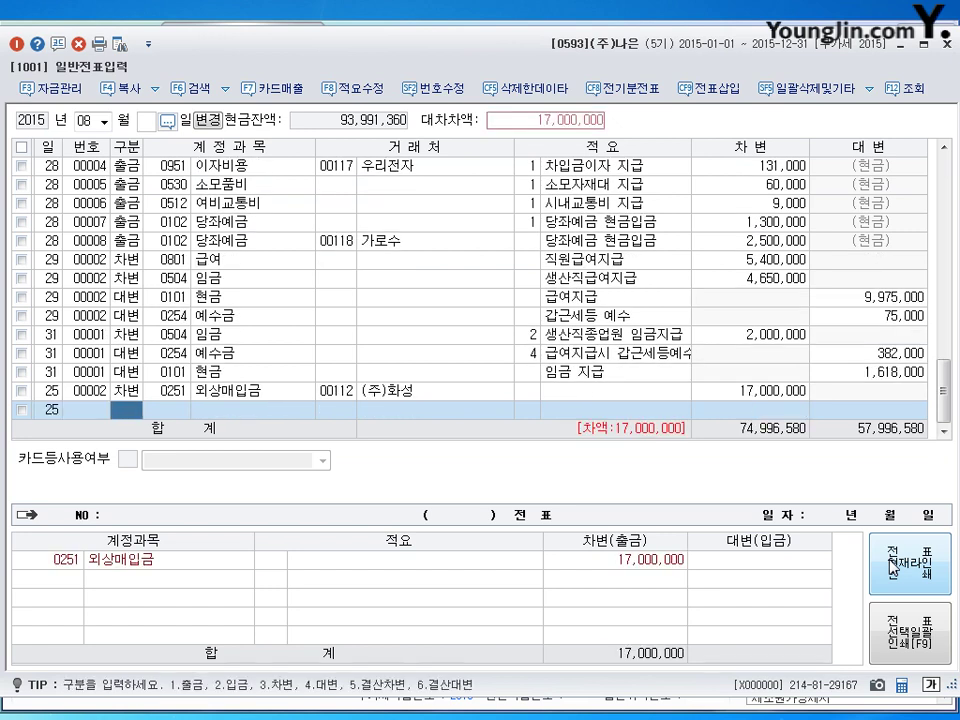
Credit 지급어음 10,000,000 and 채무면제이익 7,000,000 to balance the Aug 25 voucher.
type("4252")
key("Return")
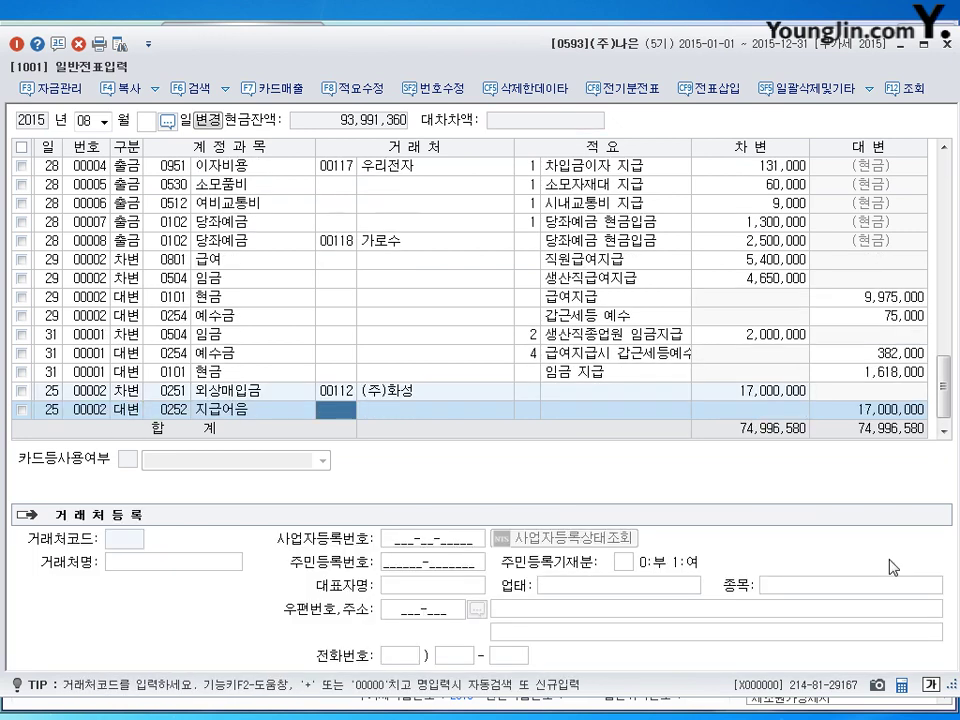
key("Return")
key("Return")
key("Return")
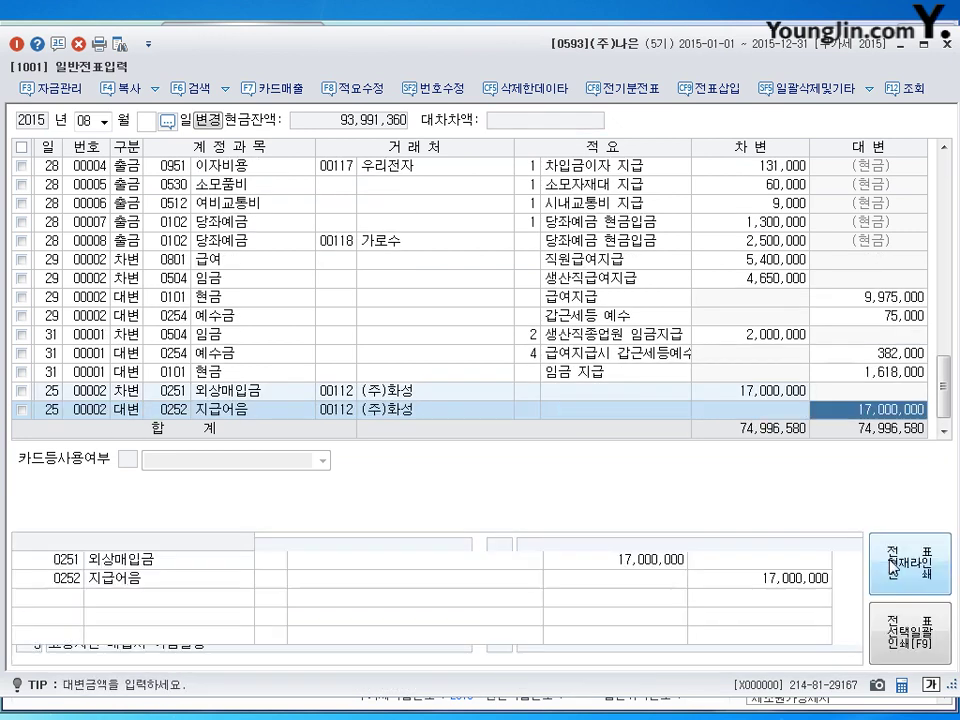
type("10000000")
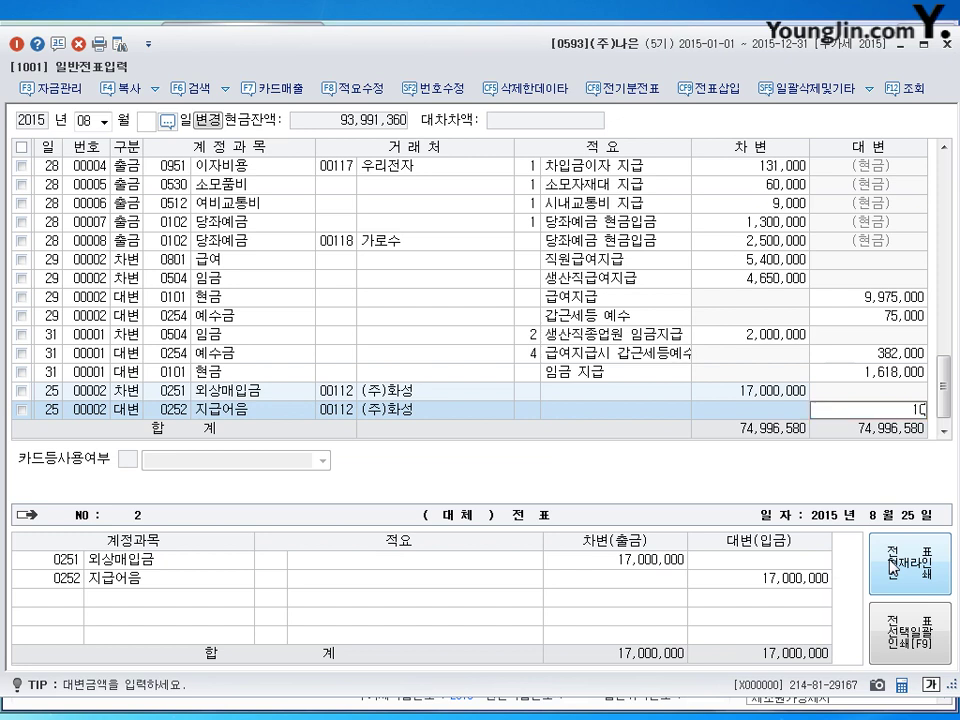
key("Return")
type("4")
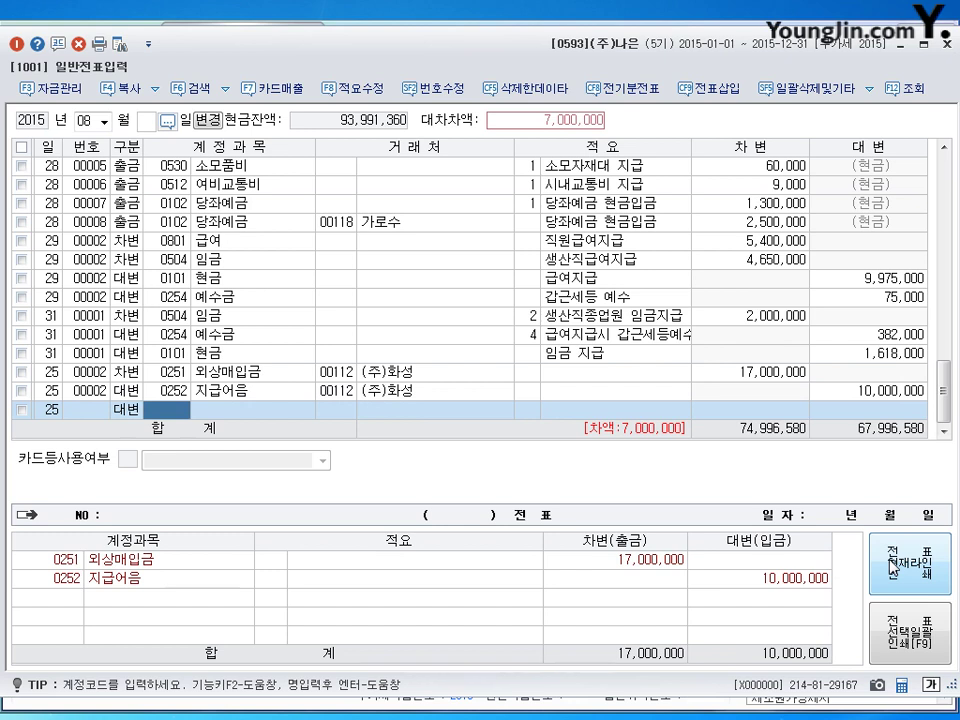
type("918")
key("Return")
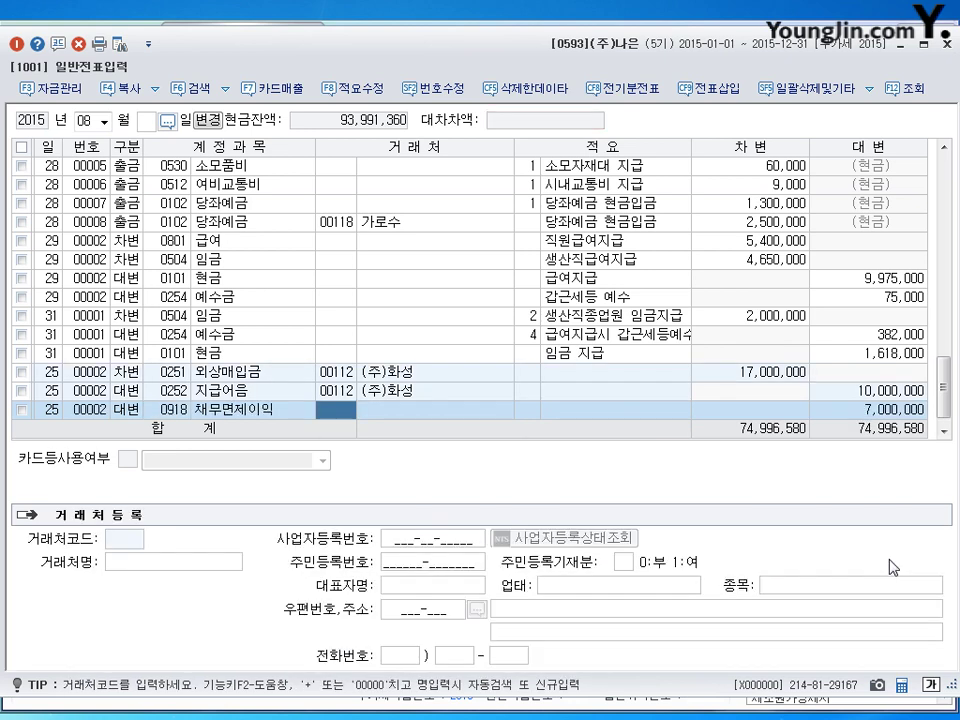
key("Return")
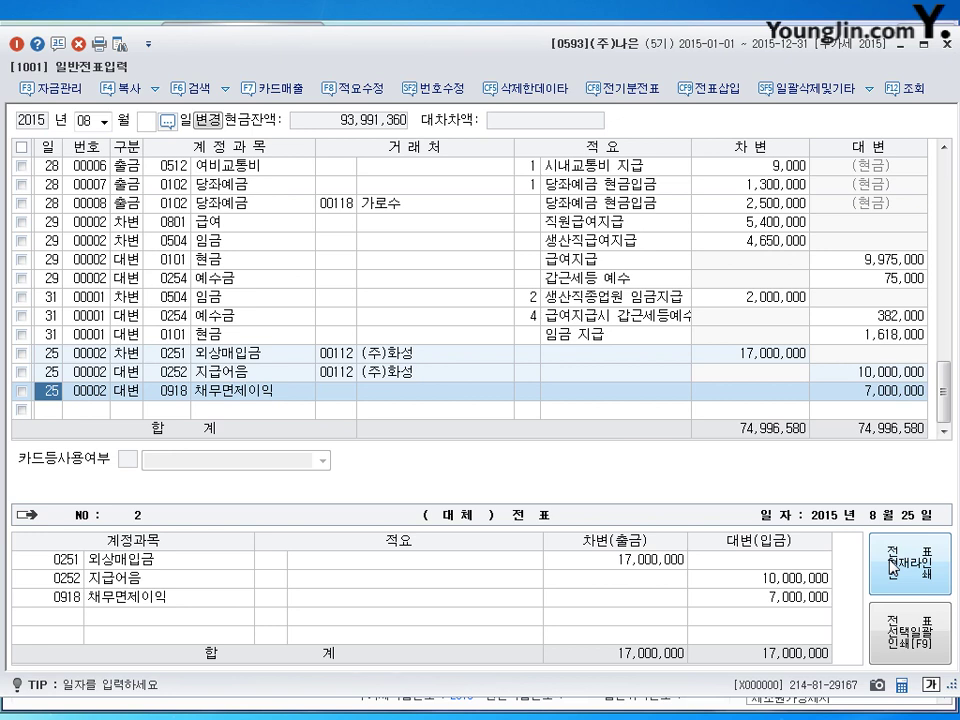
key("Down")
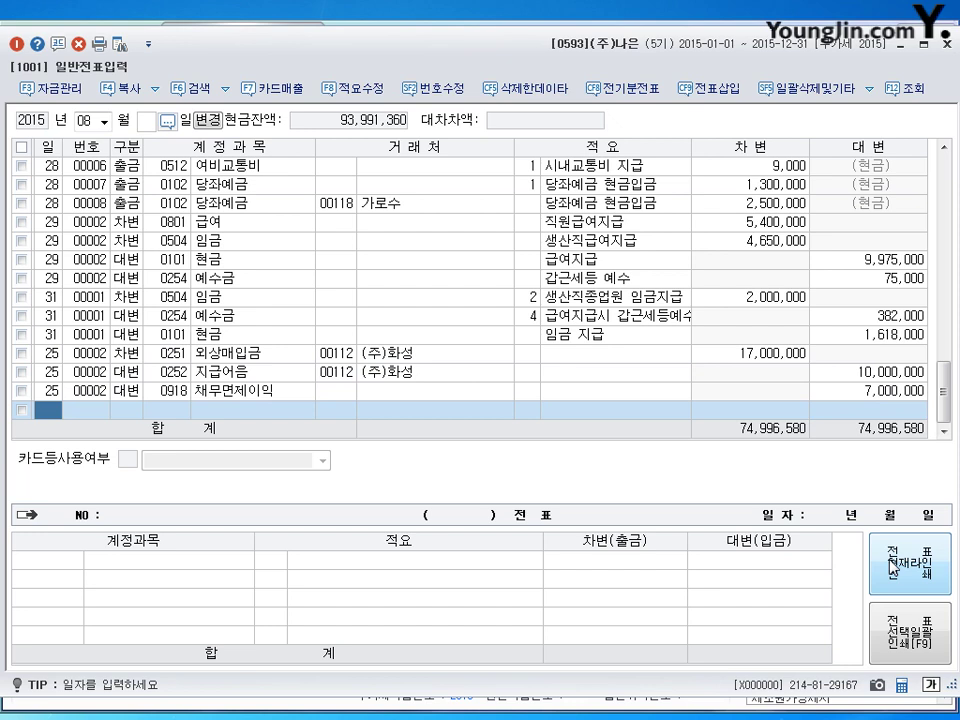
key("Escape")
Switch the journal to September and start a new line dated the 18th.
type("9")
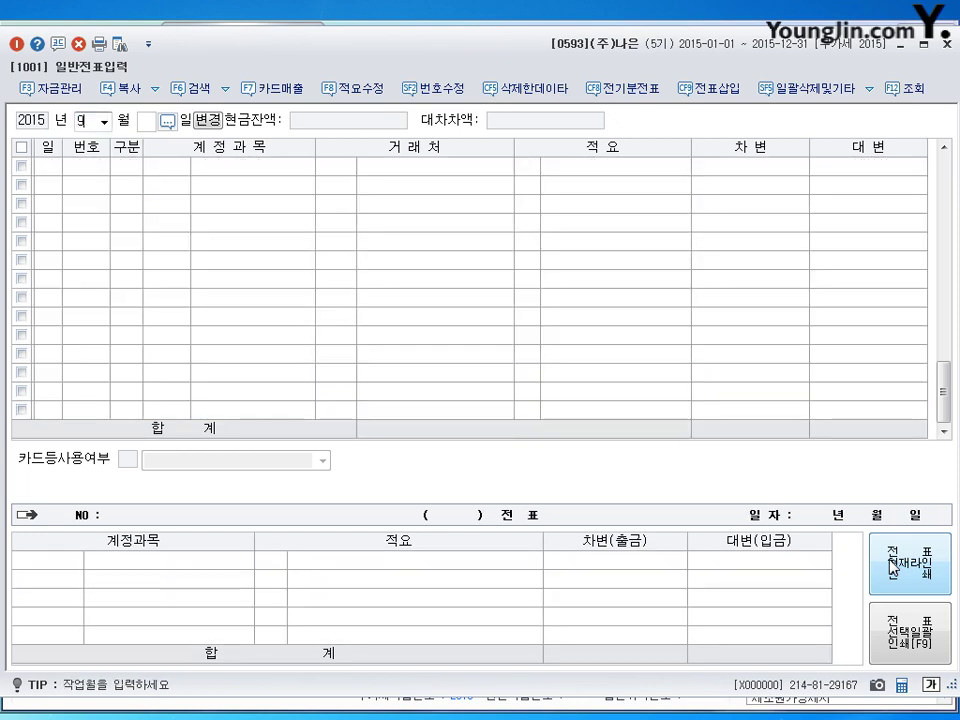
key("Return")
type("18")
key("Return")
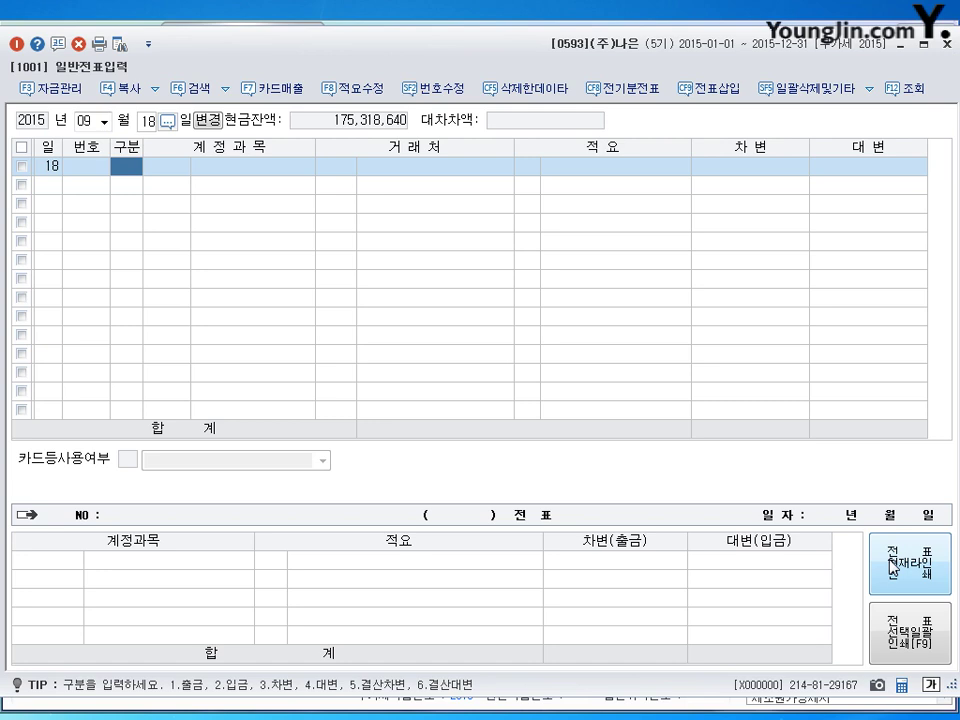
Debit 단기매매증권 260,000 and 차량운반구 40,000 on the Sep 18 voucher.
type("3")
key("Return")
type("107")
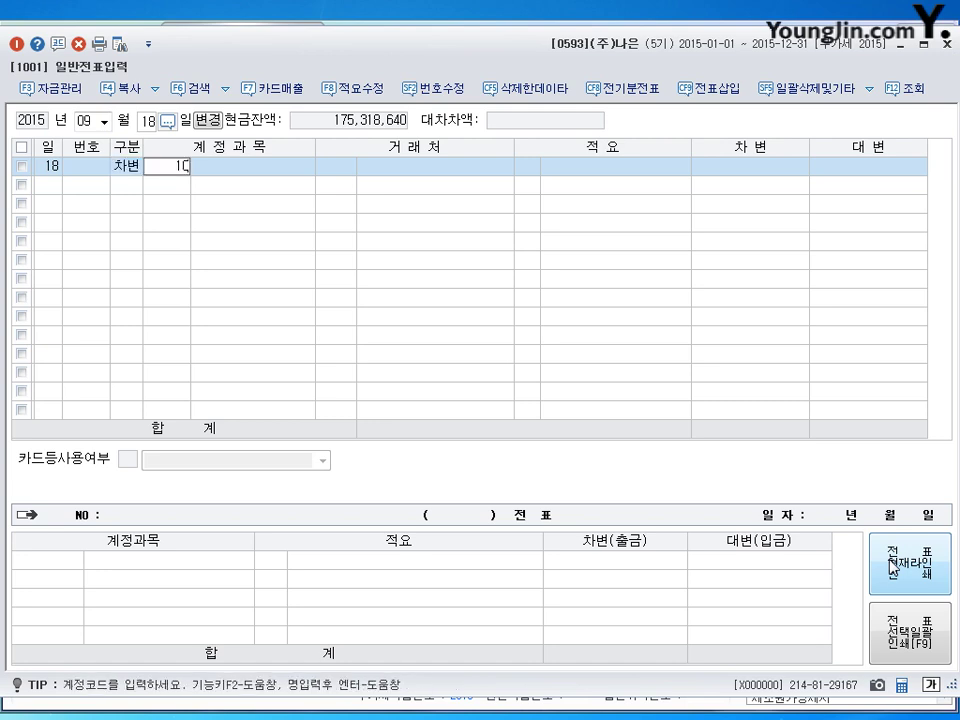
key("Return")
key("Return")
key("Return")
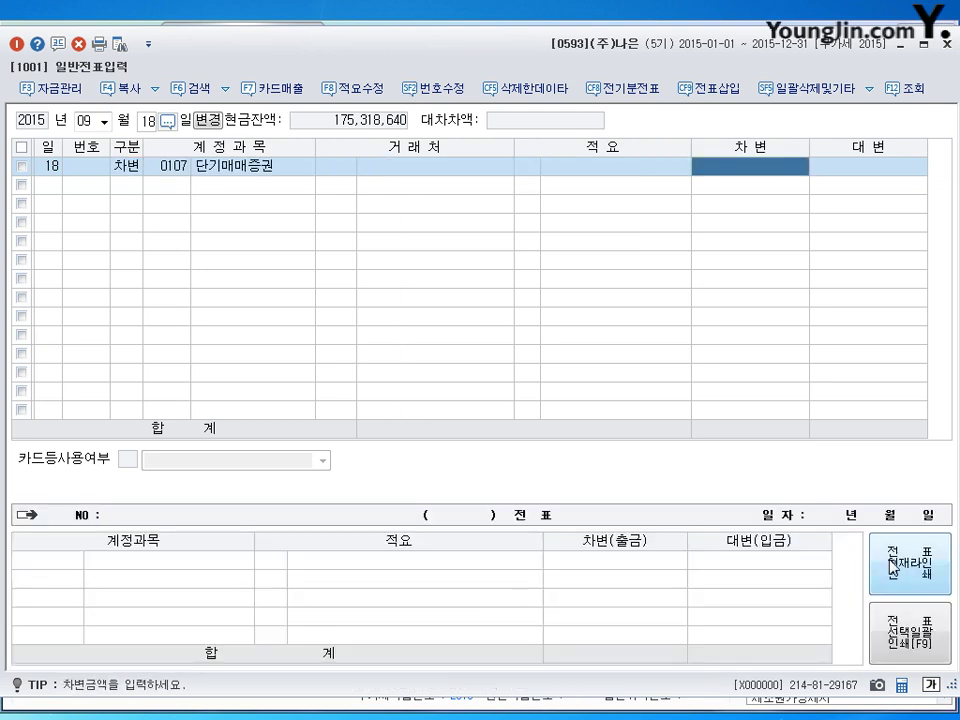
type("2600000")
key("Return")
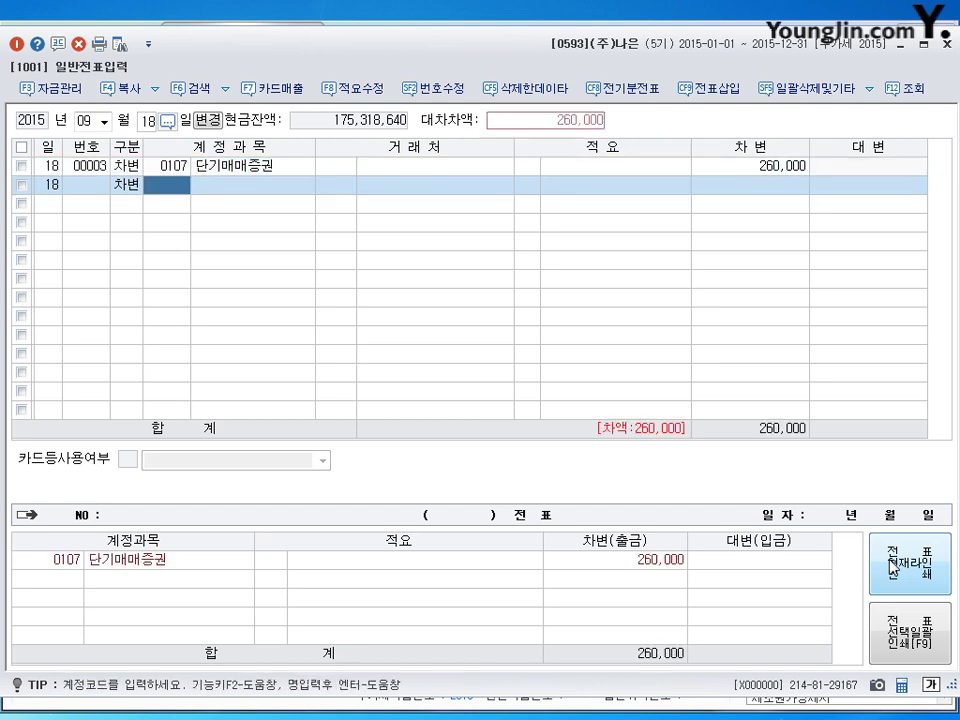
type("208")
key("Return")
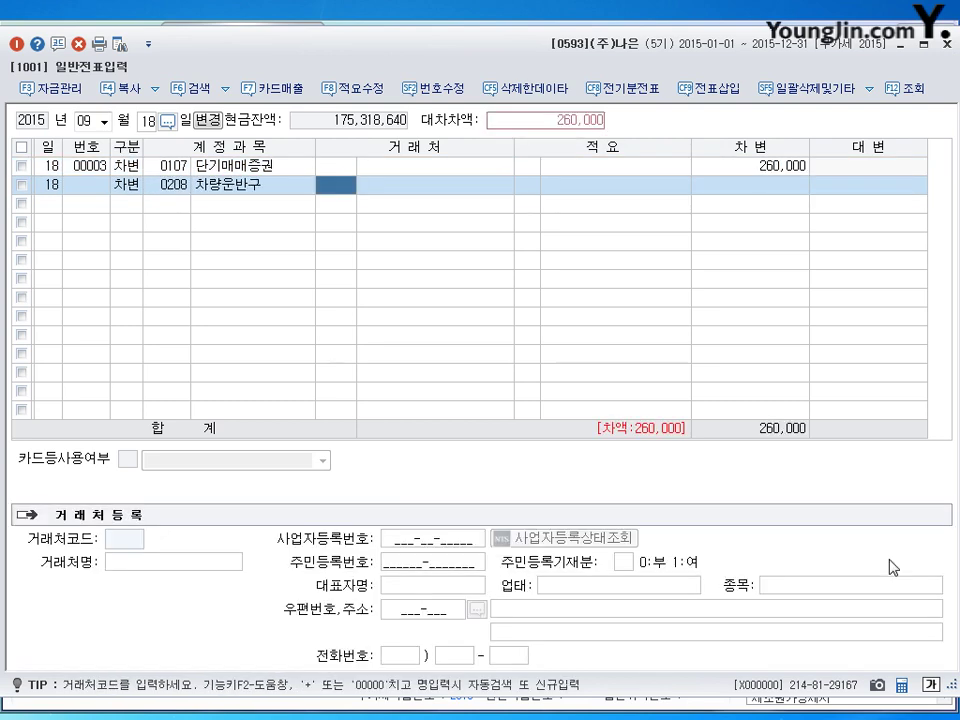
key("Return")
key("Return")
type("400000")
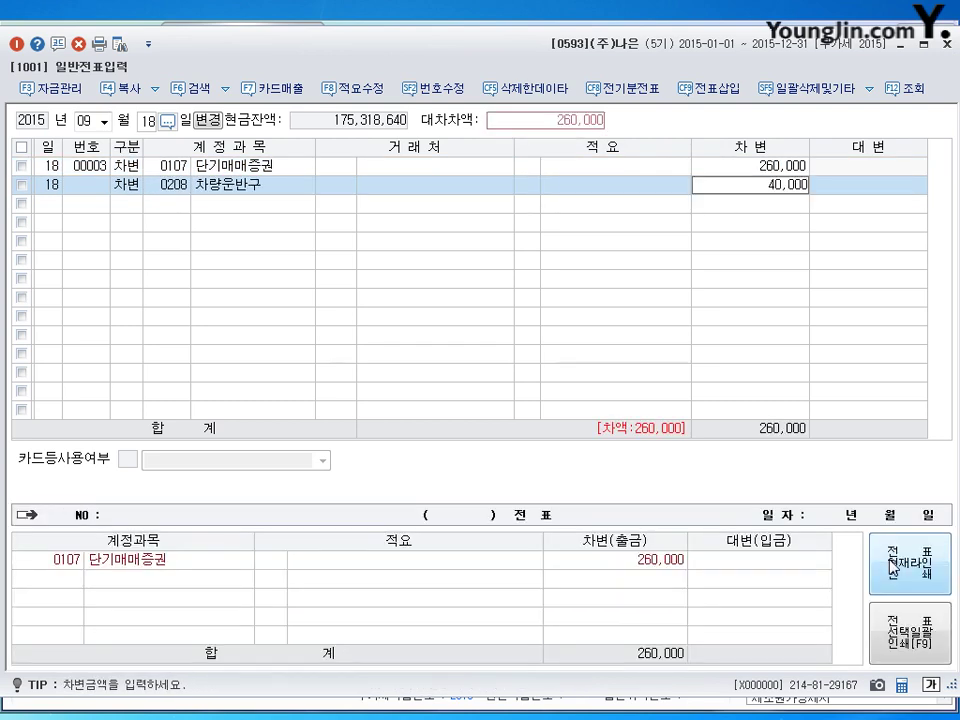
key("Return")
Credit 보통예금 300,000 and close the general journal entry window.
type("4")
key("Return")
type("103")
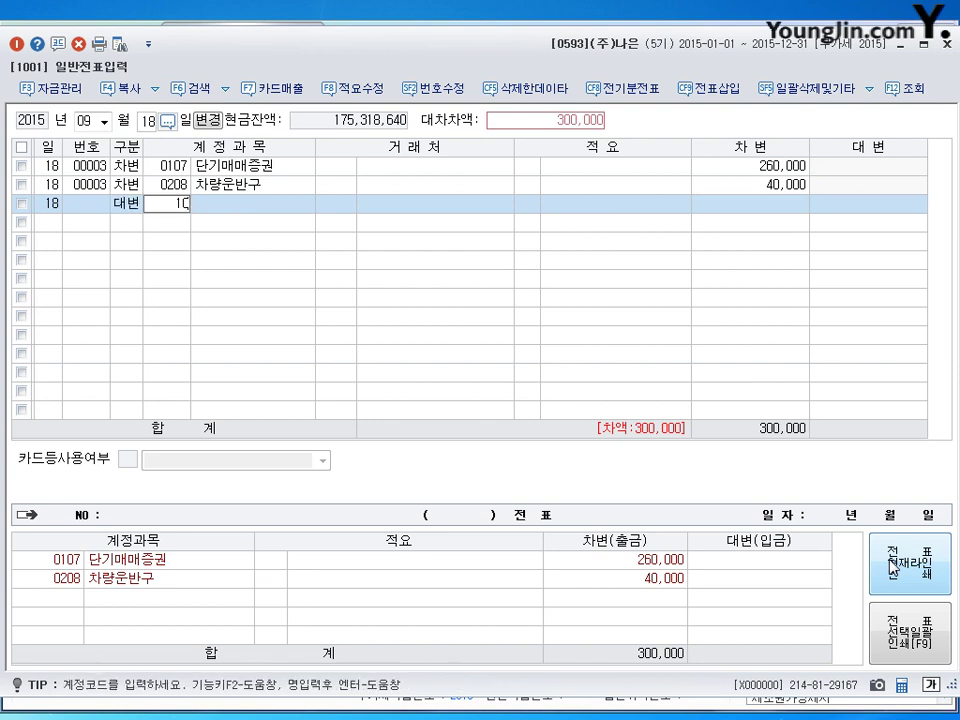
key("Return")
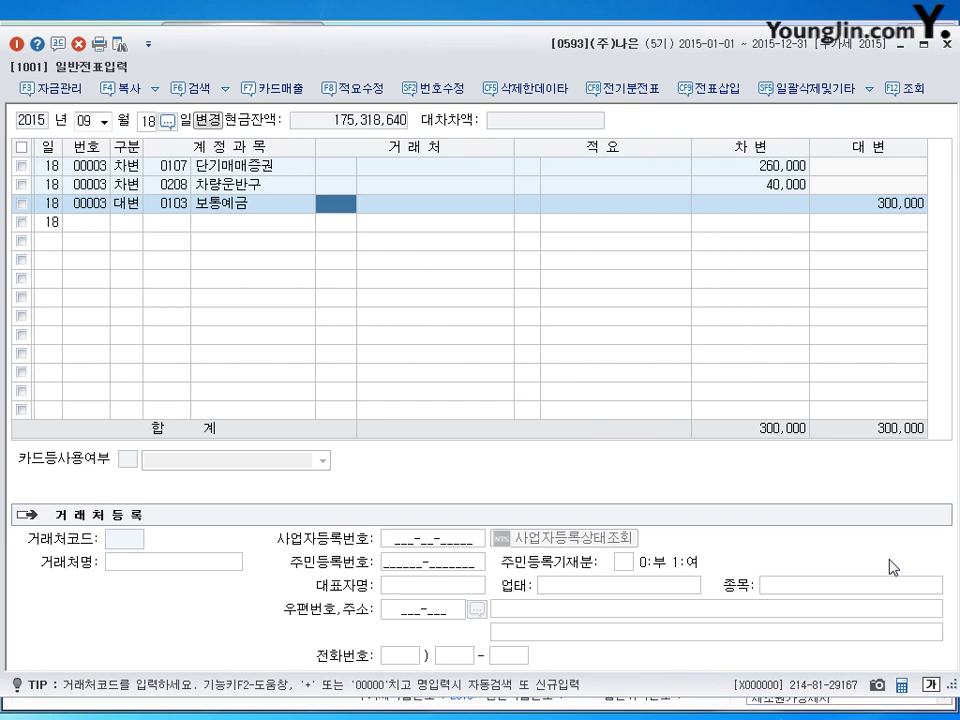
left_click(945, 43)
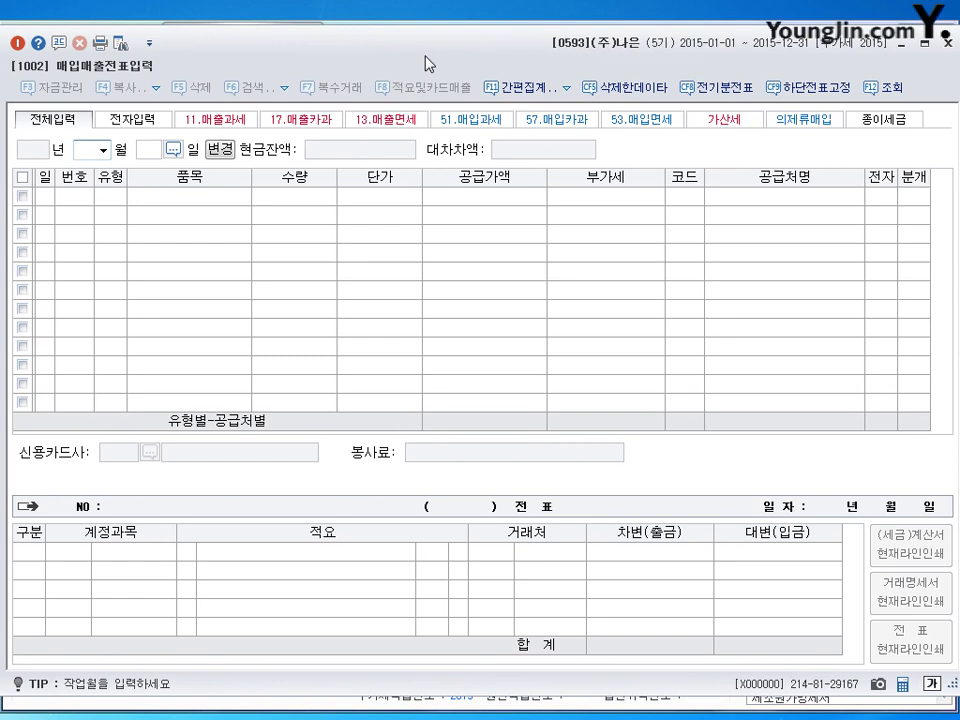
Load July's purchase-sales vouchers and begin a new line dated the 17th.
type("7")
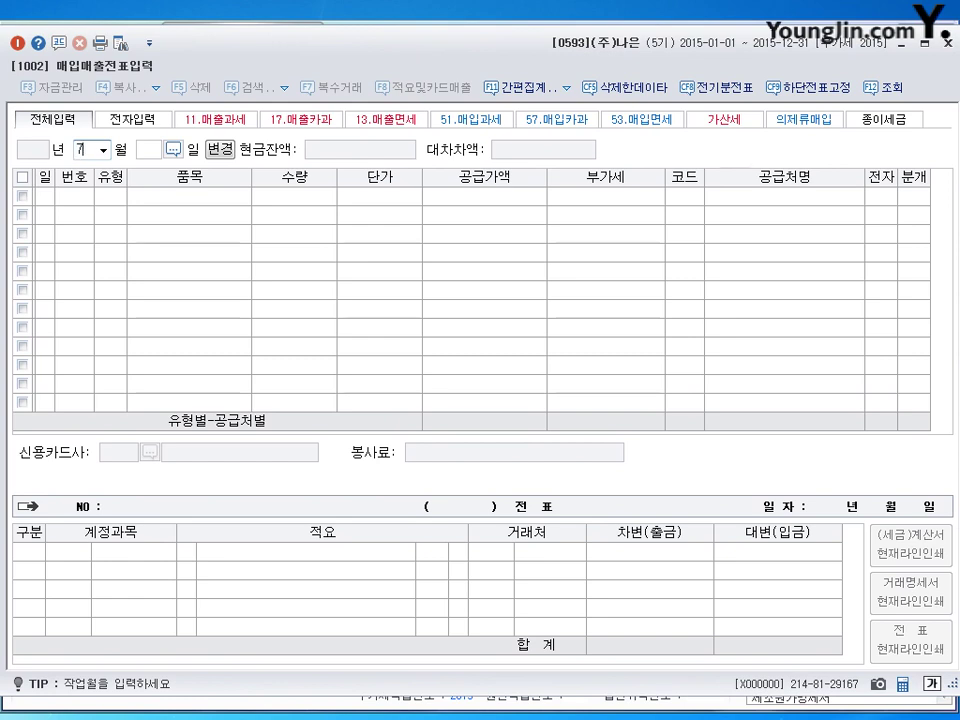
key("Return")
key("Return")
type("17")
key("Return")
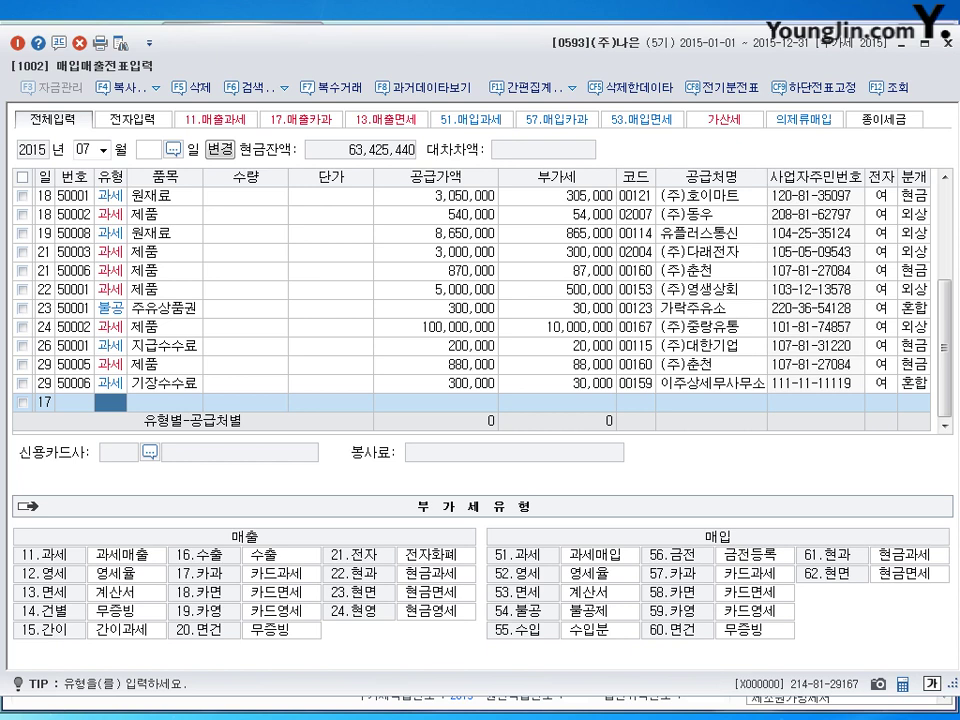
Enter a taxable (11) 제품 sale of 35,000,000 to (주)대진, electronic, mixed journal.
type("11")
key("Return")
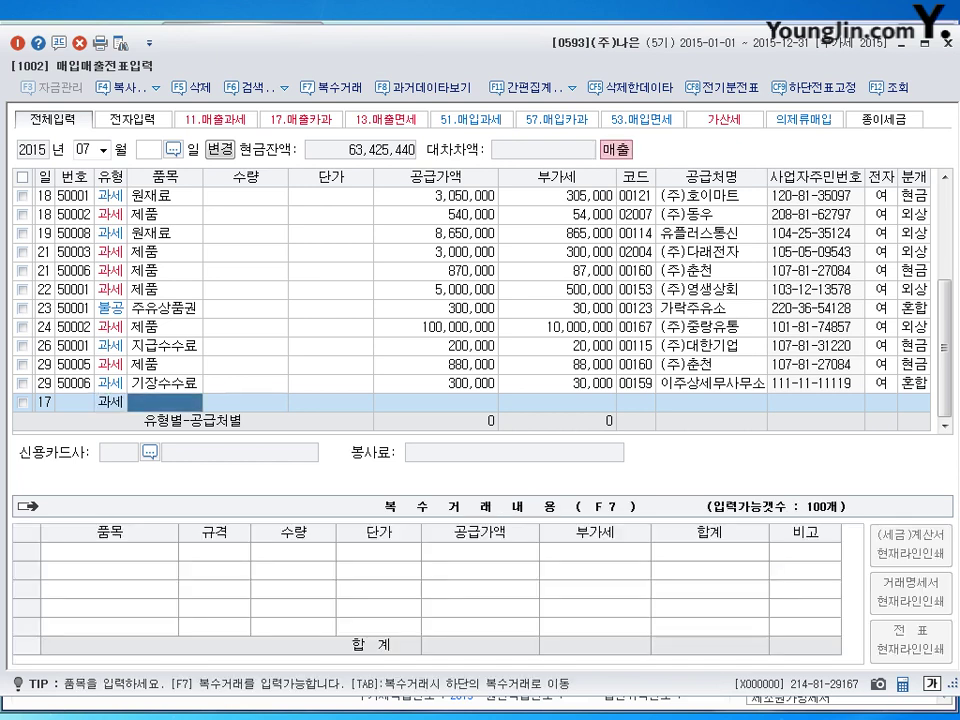
type("제품")
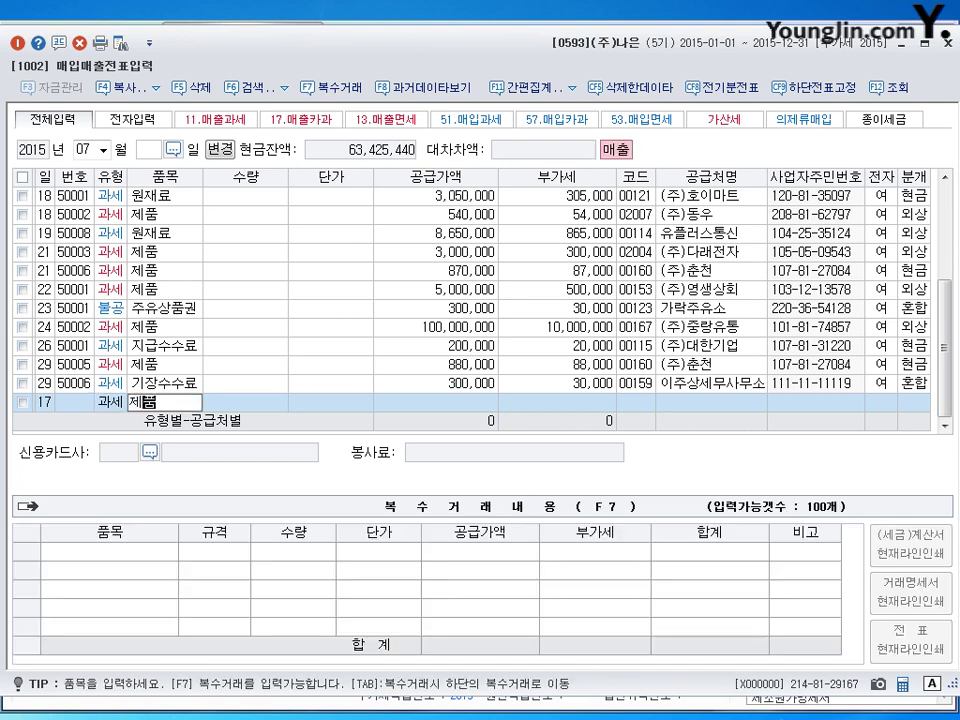
key("Return")
key("Return")
key("Return")
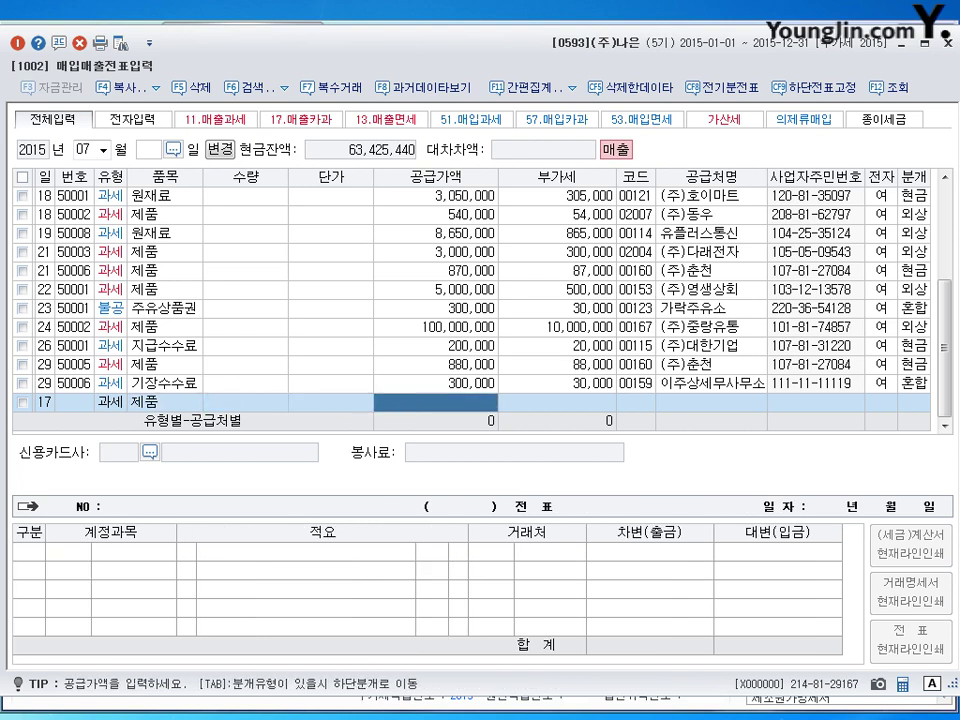
type("35000000")
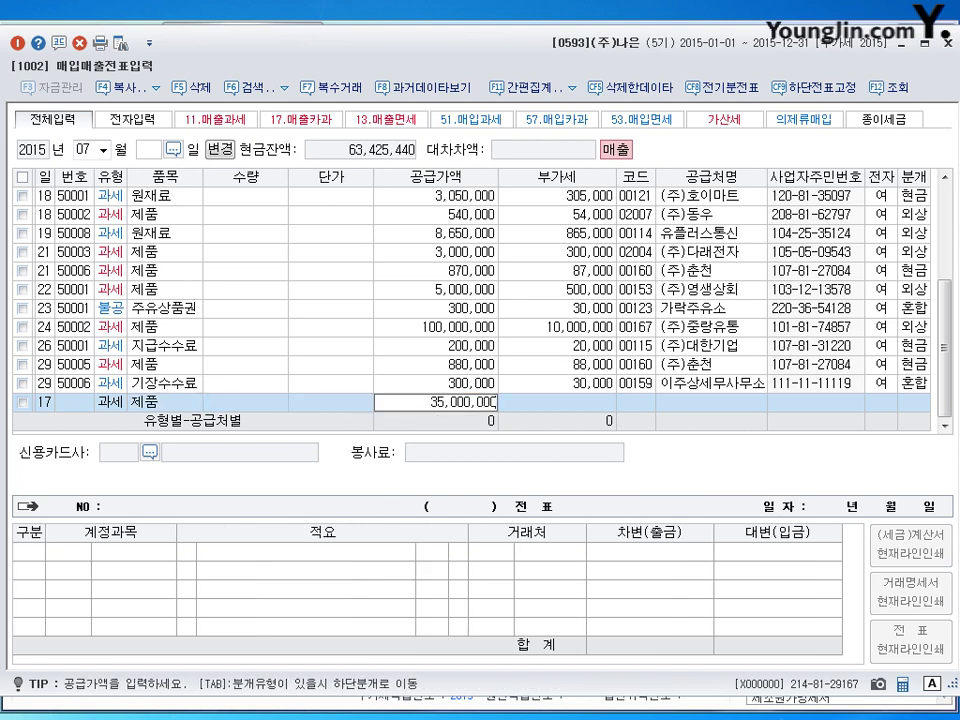
key("Return")
key("Return")
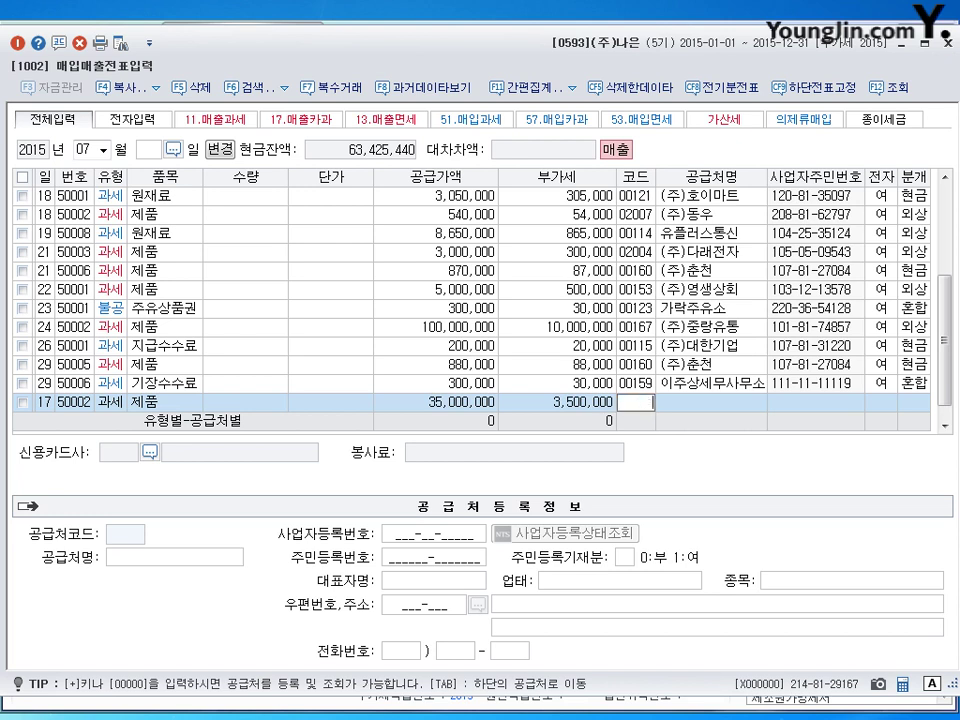
type("대진")
key("Return")
key("Return")
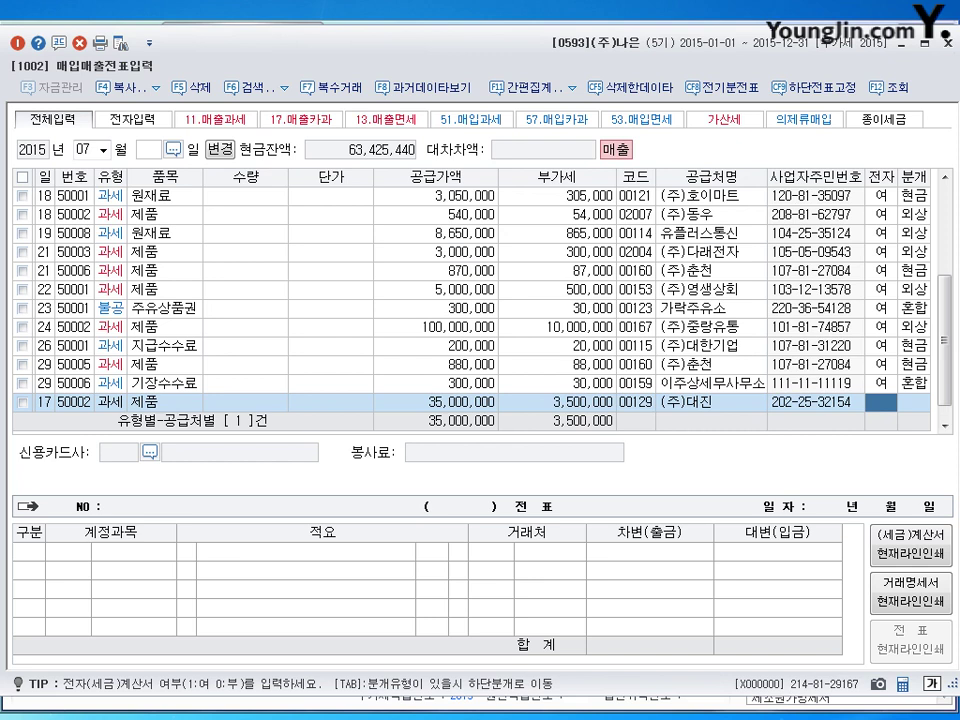
type("1")
key("Return")
type("3")
key("Return")
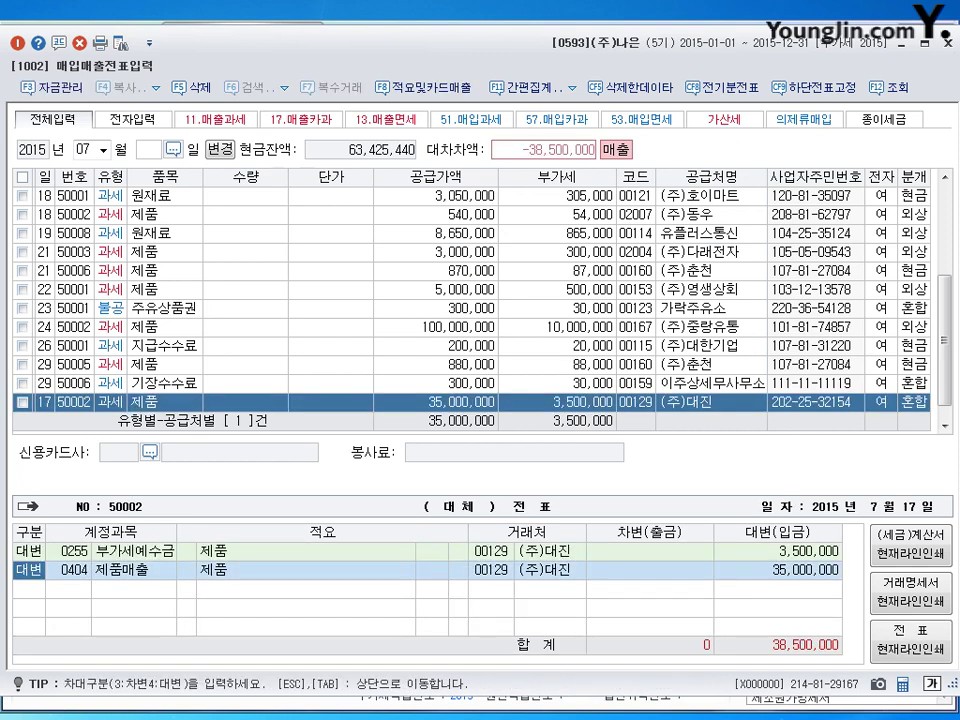
Debit 선수금 5,000,000 and 현금 33,500,000 to balance the 38,500,000 entry.
type("3")
key("Return")
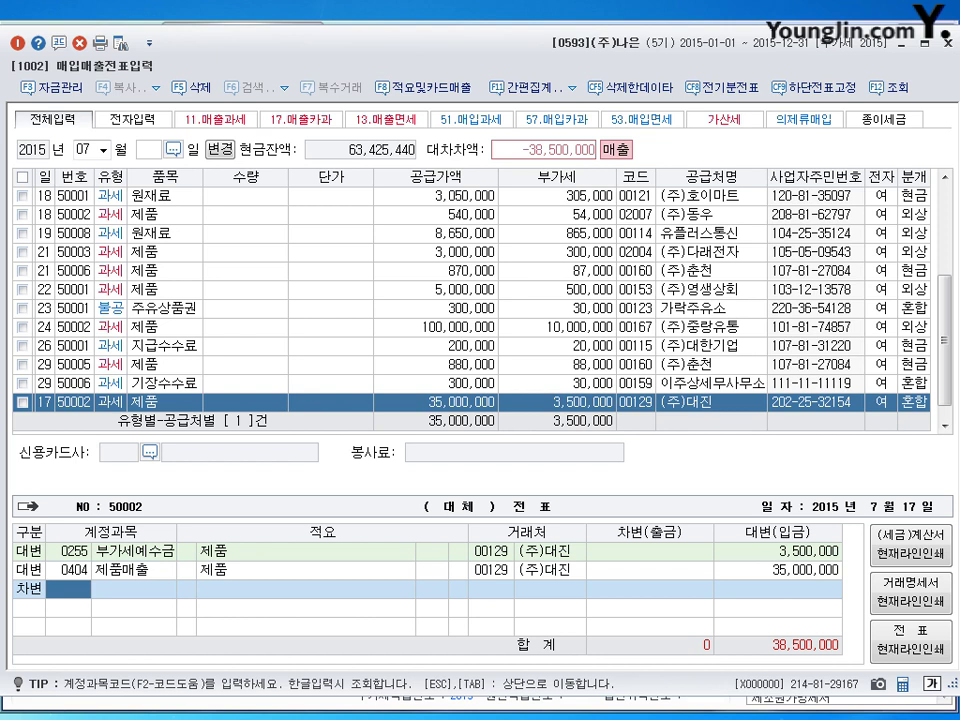
type("325")
key("Return")
key("Return")
key("Return")
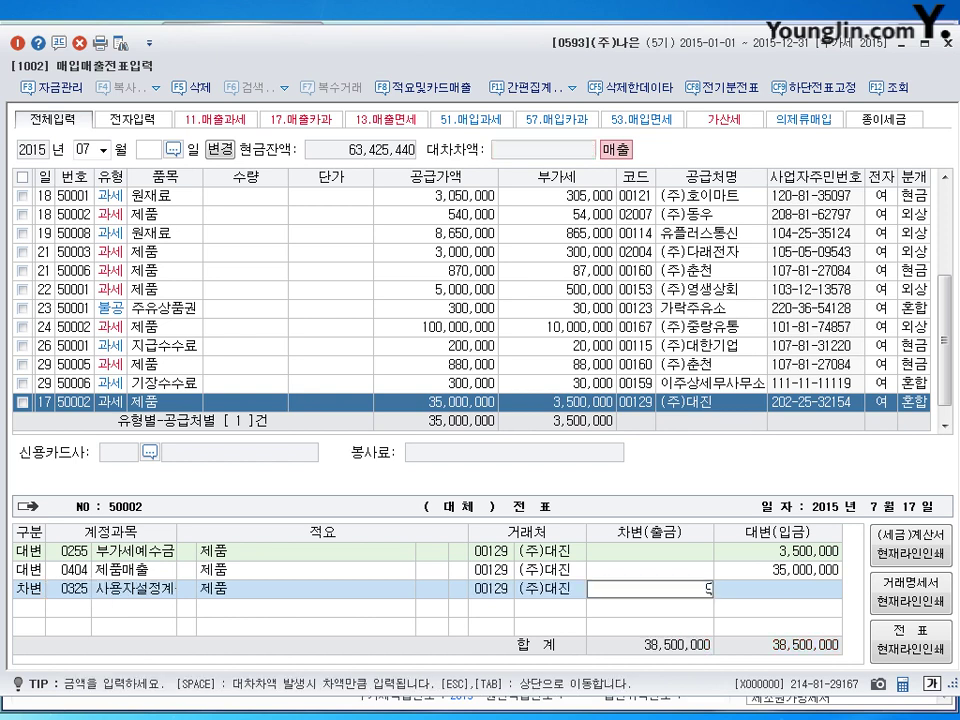
key("space")
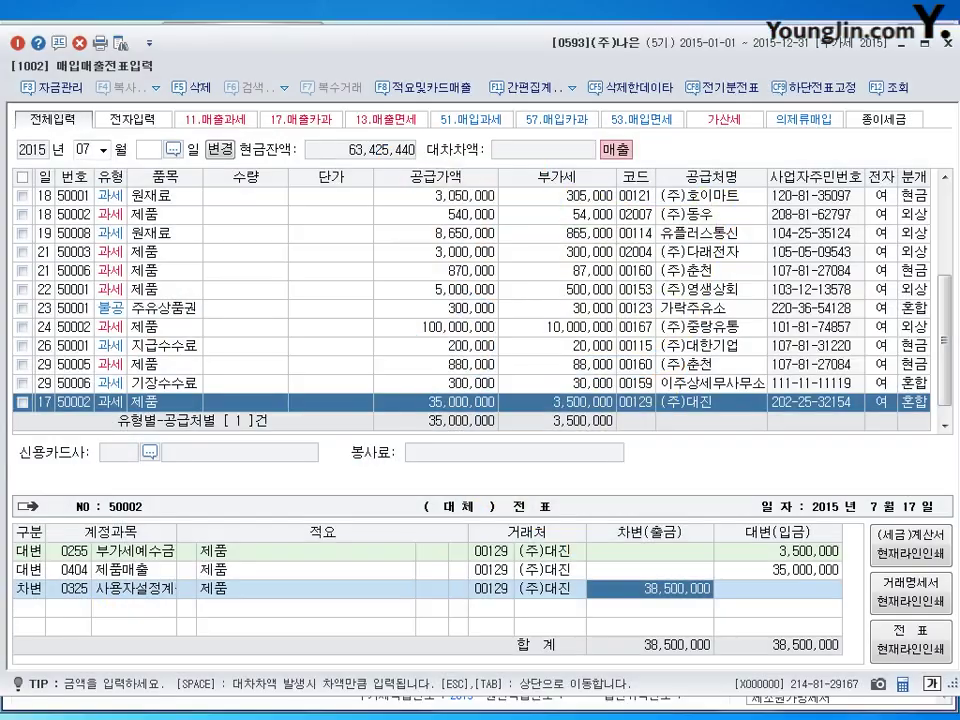
left_click(82, 590)
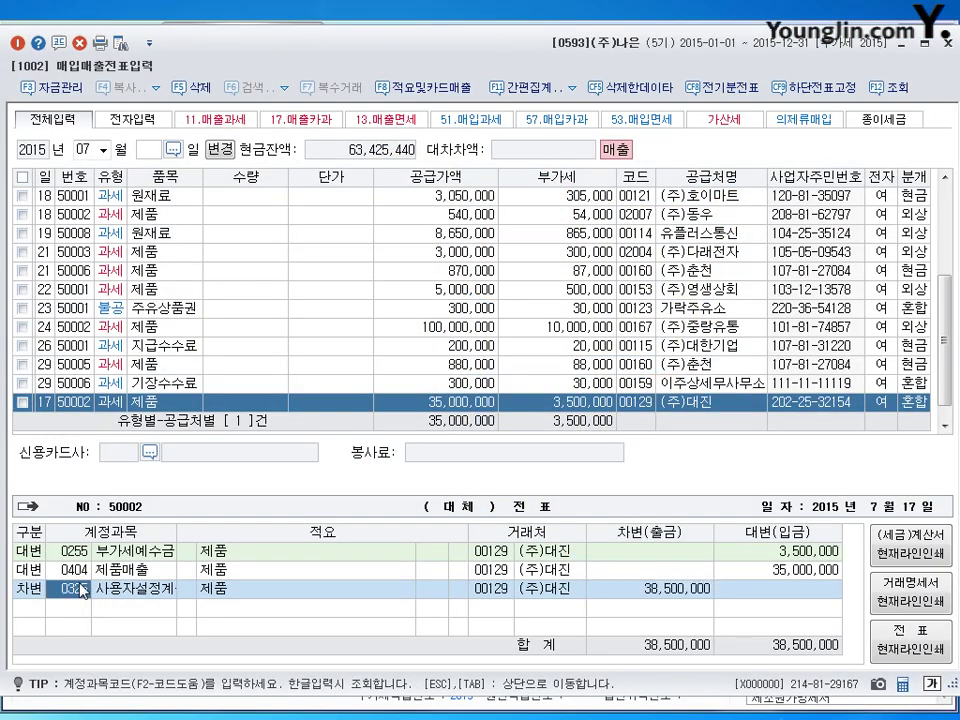
type("0259")
key("Return")
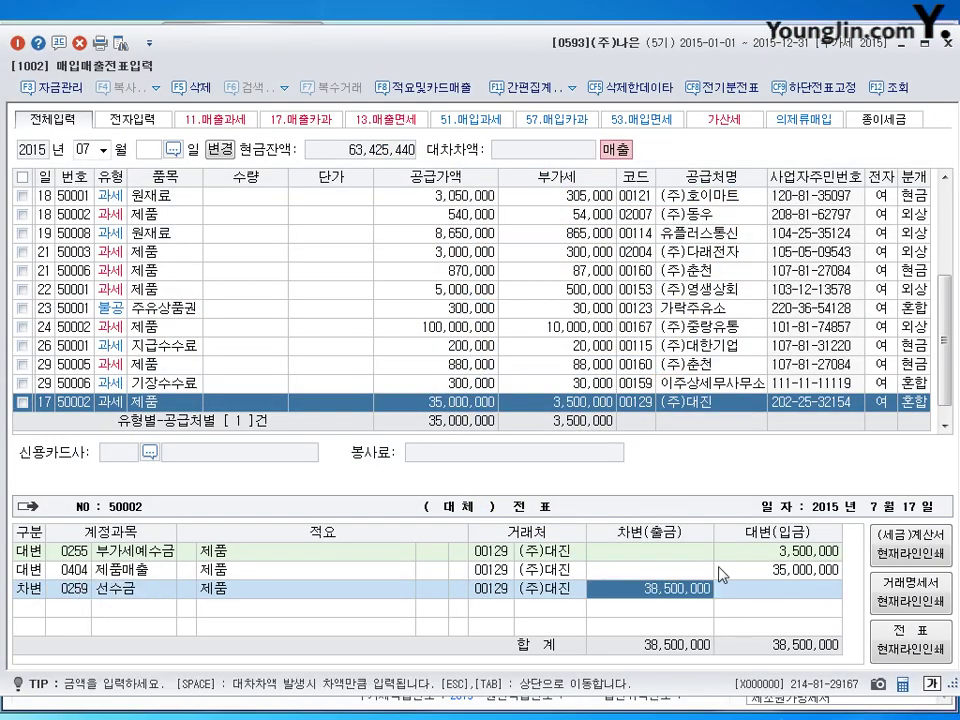
type("5000000")
key("Return")
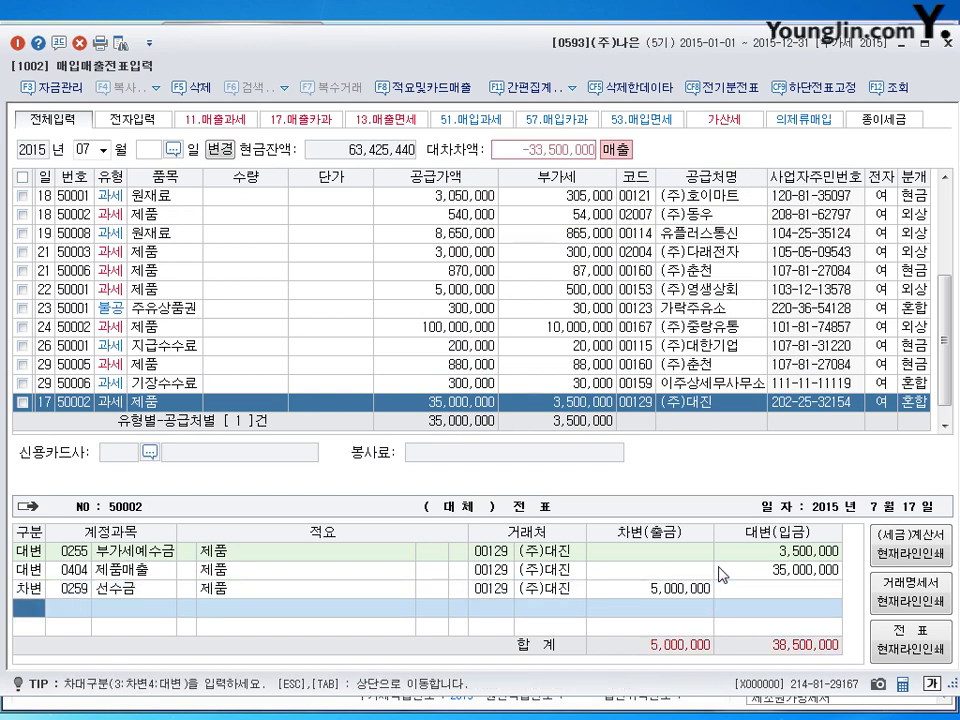
type("3")
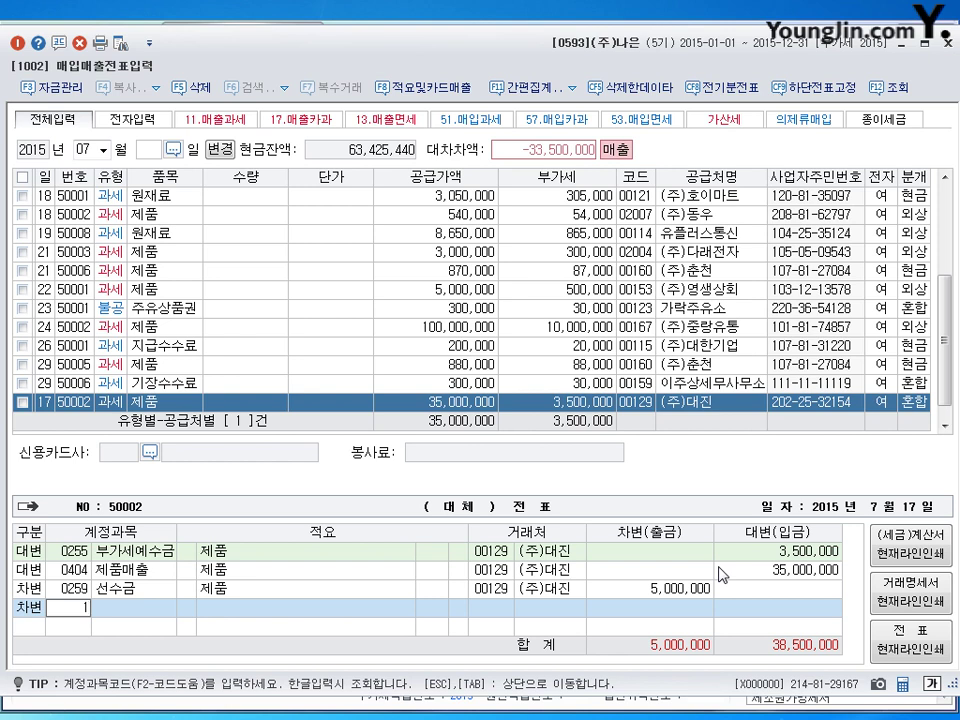
type("101")
key("Return")
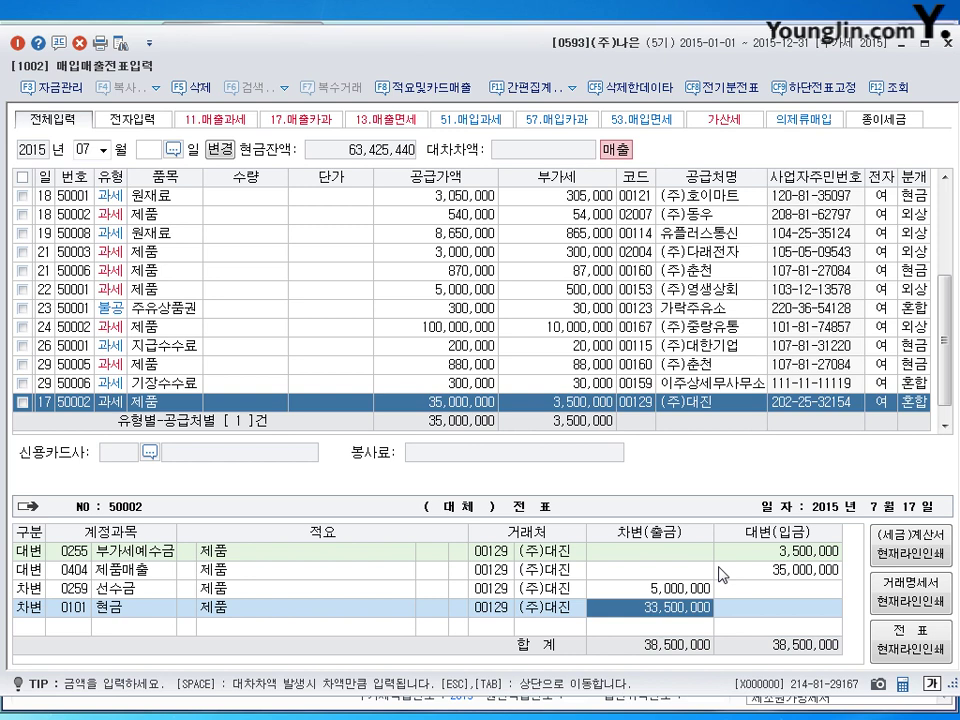
key("Return")
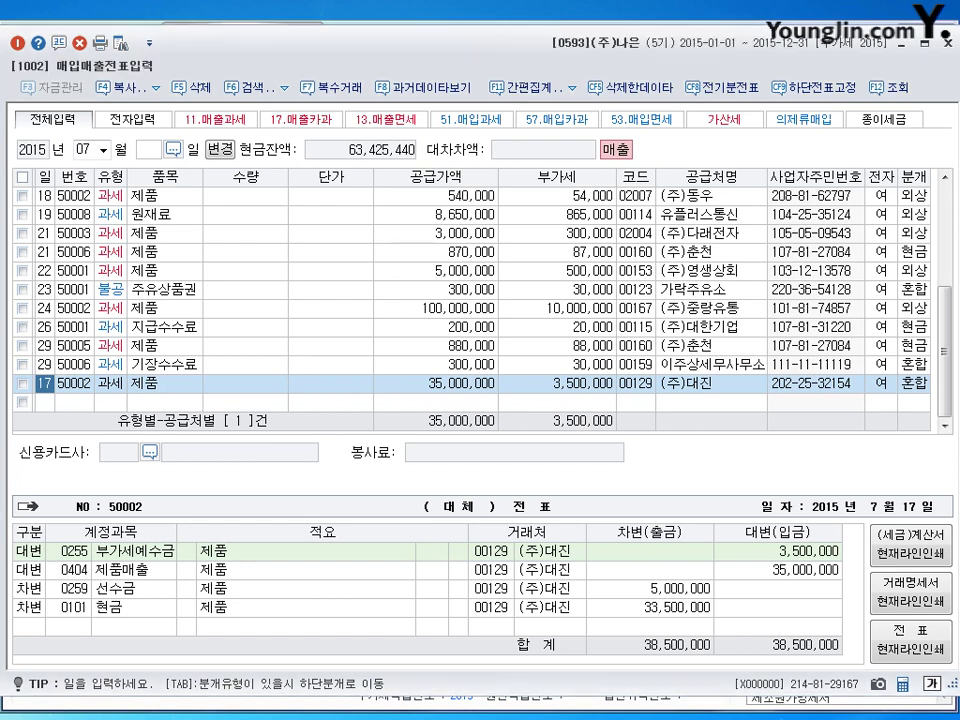
Start a new purchase-sales row below the July 17 voucher, dated the 30th.
left_click(84, 404)
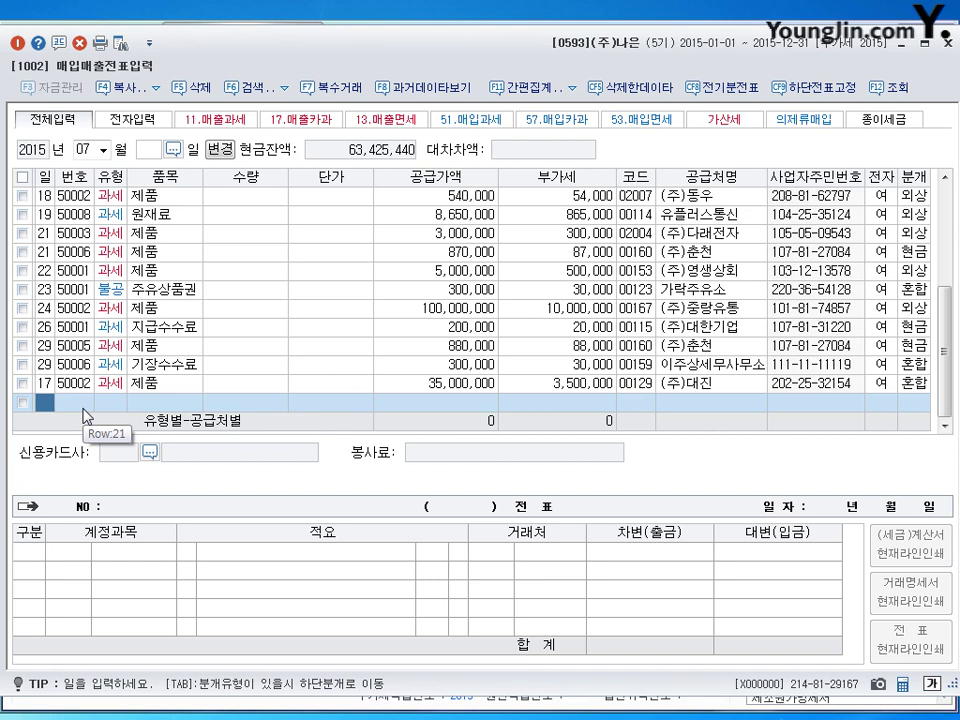
type("30")
key("Return")
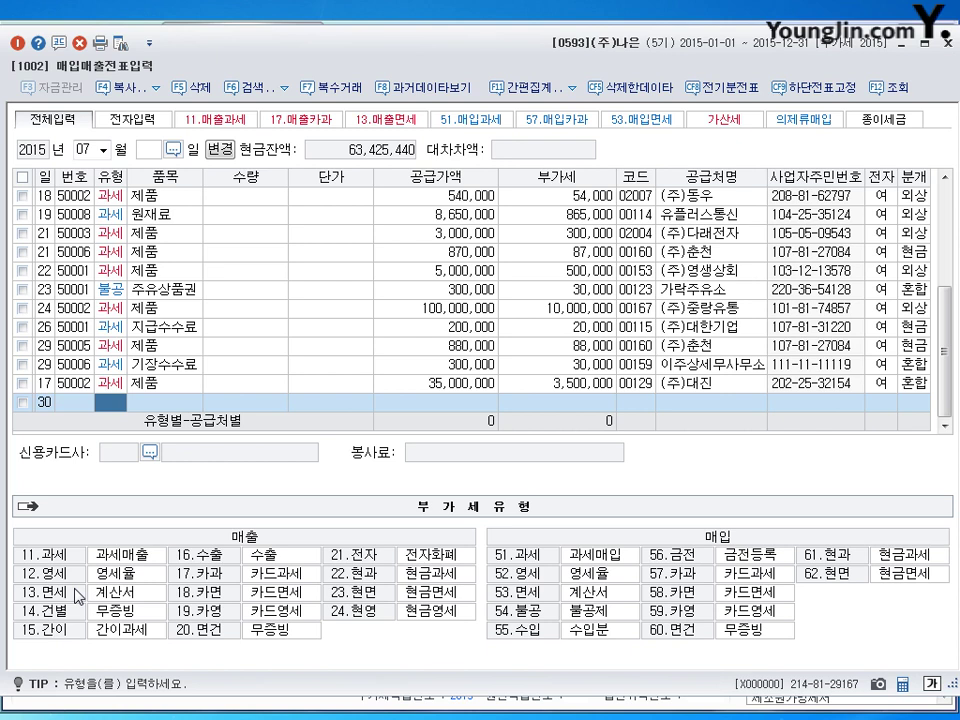
Enter a zero-rated (12 영세) 제품 sale with a 17,250,000 supply amount.
type("12")
key("Return")
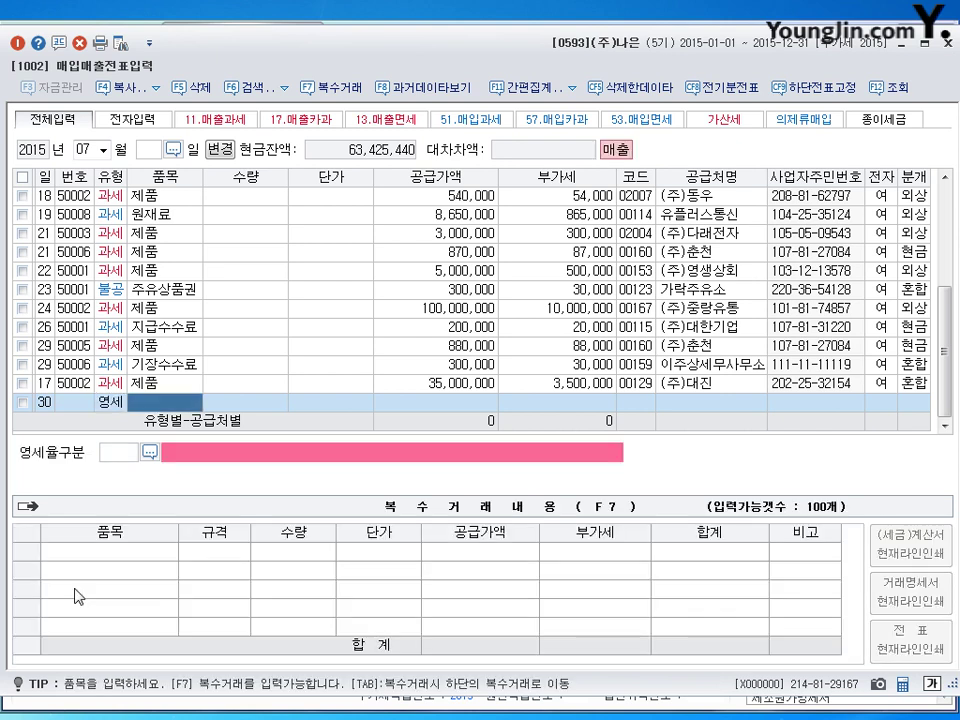
type("제품")
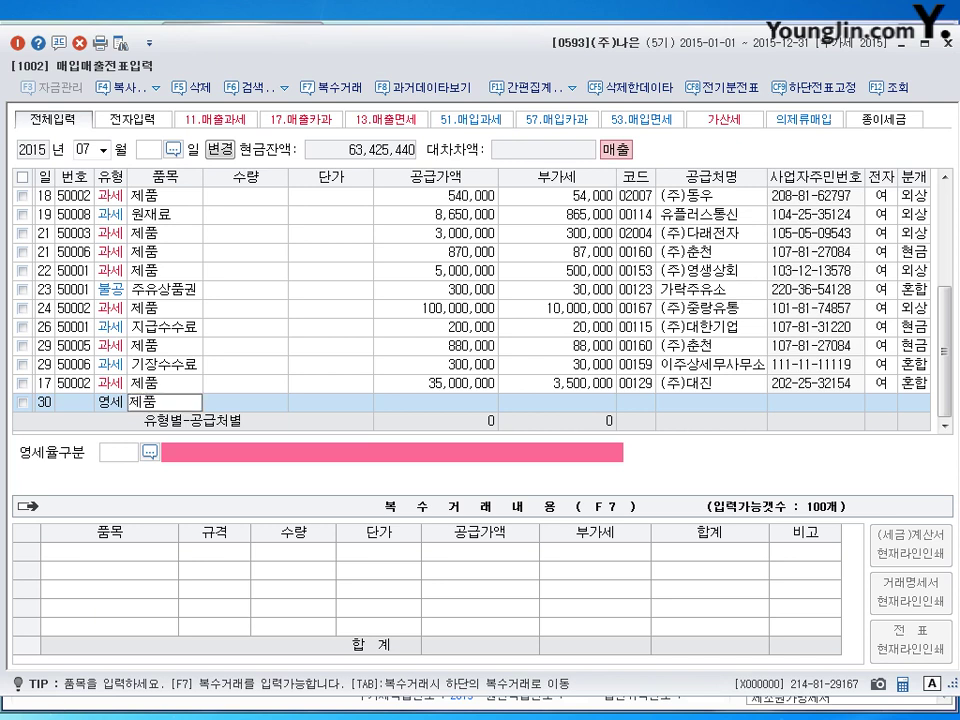
key("Return")
key("Return")
key("Return")
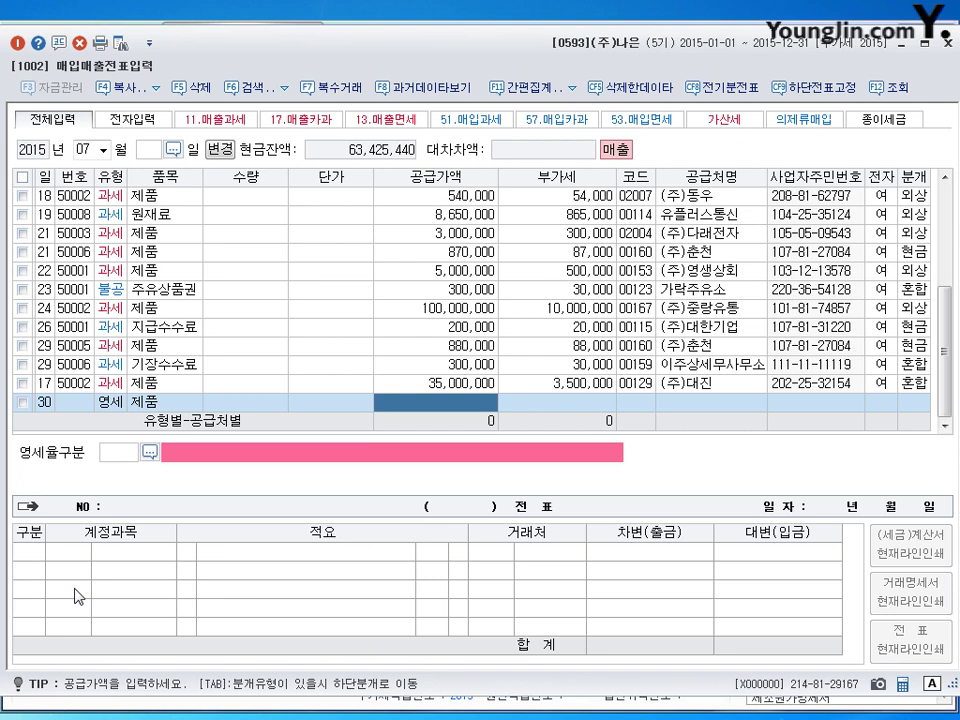
type("17250000")
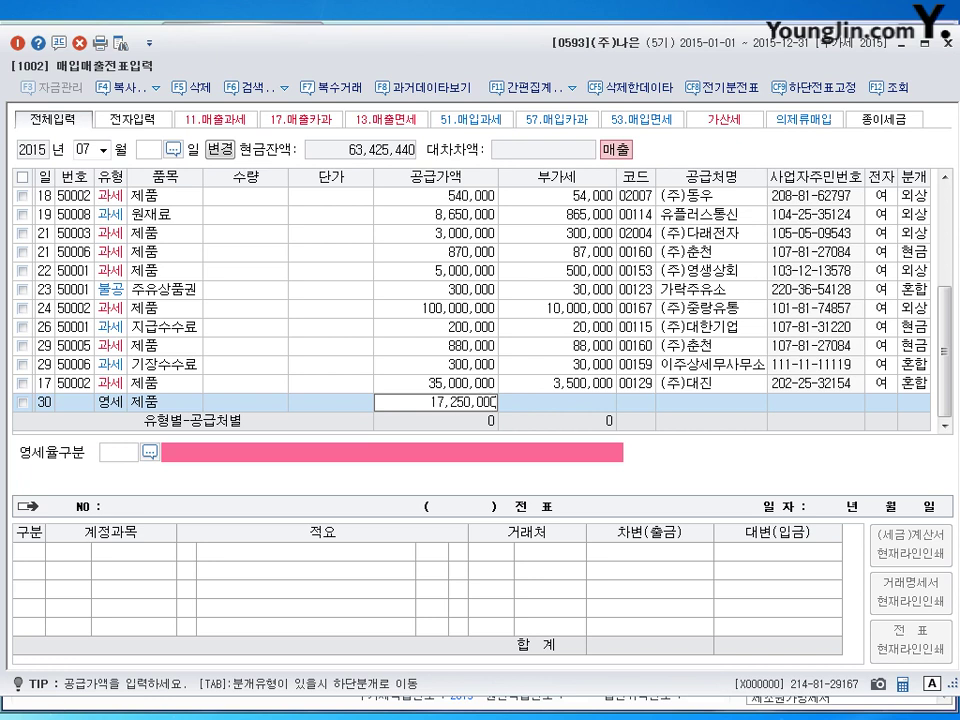
key("Return")
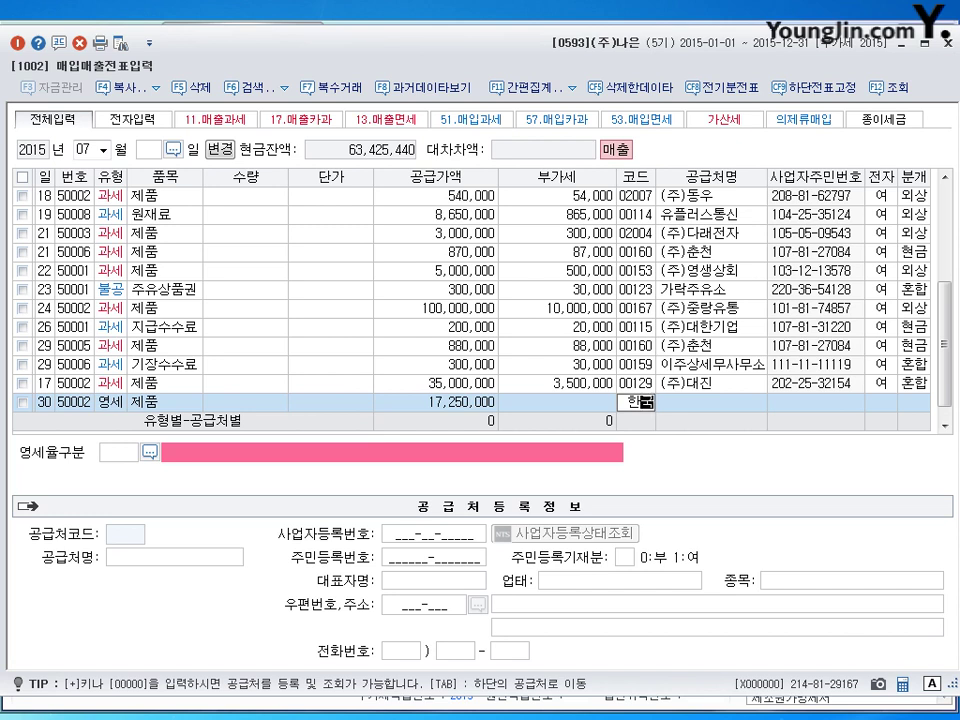
Set customer (주)한국무역, zero-rate category 3 내국신용장, and mixed 혼합 journal.
type("한국")
key("Return")
key("Return")
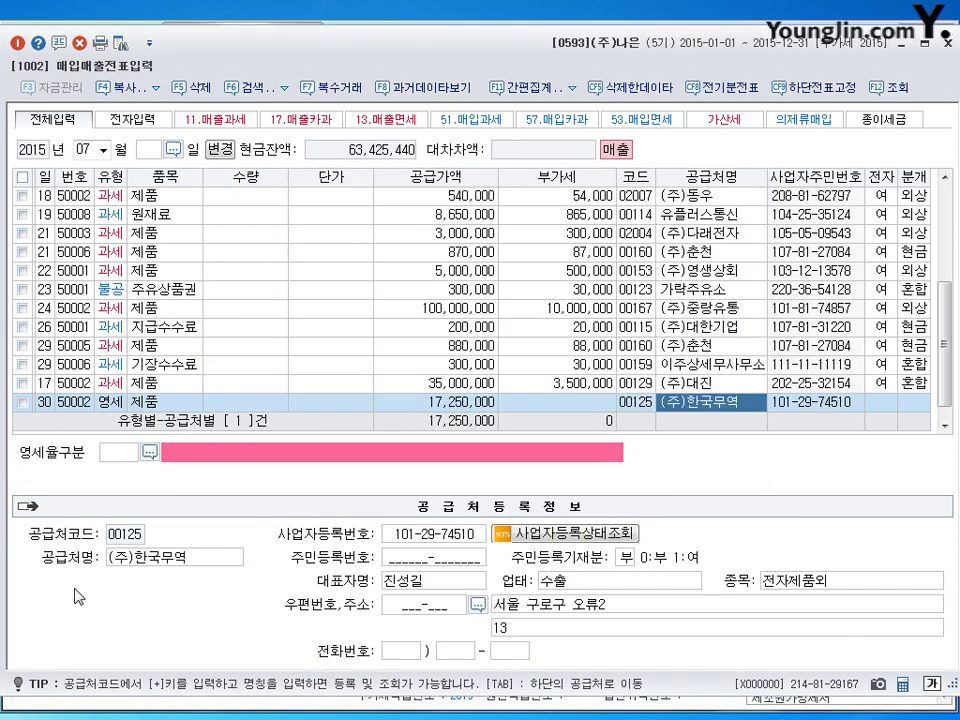
key("Return")
key("Return")
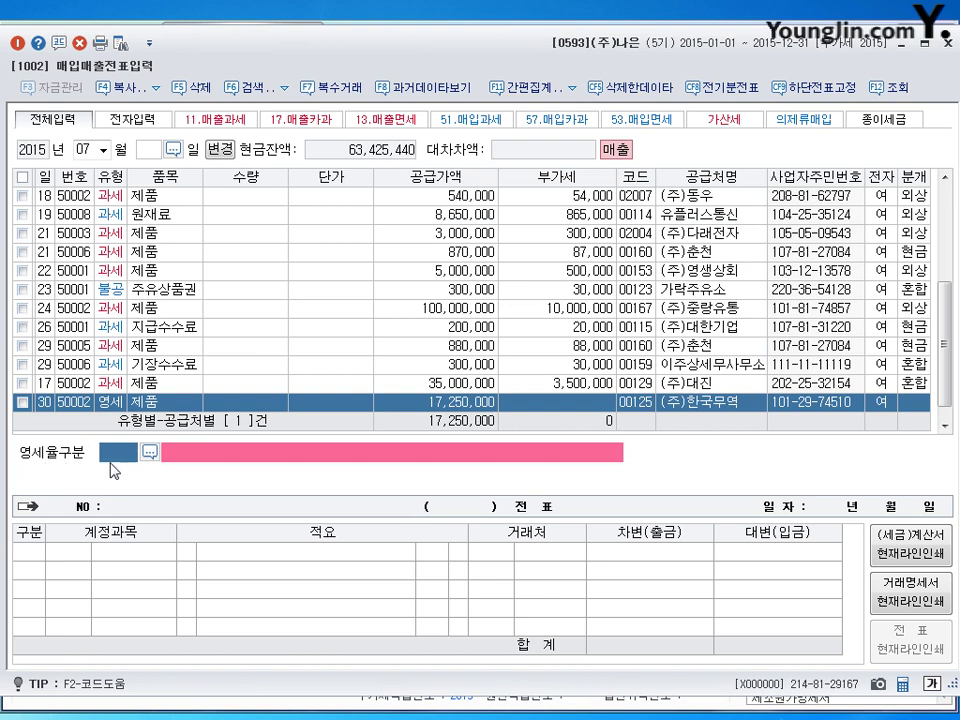
type("3")
key("Return")
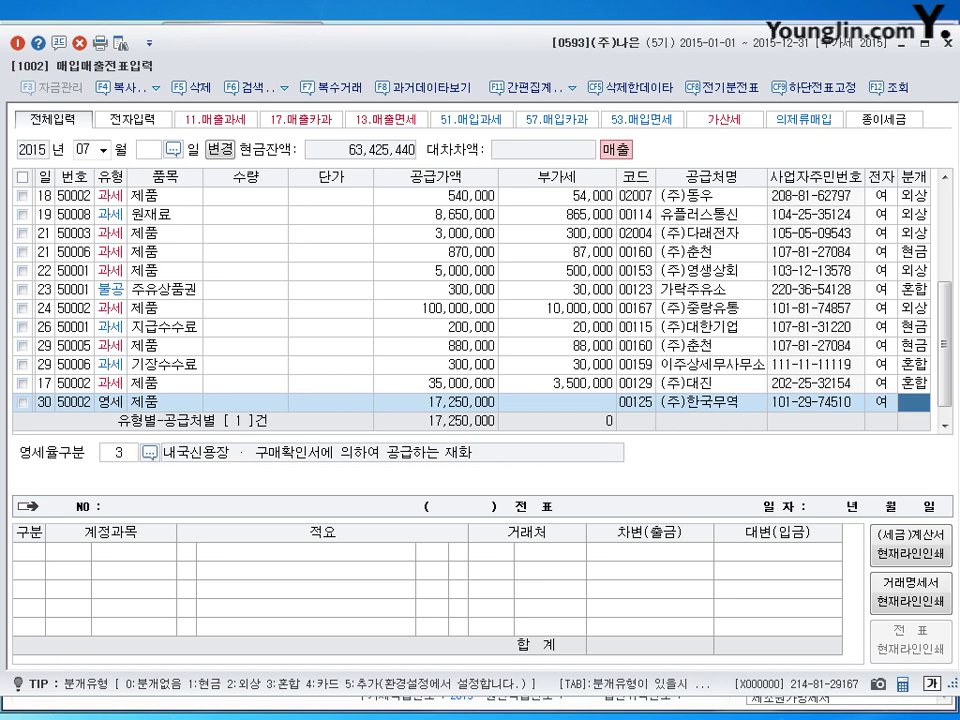
type("3")
key("Return")
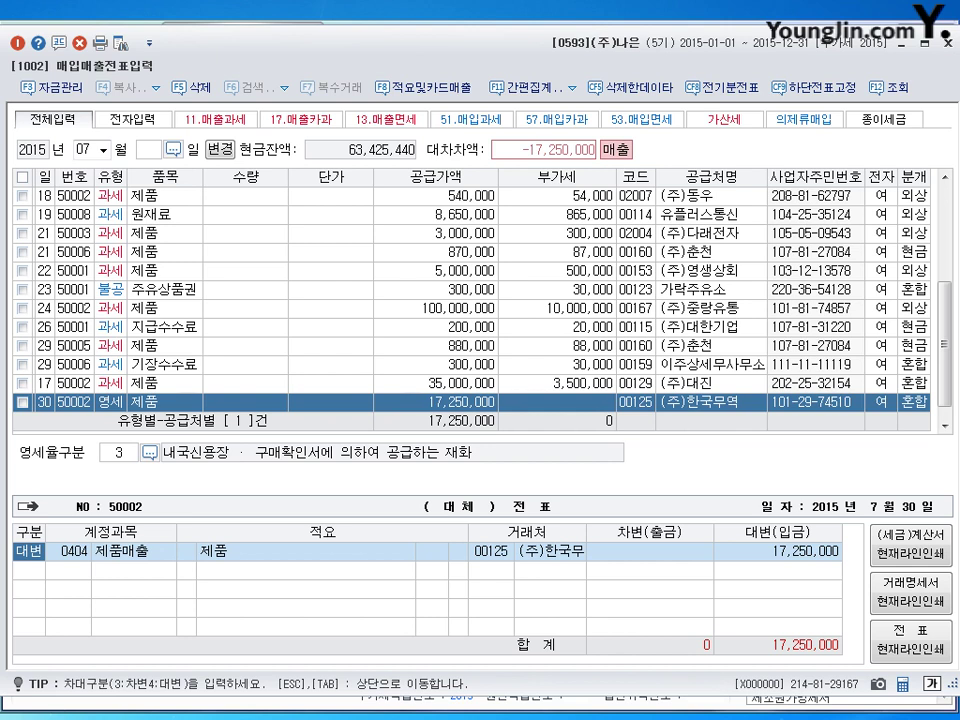
Add a 현금 (0101) debit line of 6,000,000.
key("Return")
key("Return")
key("Return")
key("Return")
key("Return")
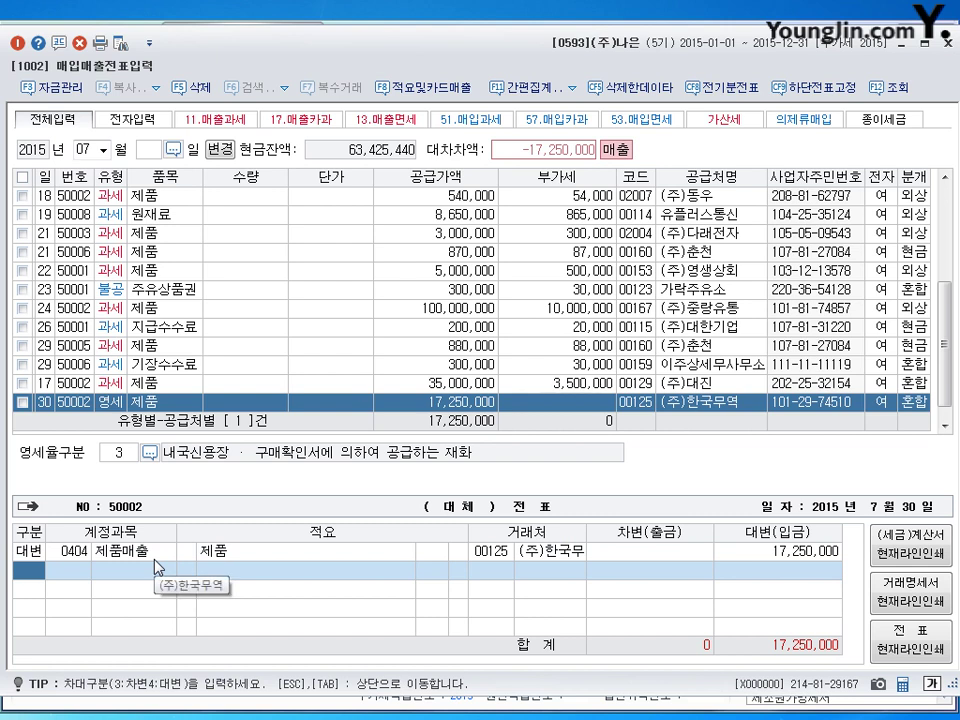
type("3")
key("Return")
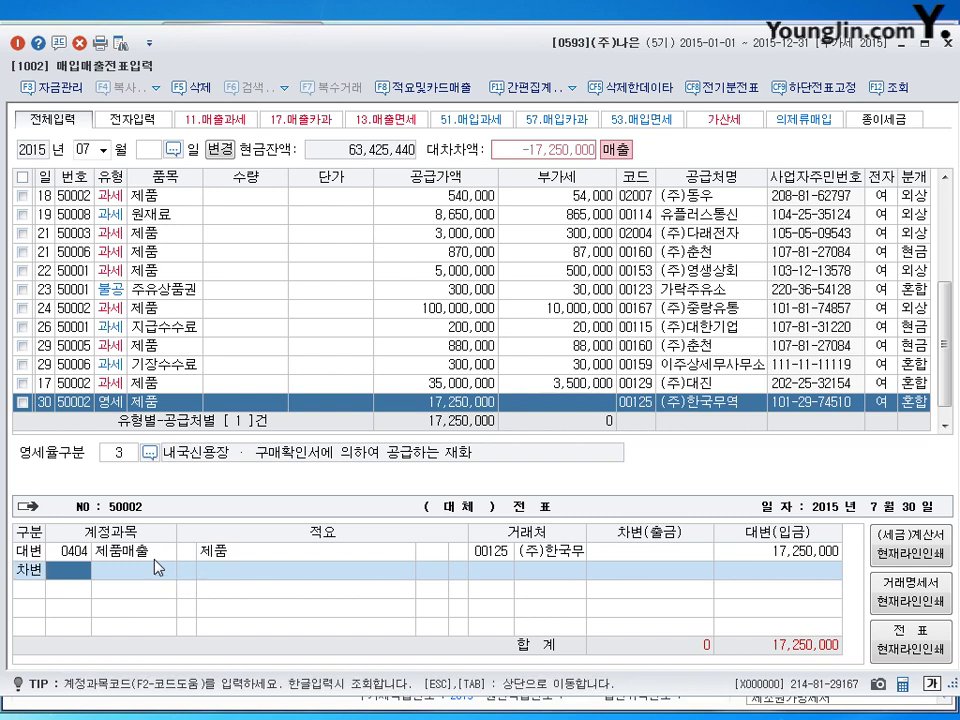
type("101")
key("Return")
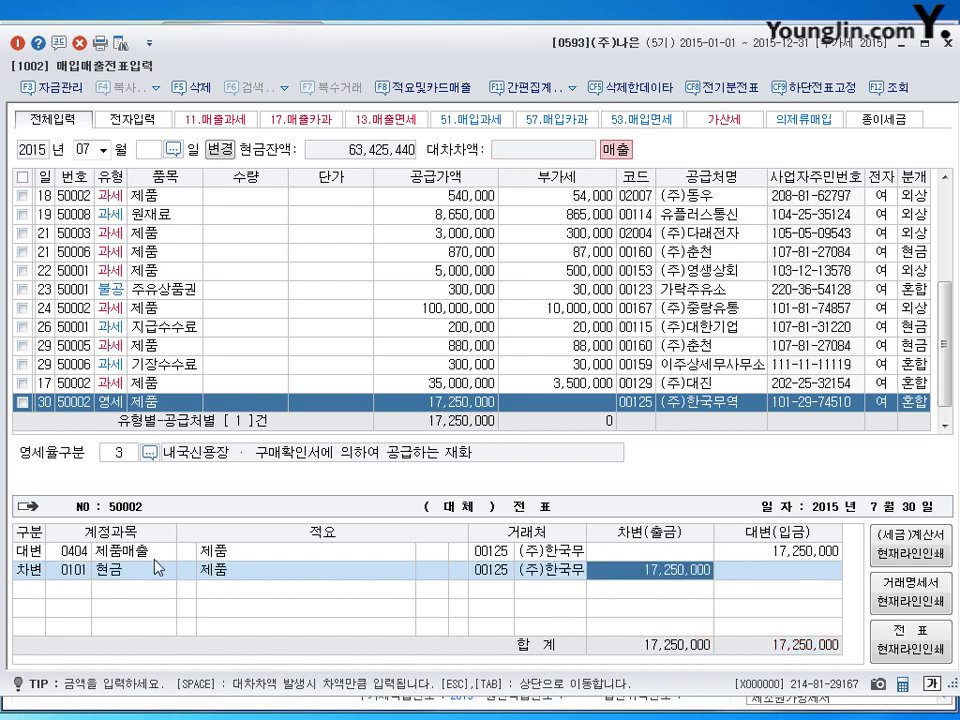
type("6")
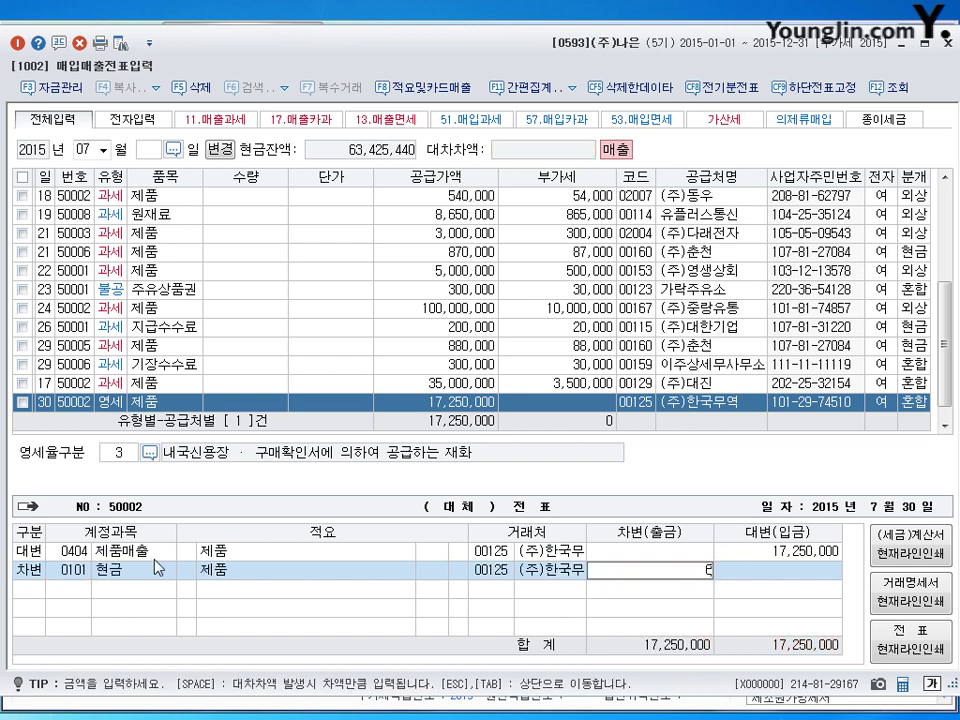
type(",000,000")
key("Return")
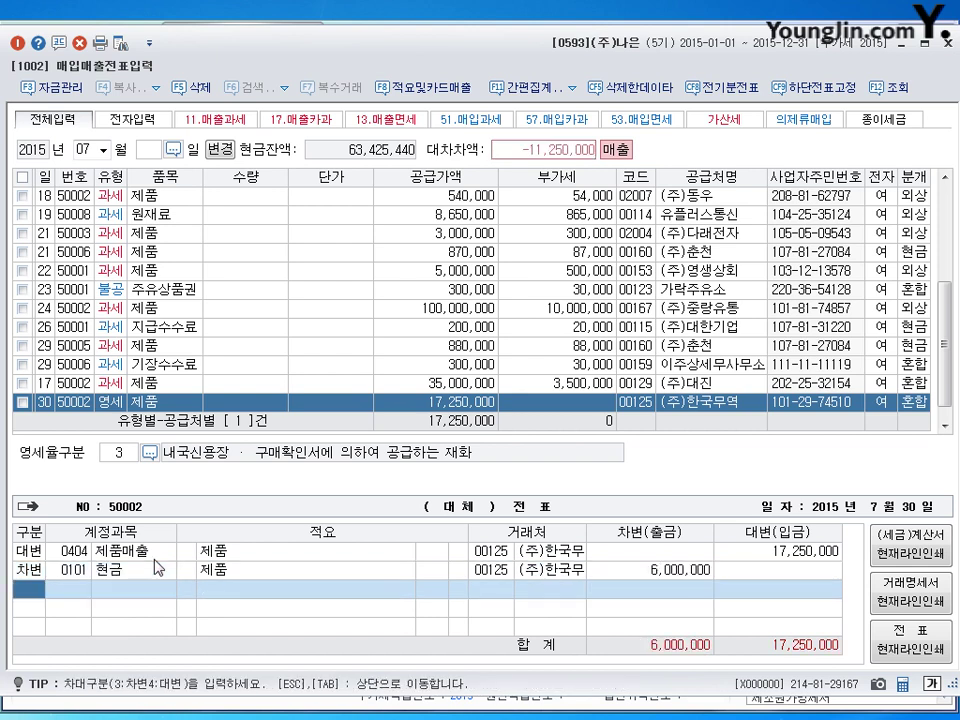
Add a 받을어음 11,250,000 debit from (주)진서 and finish the entry.
type("3")
key("Return")
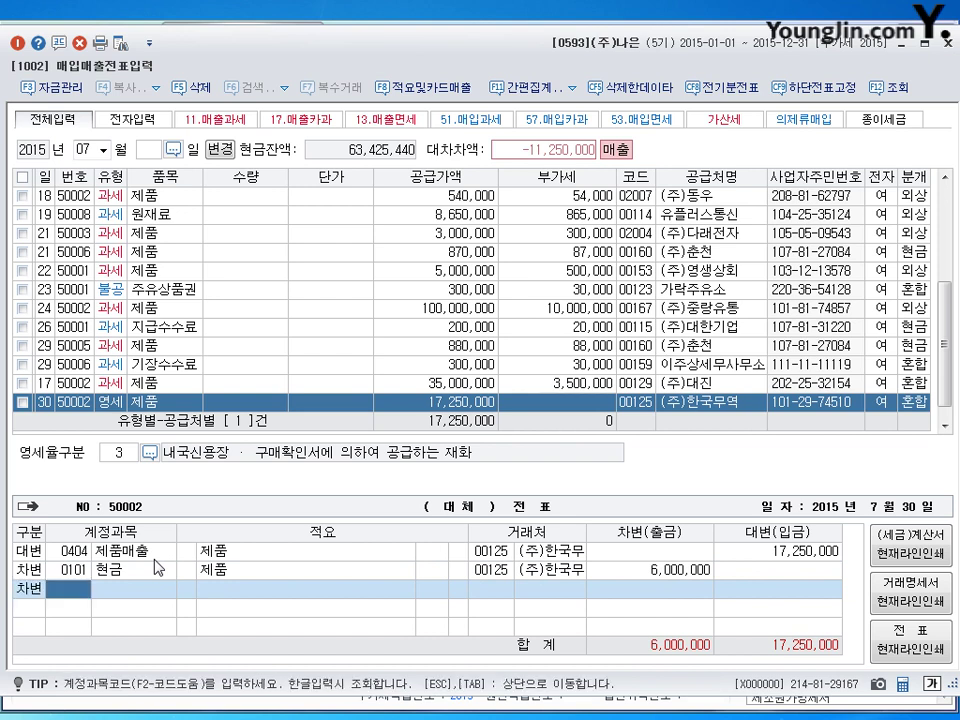
type("110")
key("Return")
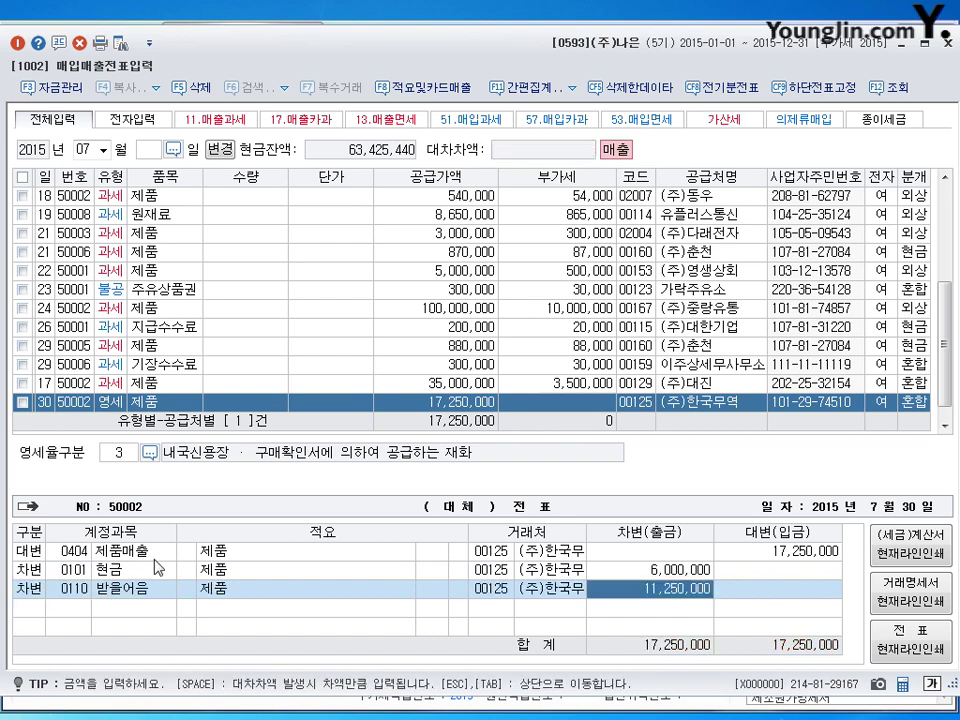
key("Left")
key("Left")
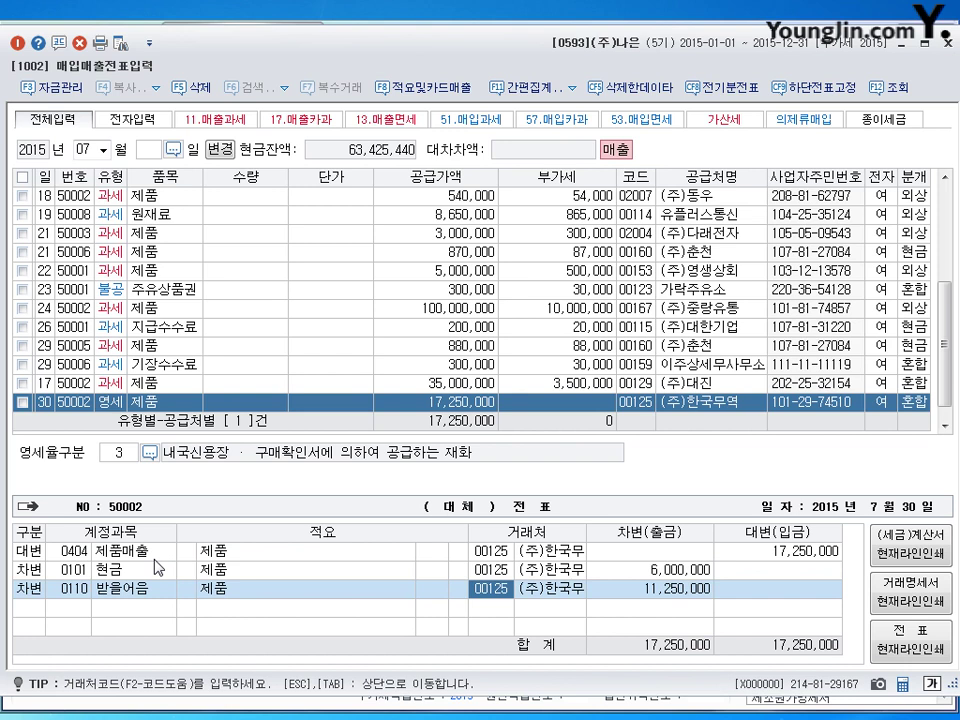
type("진서")
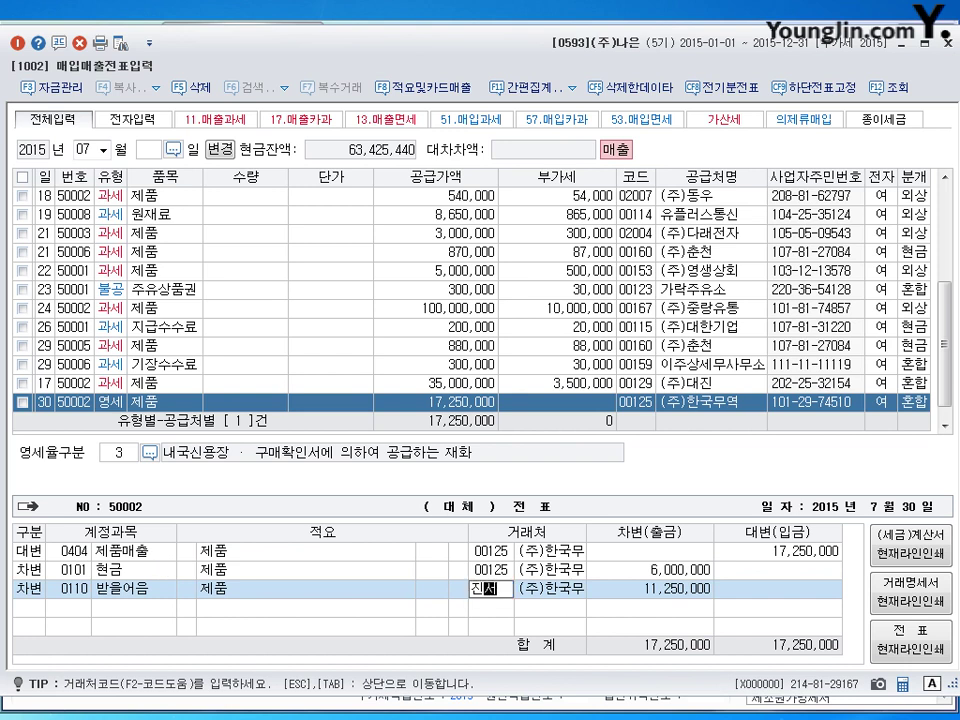
key("Return")
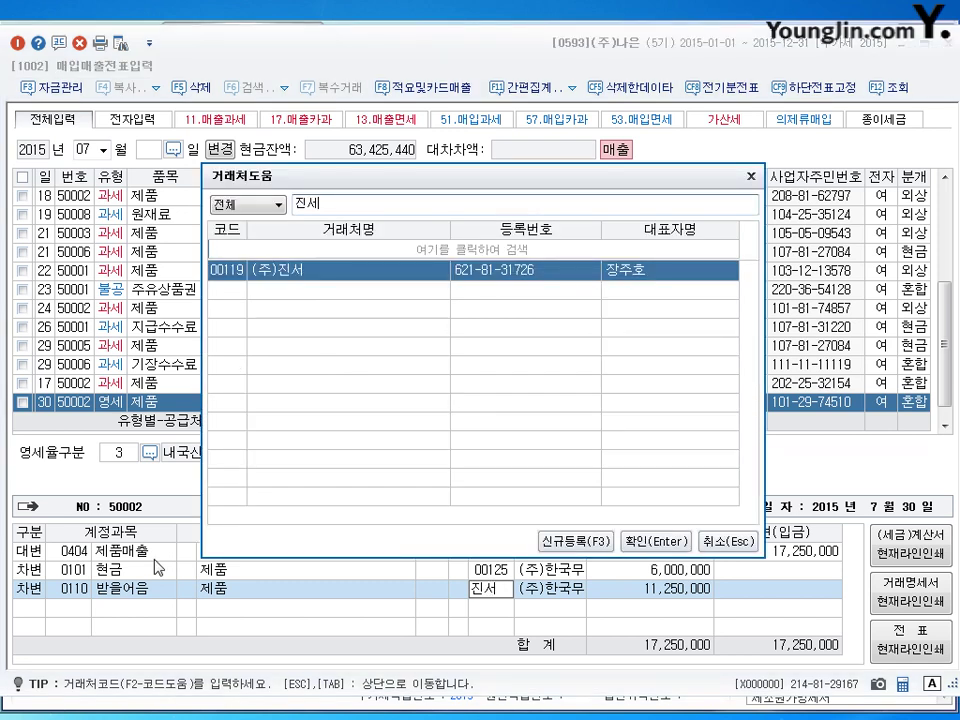
key("Return")
key("Return")
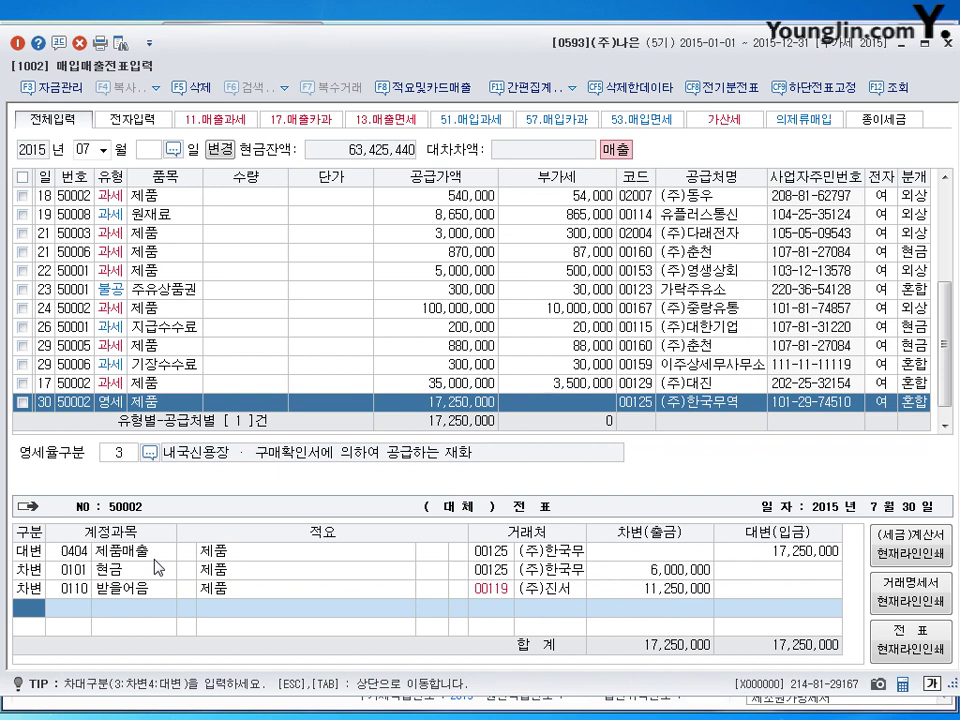
key("Escape")
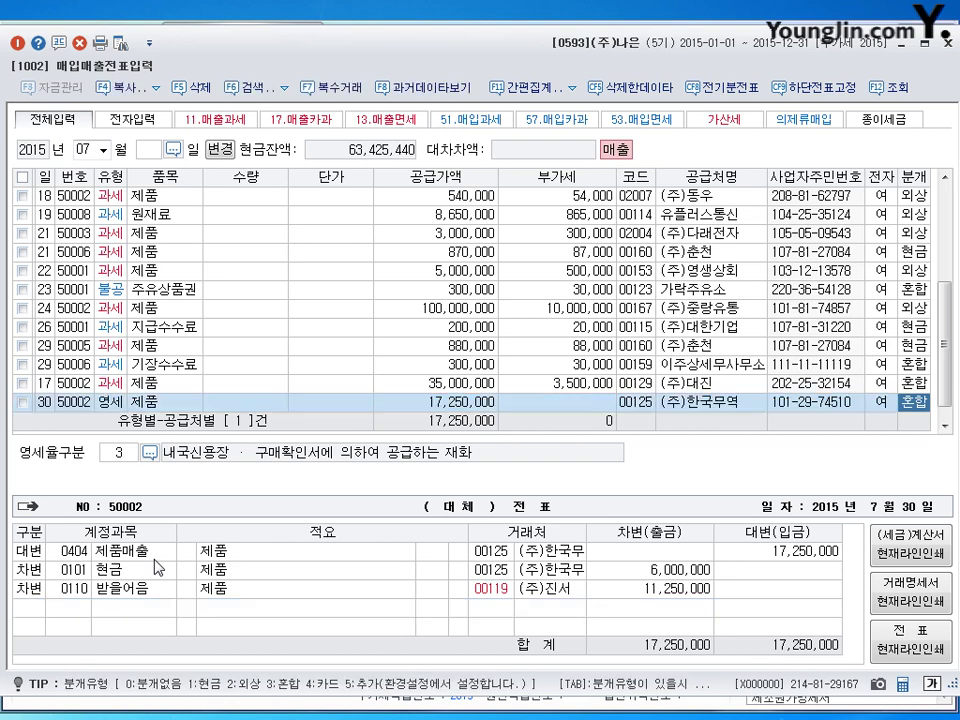
key("Escape")
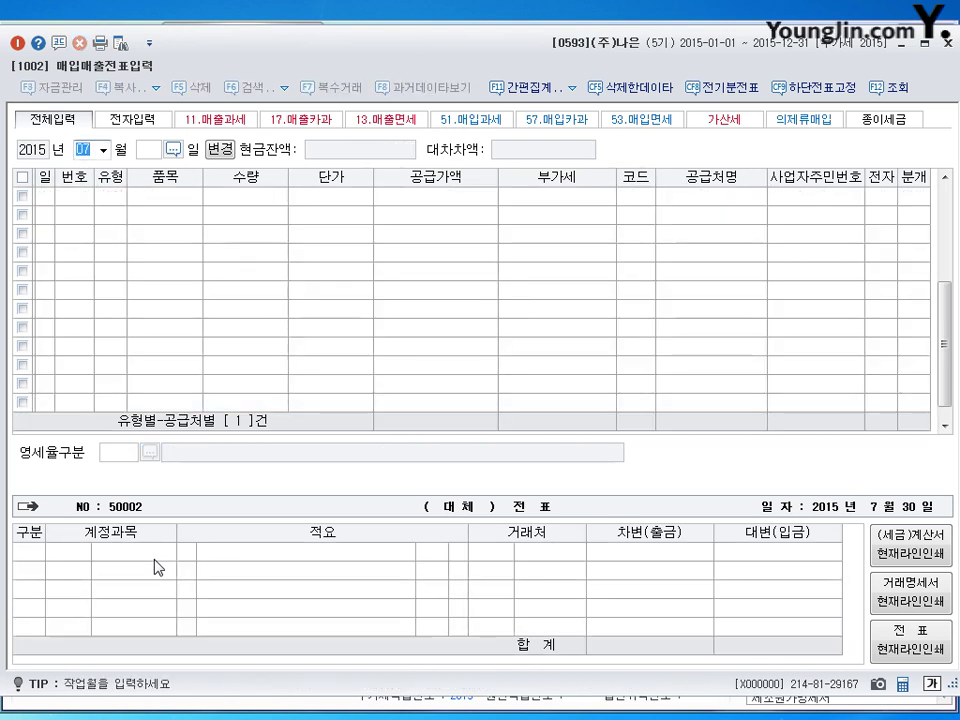
Open October's purchase-sales list and begin a new row dated the 18th.
type("10")
key("Return")
key("Return")
type("18")
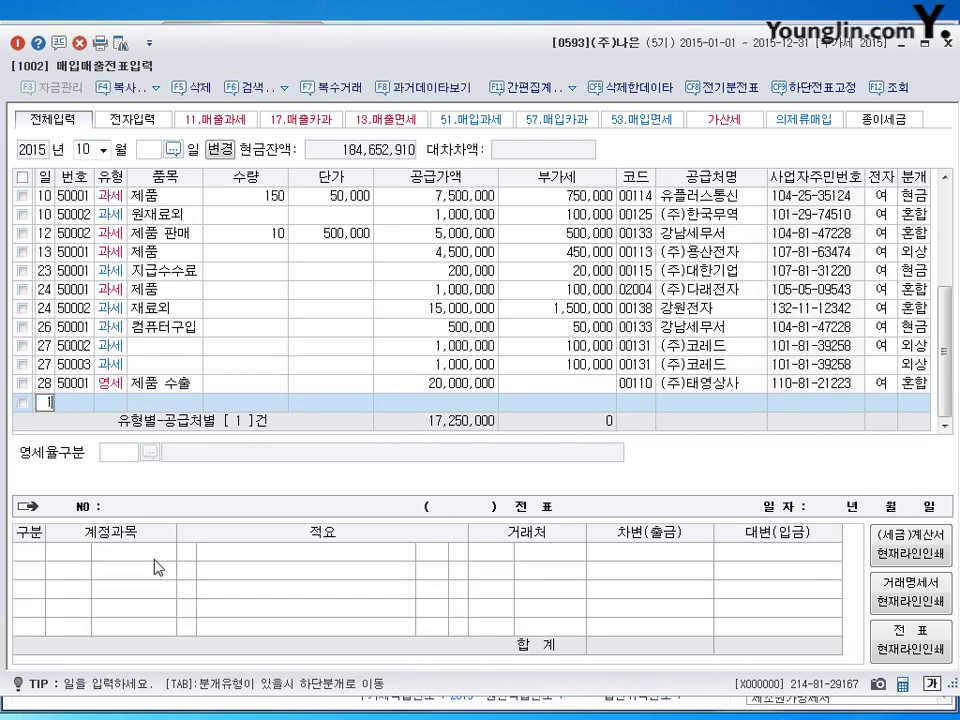
key("Return")
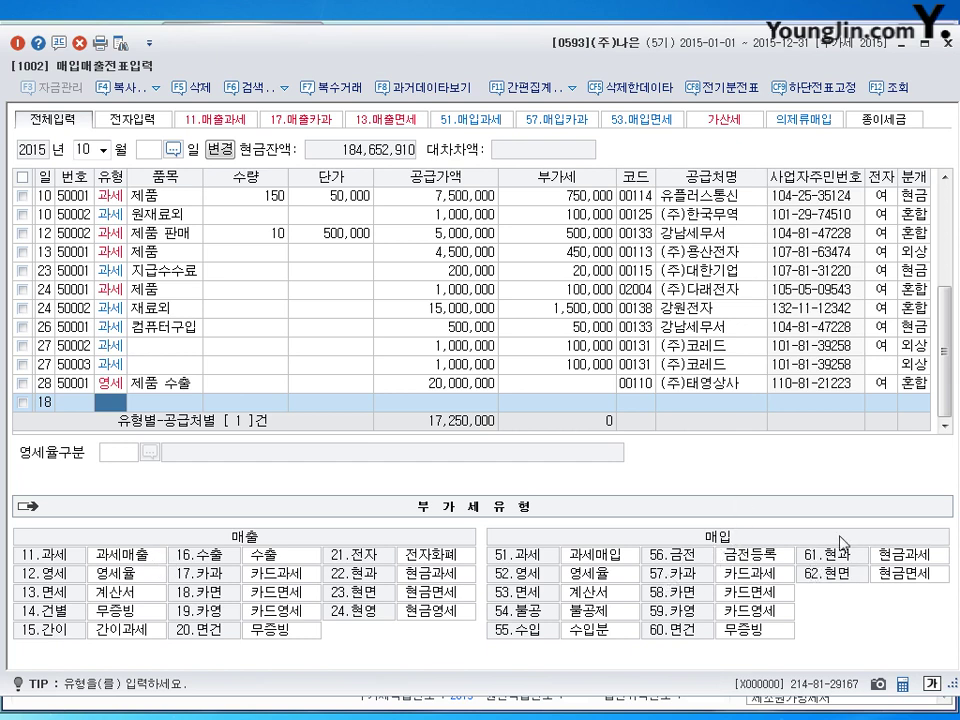
Enter a type 61 cash-receipt purchase of 경유, 77,000 total, from 가락주유소.
type("61")
key("Return")
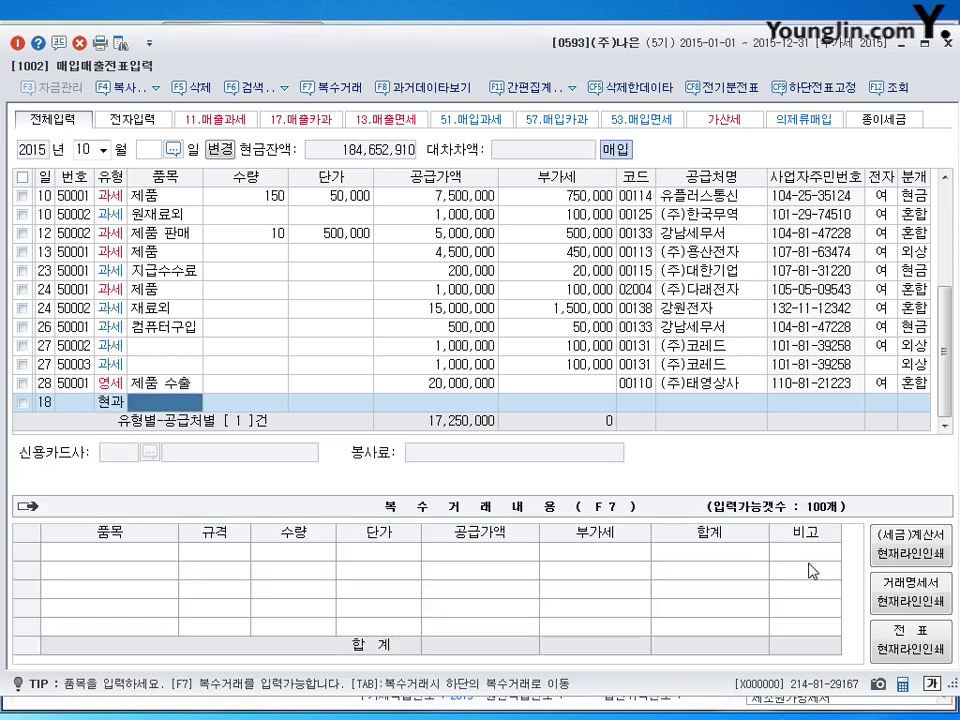
type("경유")
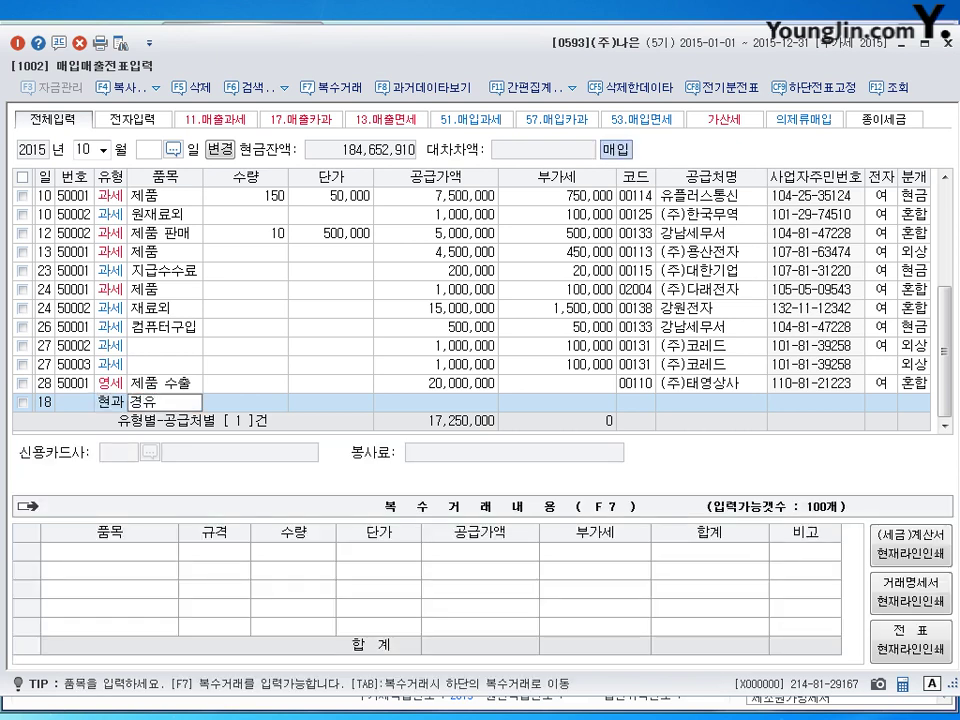
key("Return")
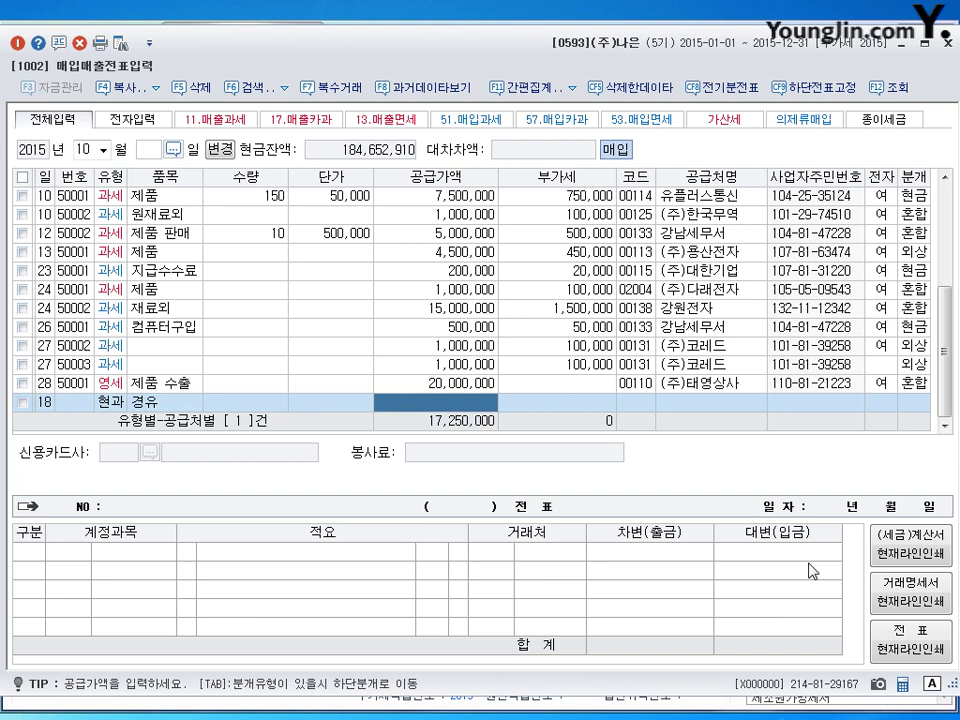
type("770000")
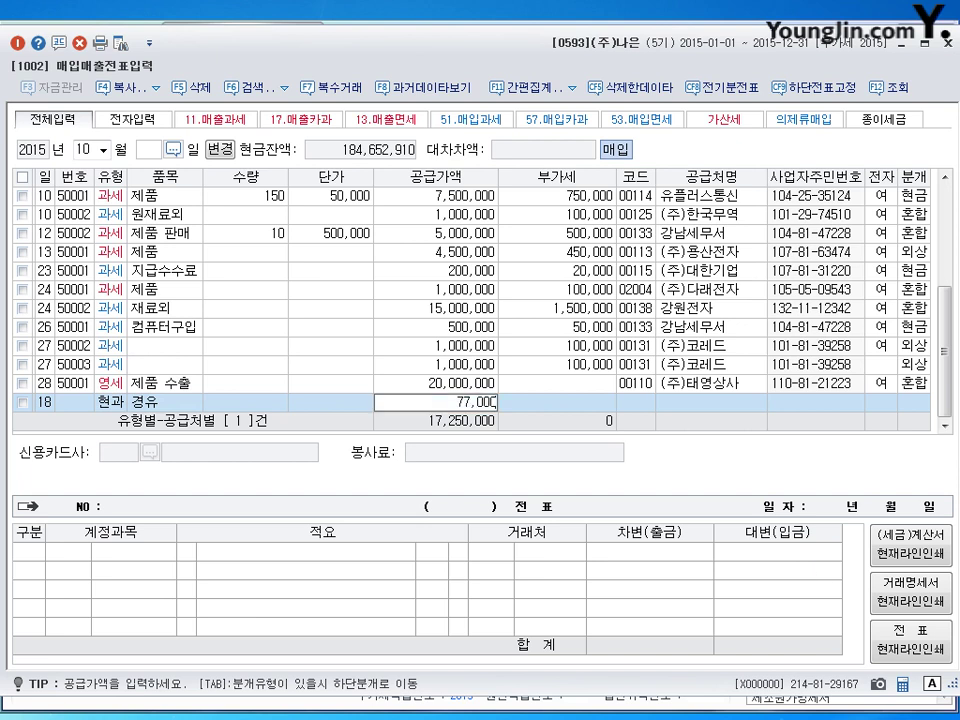
key("Return")
key("Return")
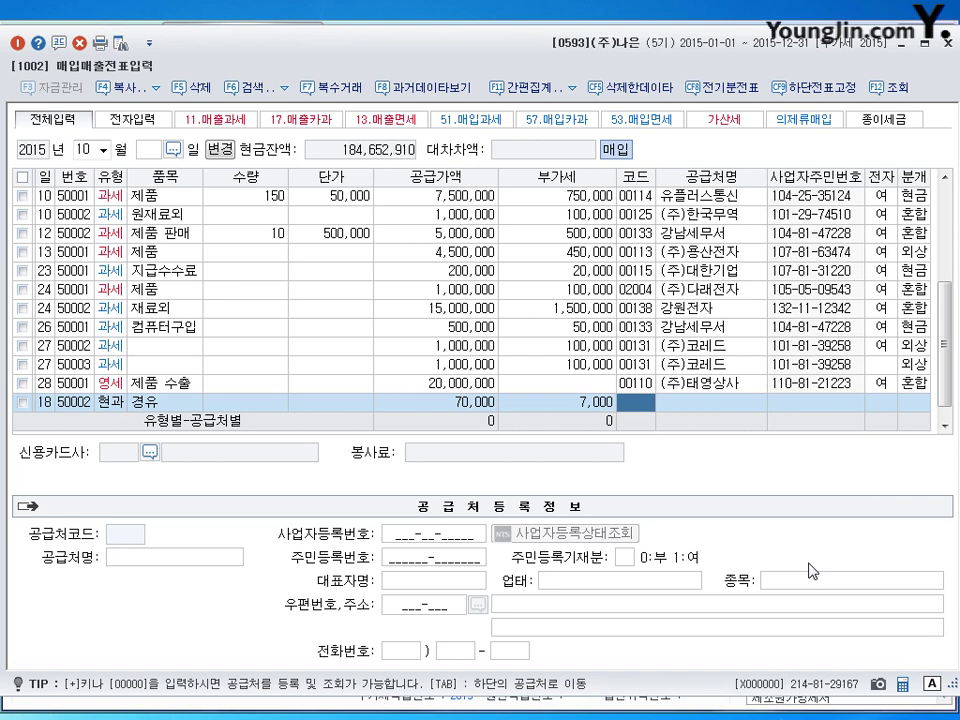
type("가락")
key("Return")
key("Return")
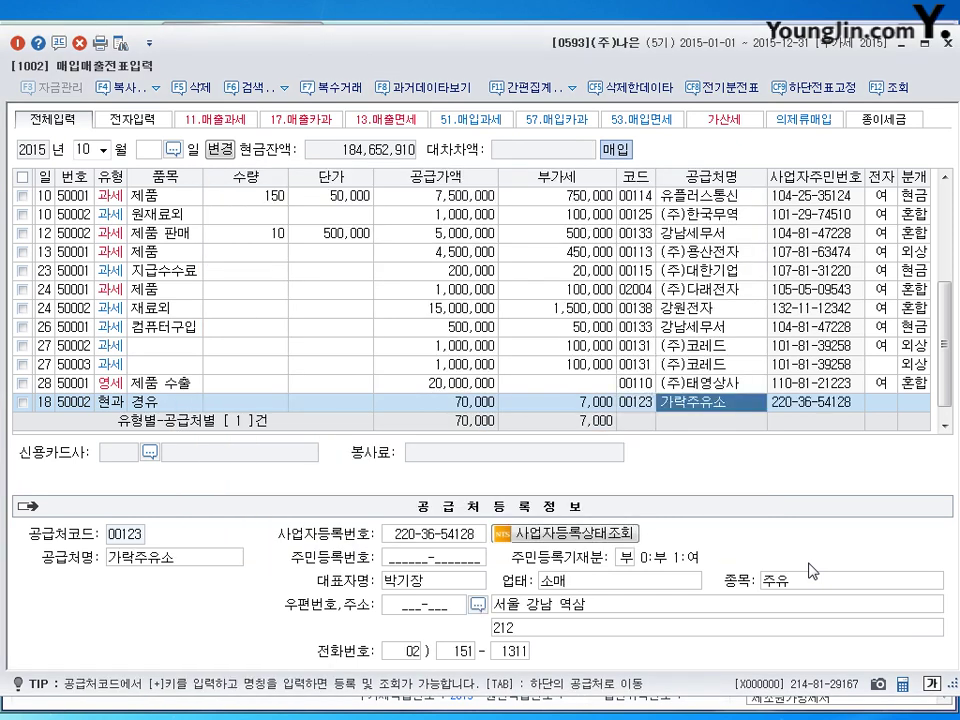
key("Return")
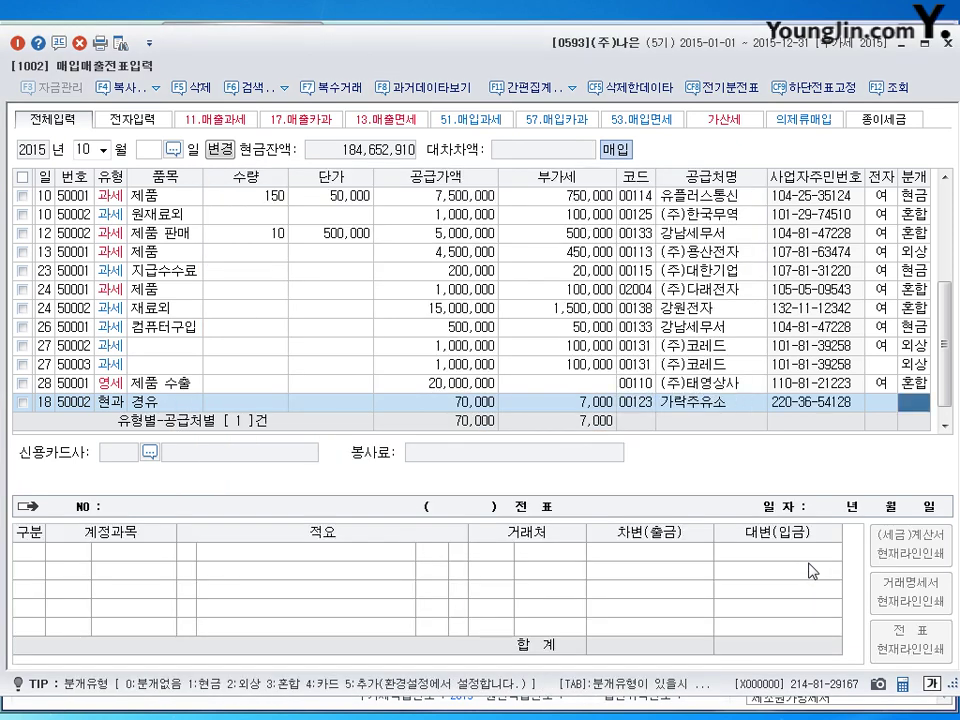
Save the fuel voucher as a cash journal charged to 0522 차량유지비.
type("1")
key("Return")
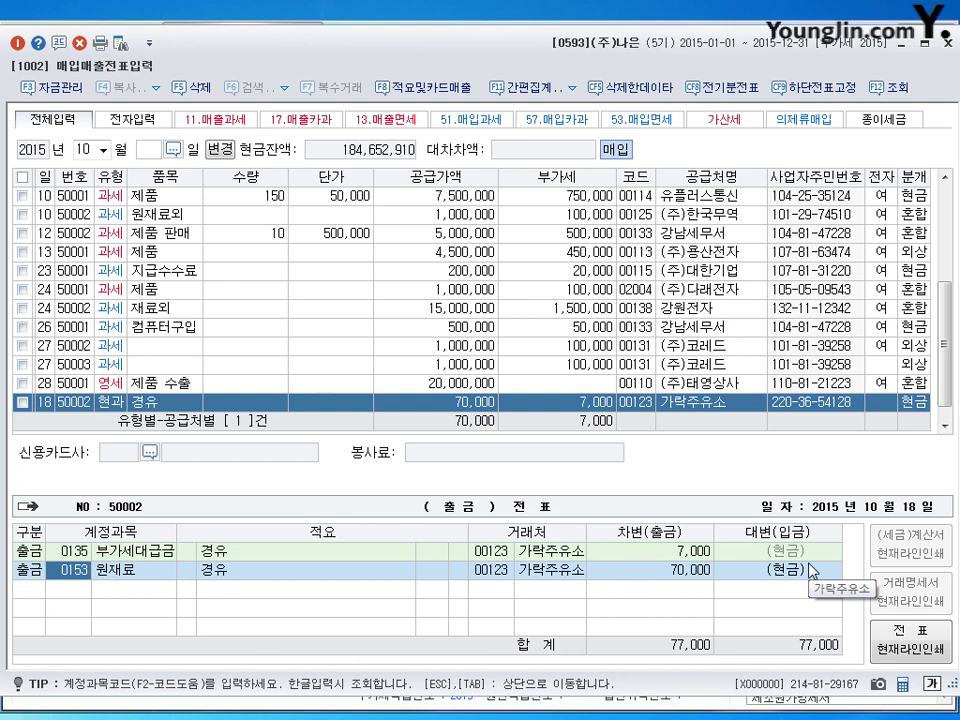
type("0522")
key("Return")
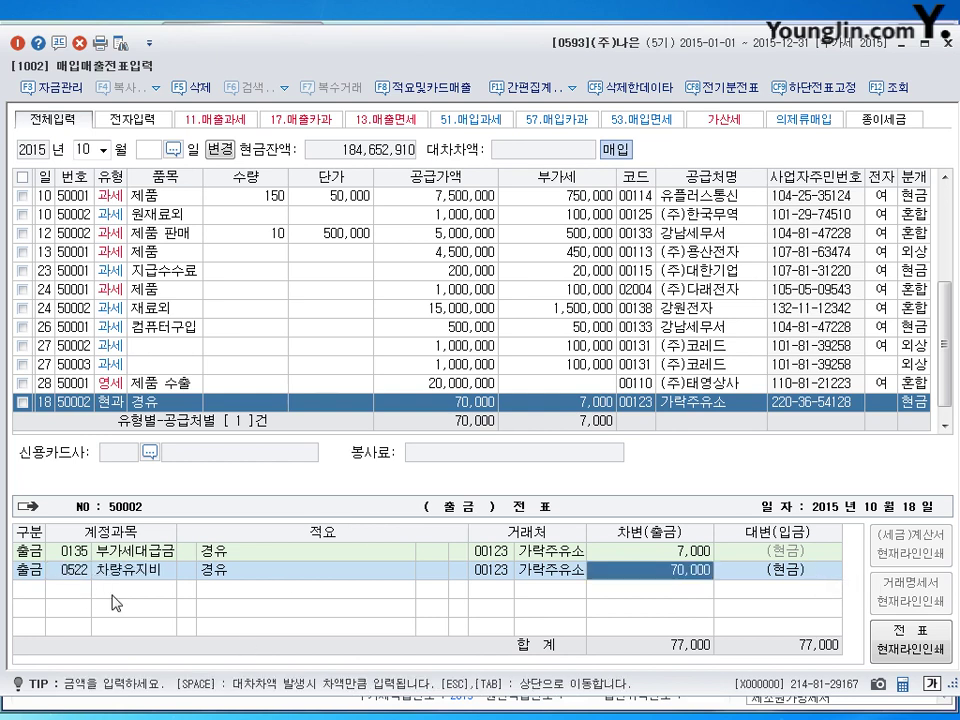
key("Return")
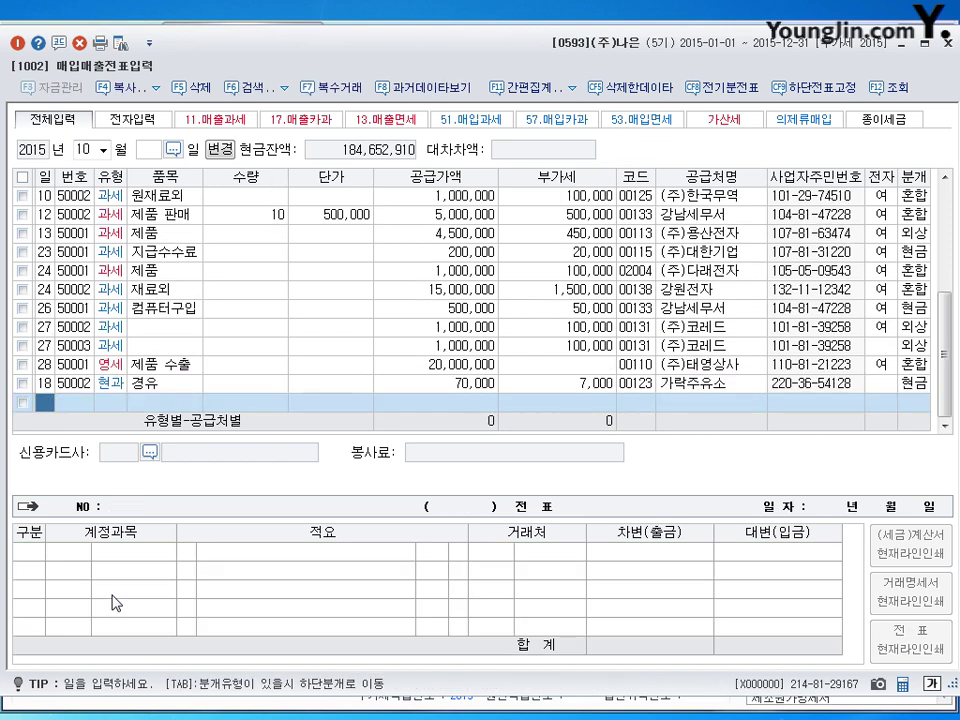
Leave the October entries and answer 아니오 to reviewing suspected duplicate vouchers.
key("Escape")
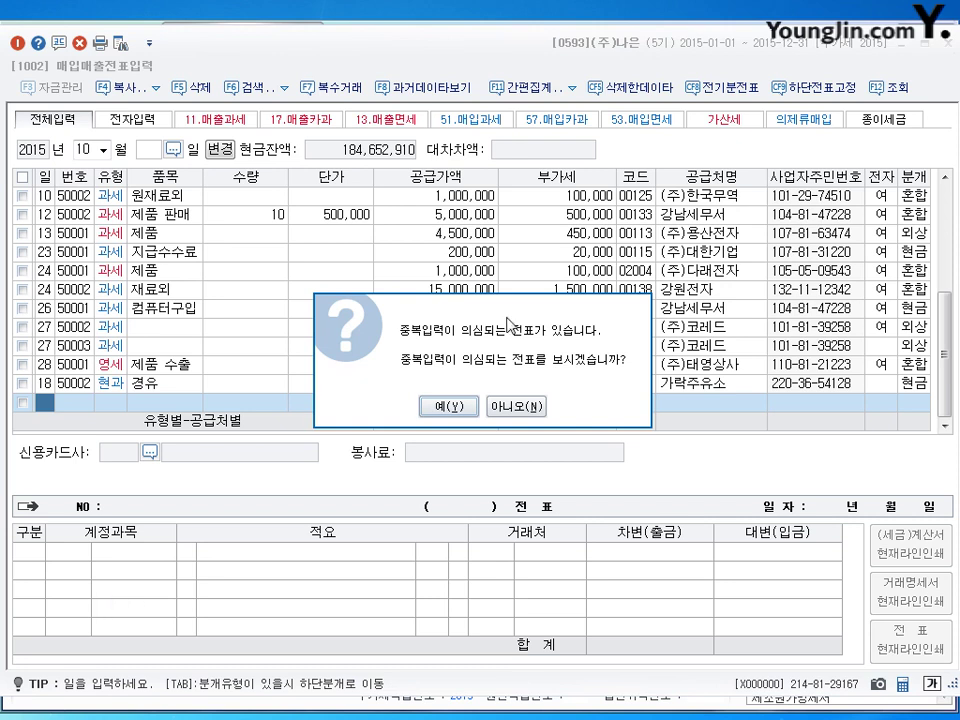
left_click_drag(511, 320, 440, 265)
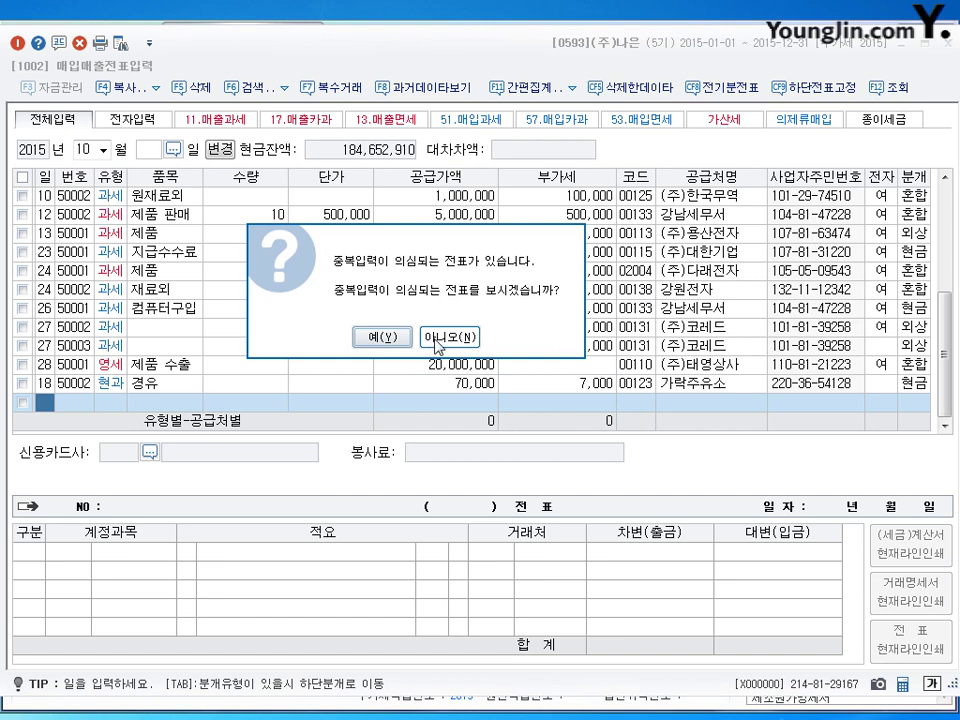
left_click(435, 340)
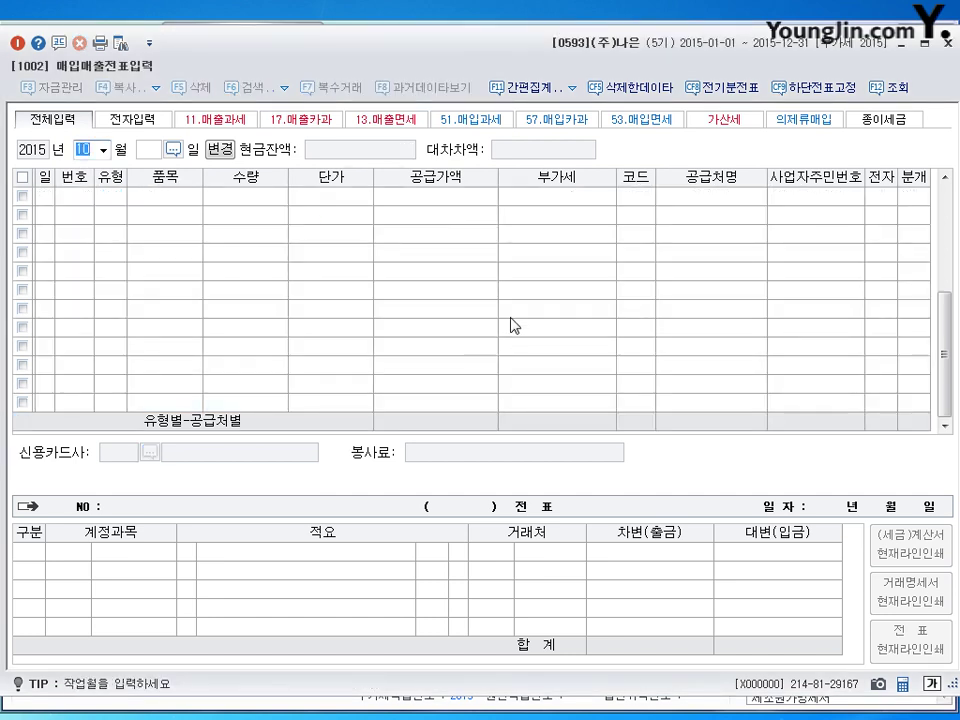
Load the purchase-sales entries for month 11 (November).
type("11")
key("Return")
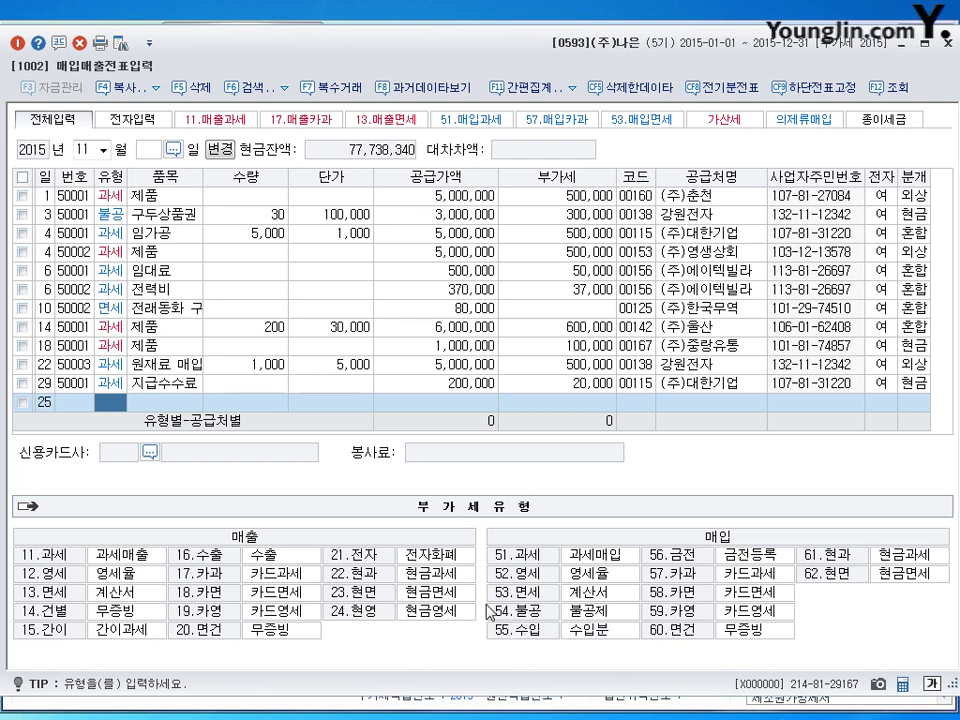
Enter a type 54 불공 수수료 purchase of 1,600,000 from 광양컨설팅 with 전자 set to 1.
type("54")
key("Return")
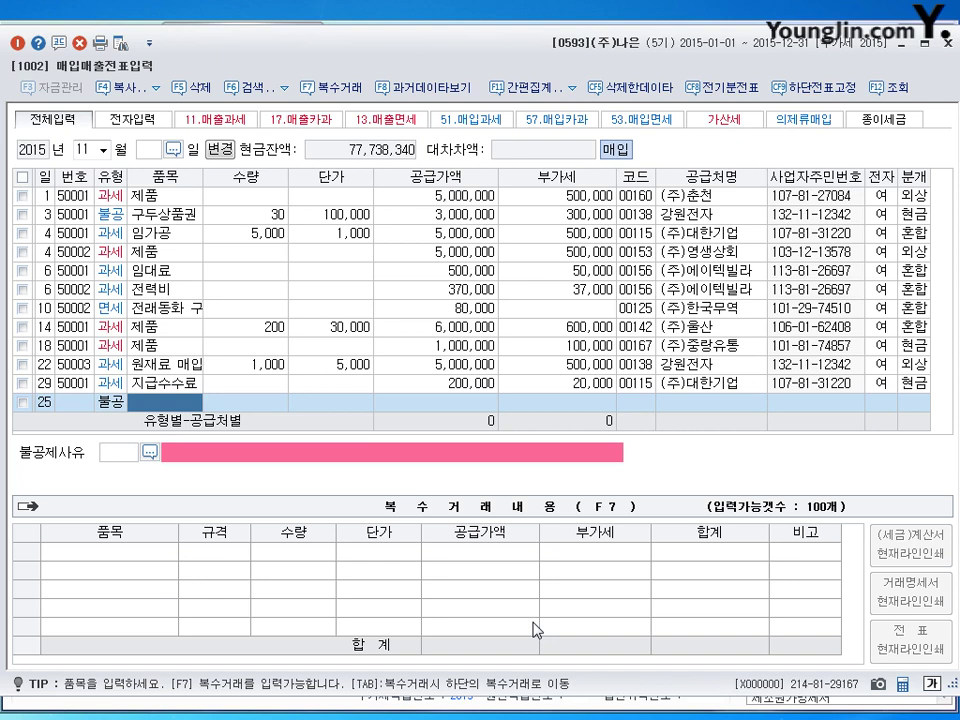
type("수수료")
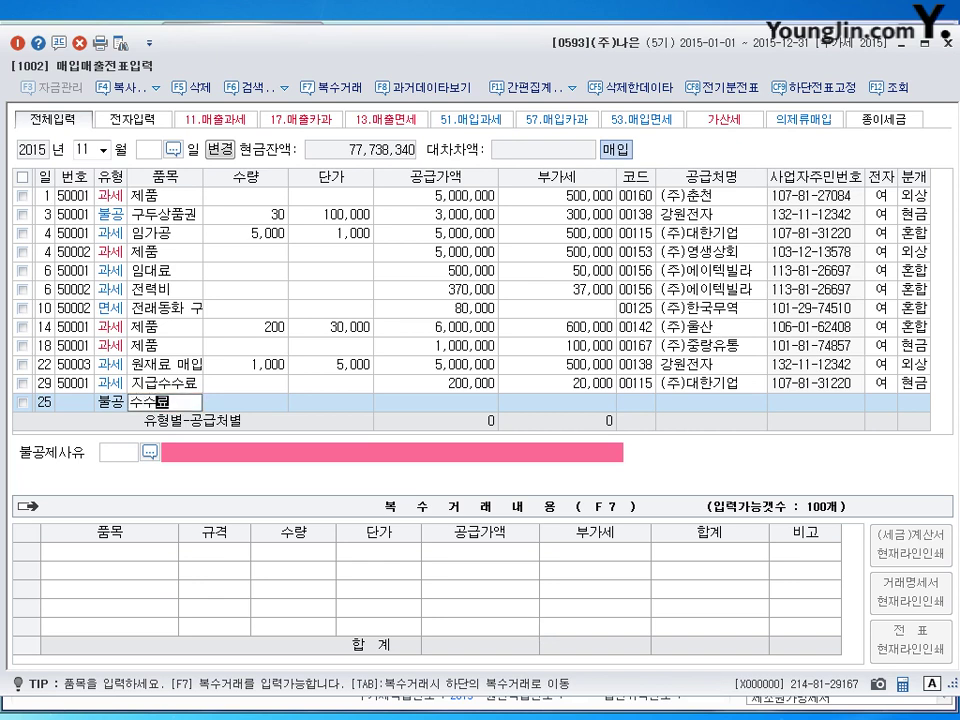
key("Return")
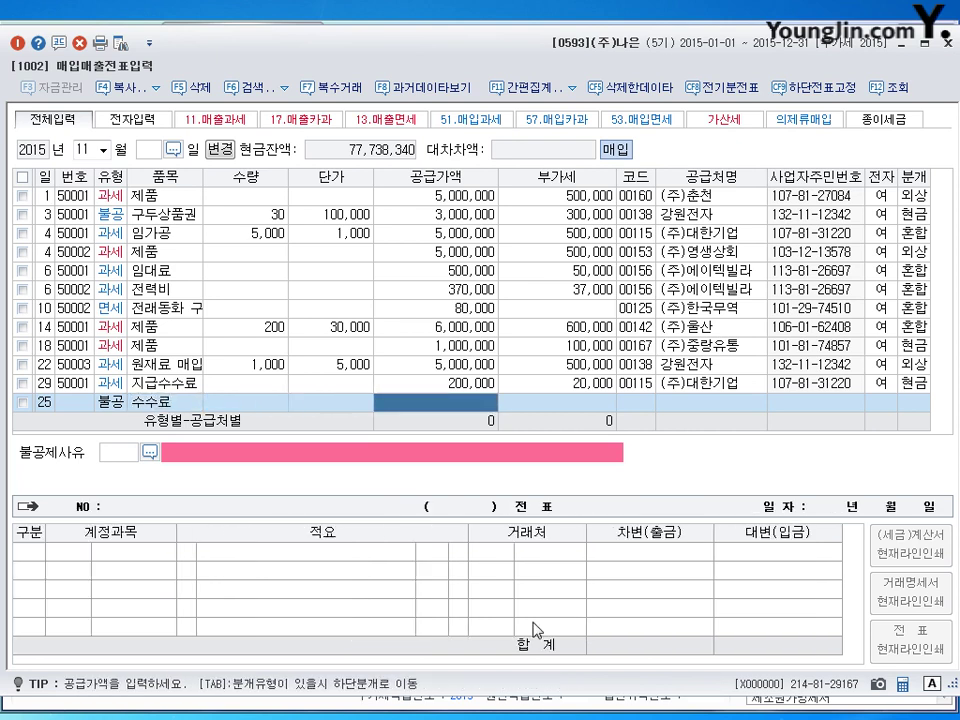
type("1")
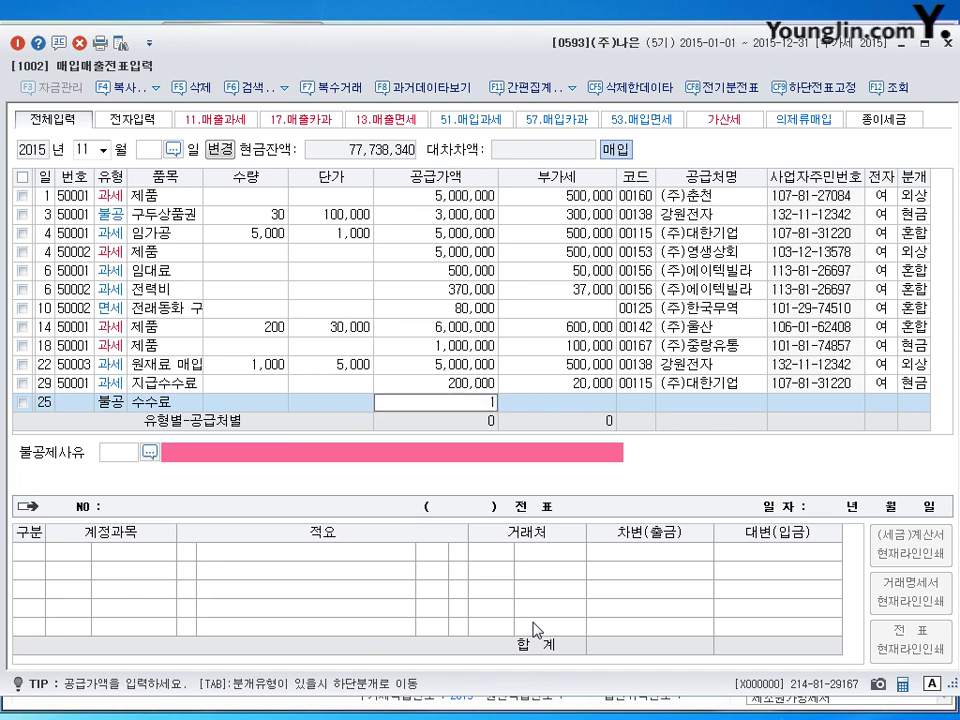
type(",600,000")
key("Return")
key("Return")
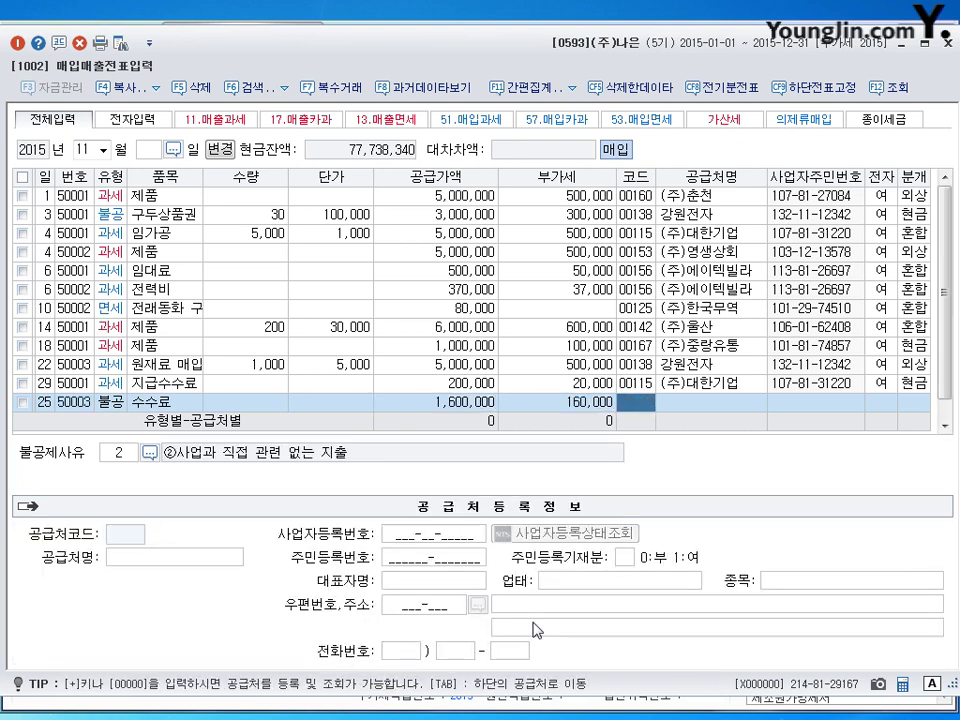
type("광양")
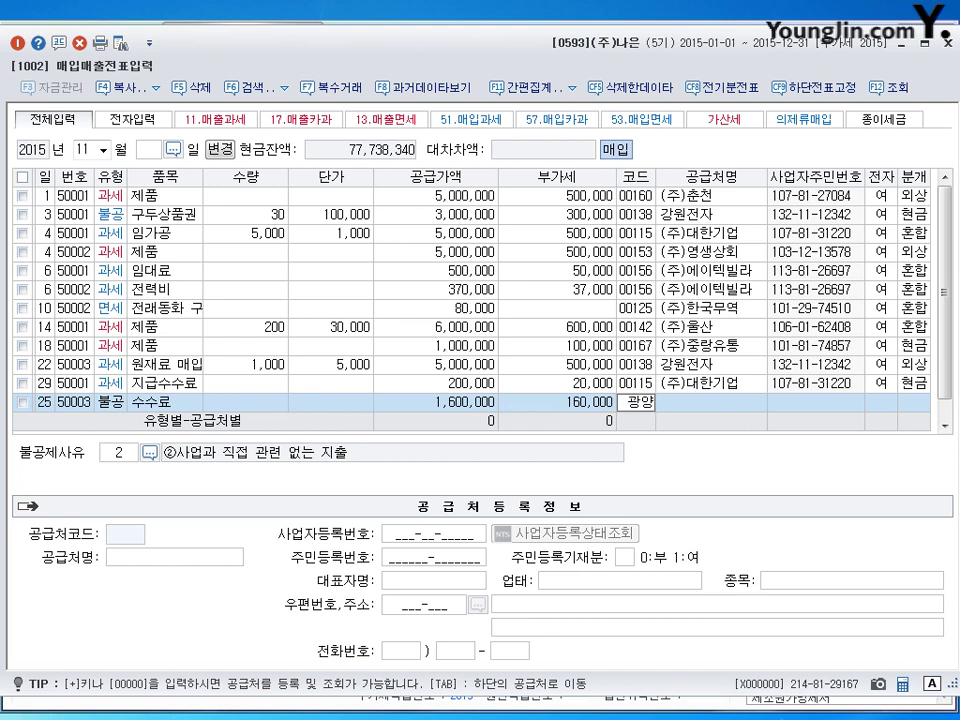
key("Return")
key("Return")
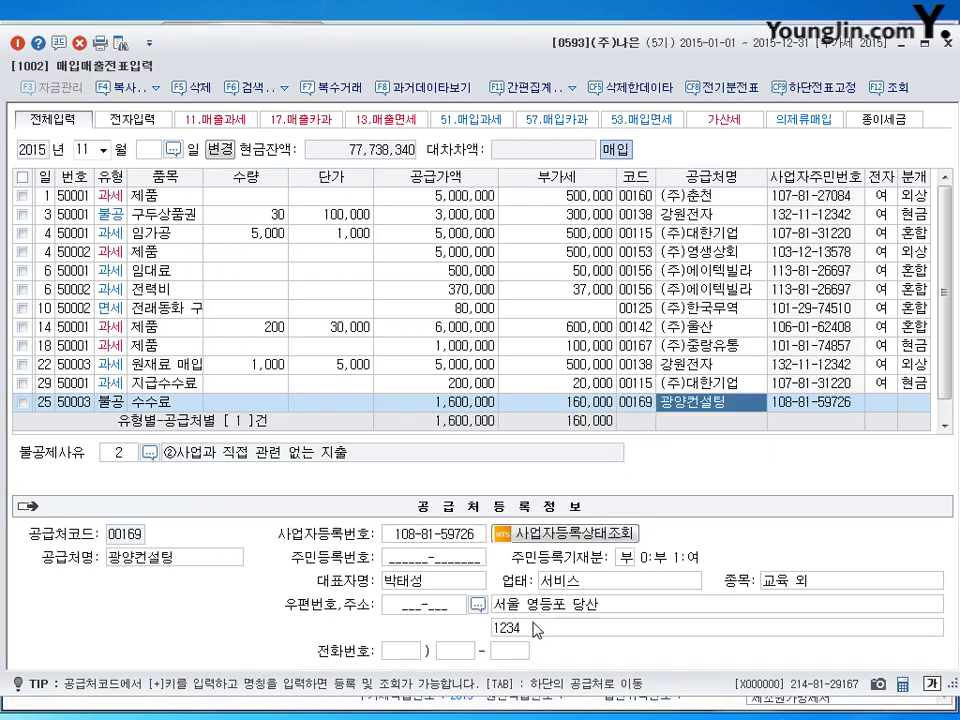
key("Return")
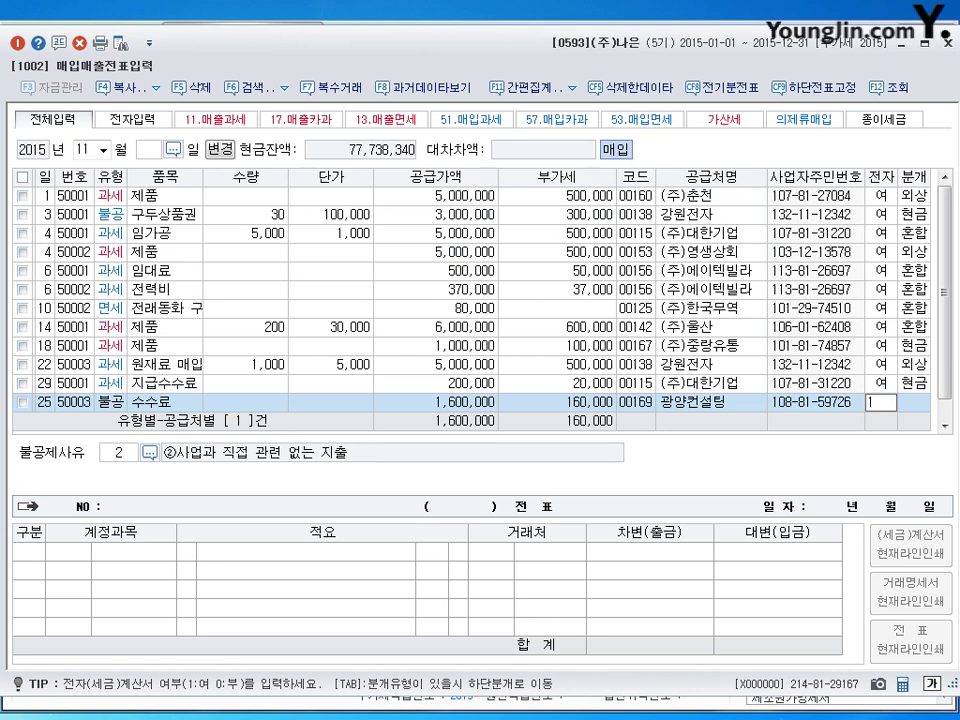
type("1")
key("Return")
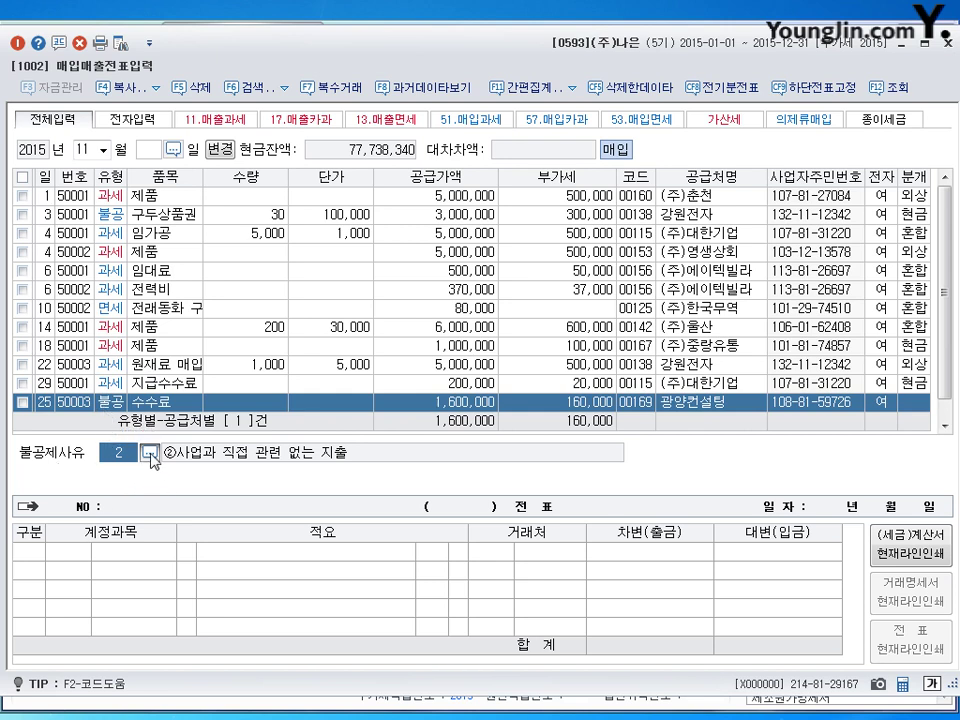
Set the non-deduction reason to 6, land-related capital expenditure.
left_click(149, 453)
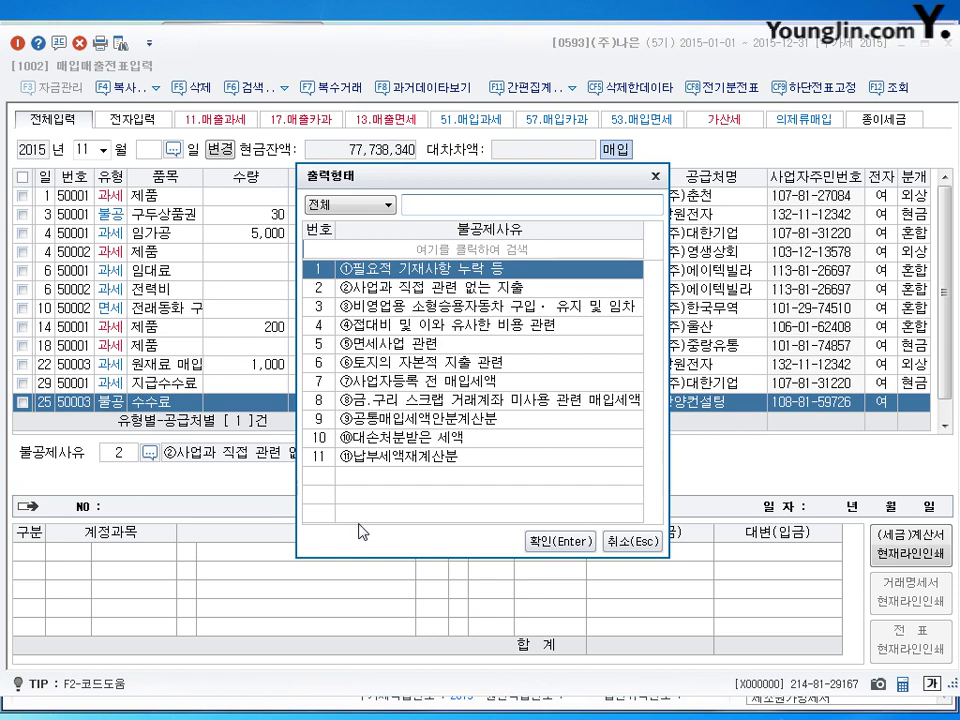
left_click(389, 366)
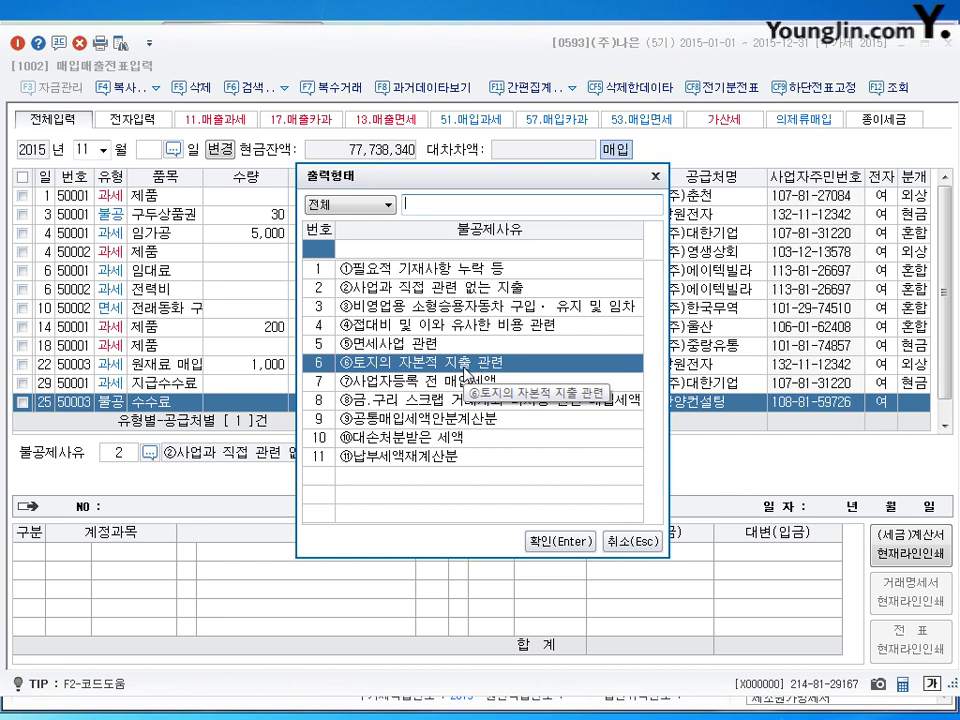
left_click(559, 541)
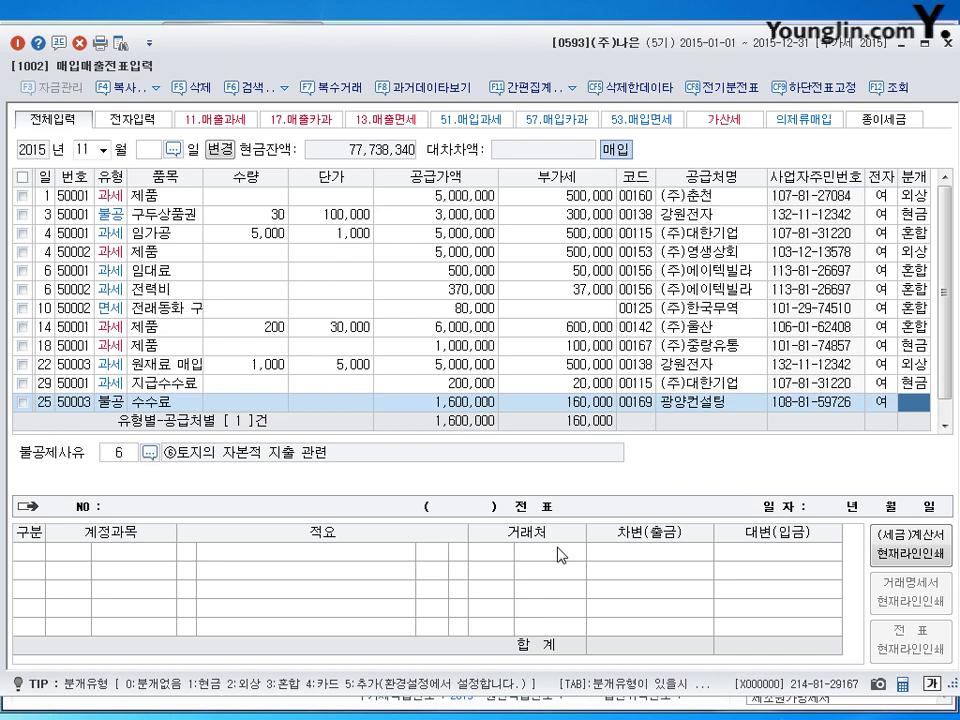
Save the voucher as a mixed journal debiting 0201 토지 and crediting 당좌예금 1,760,000.
type("3")
key("Return")
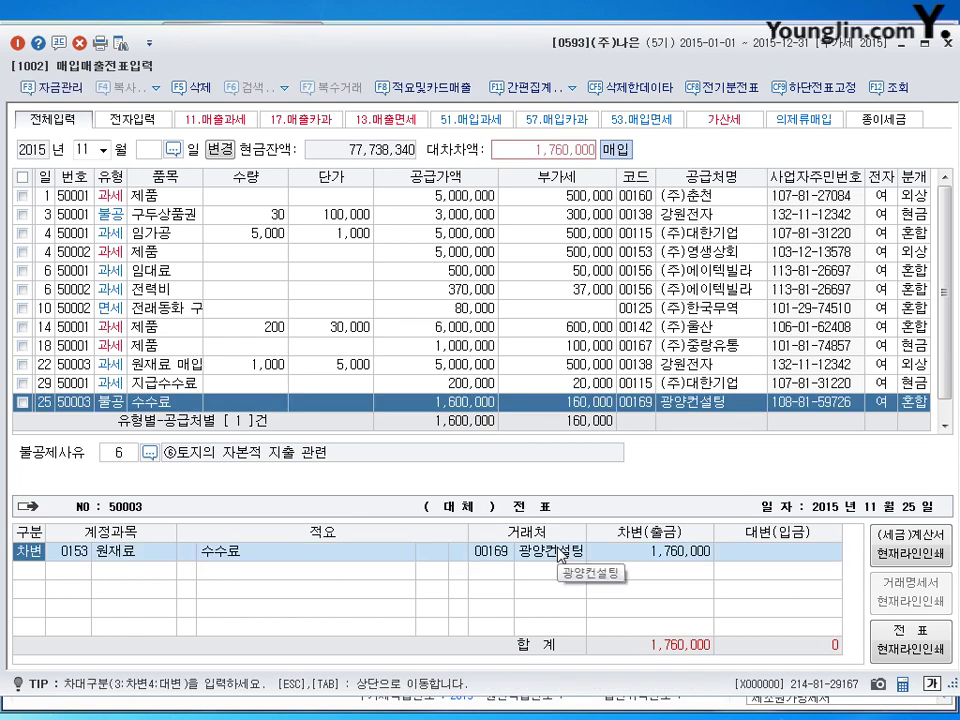
key("Return")
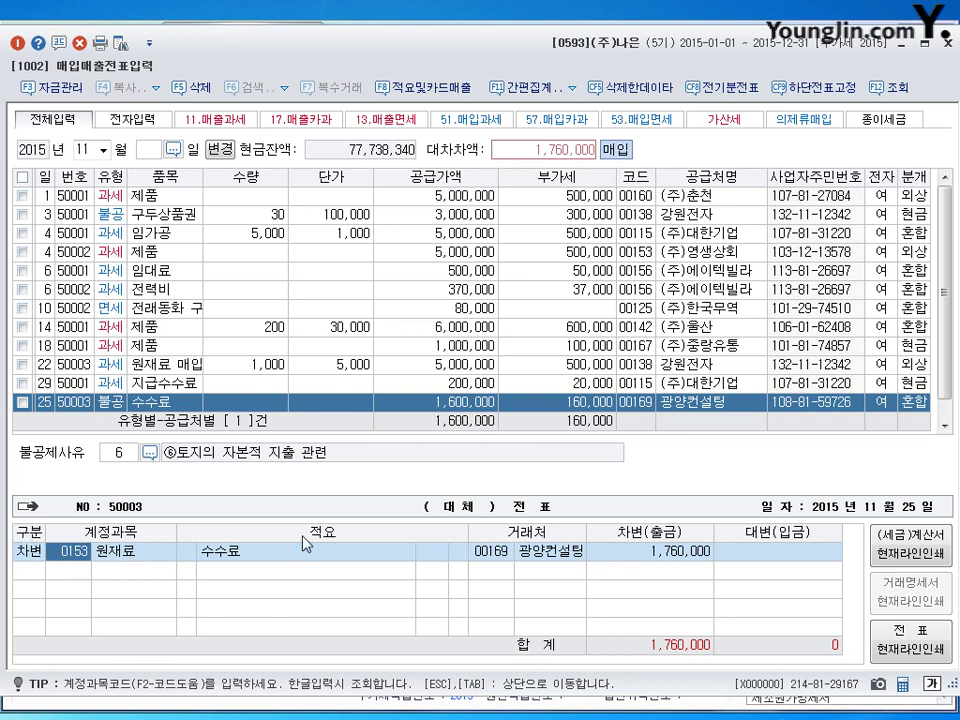
type("0201")
key("Return")
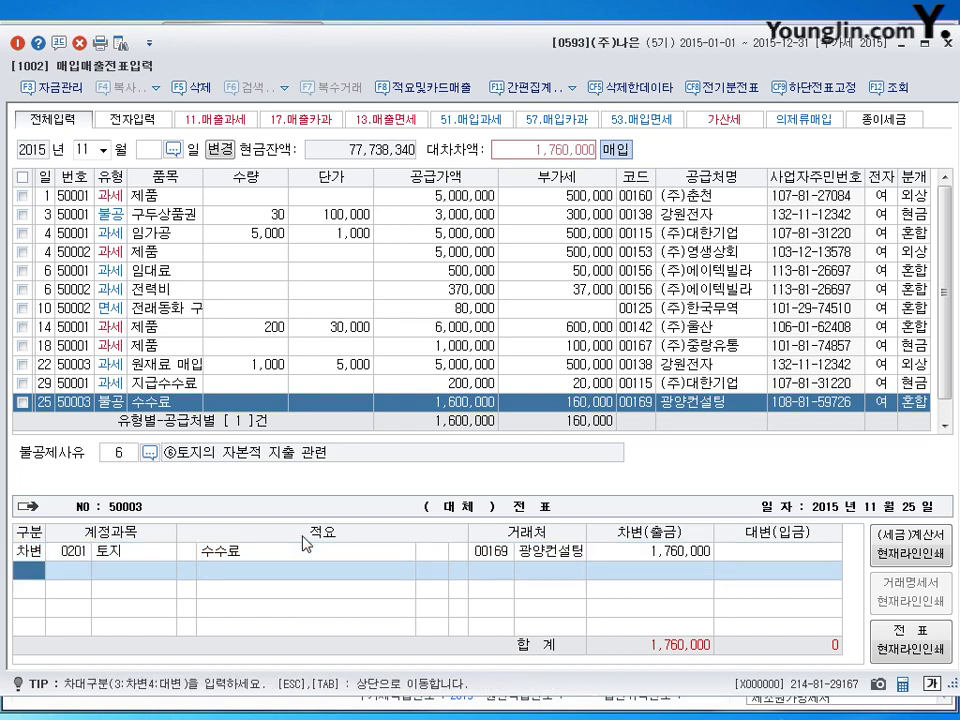
type("4")
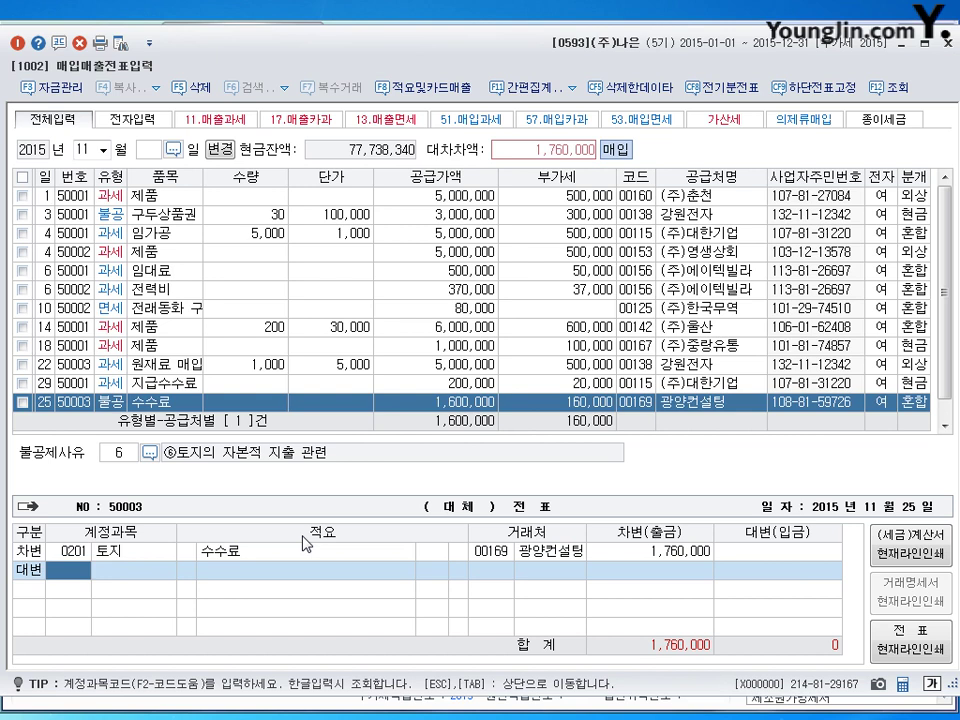
type("102")
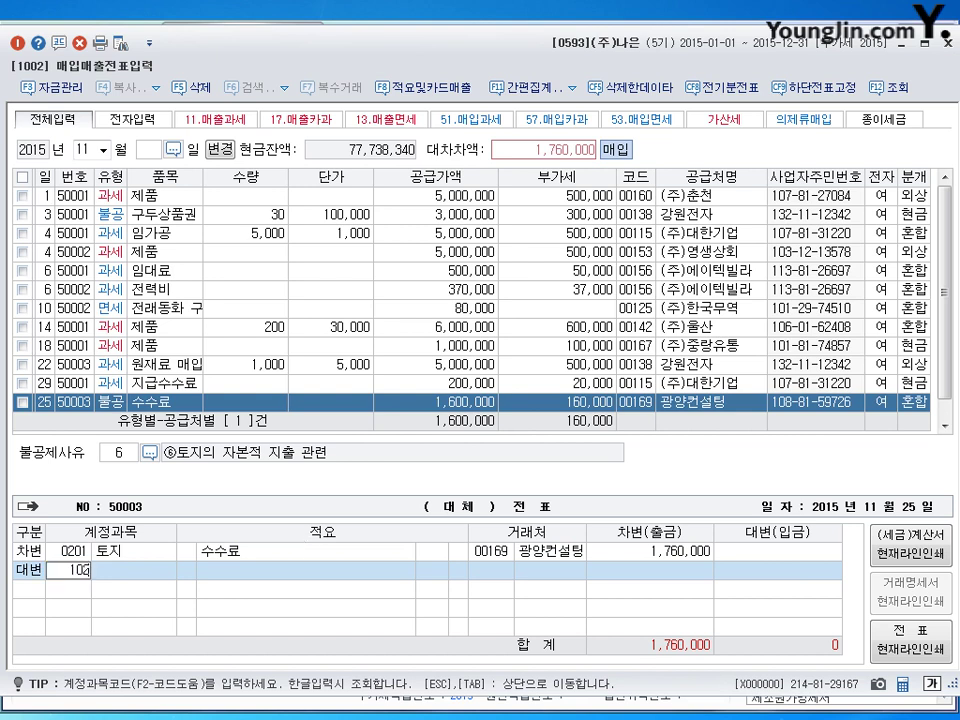
key("Return")
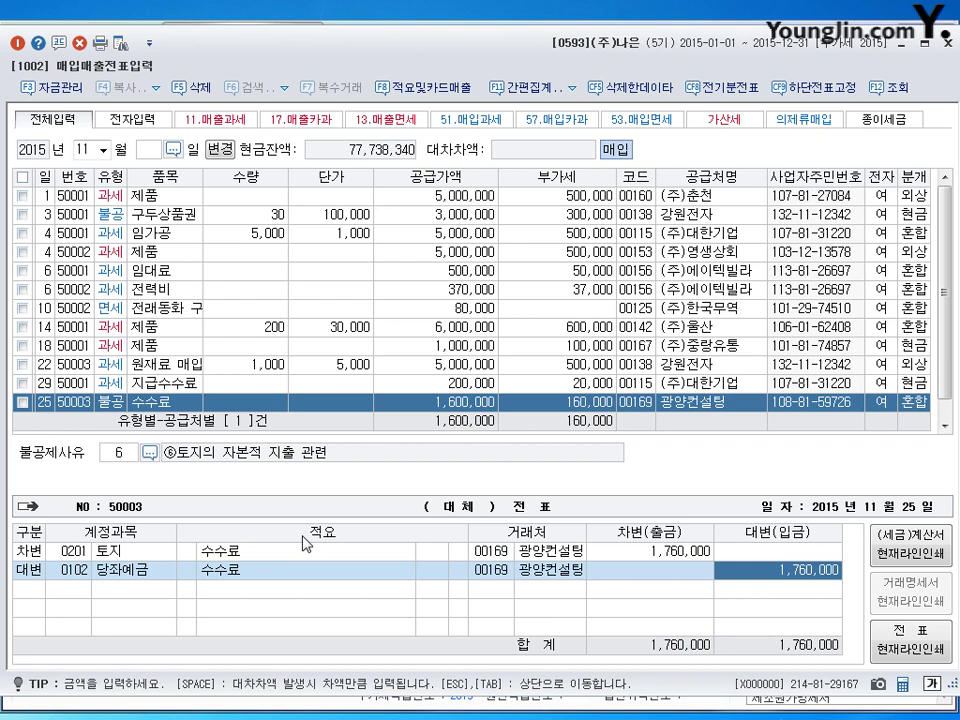
key("Return")
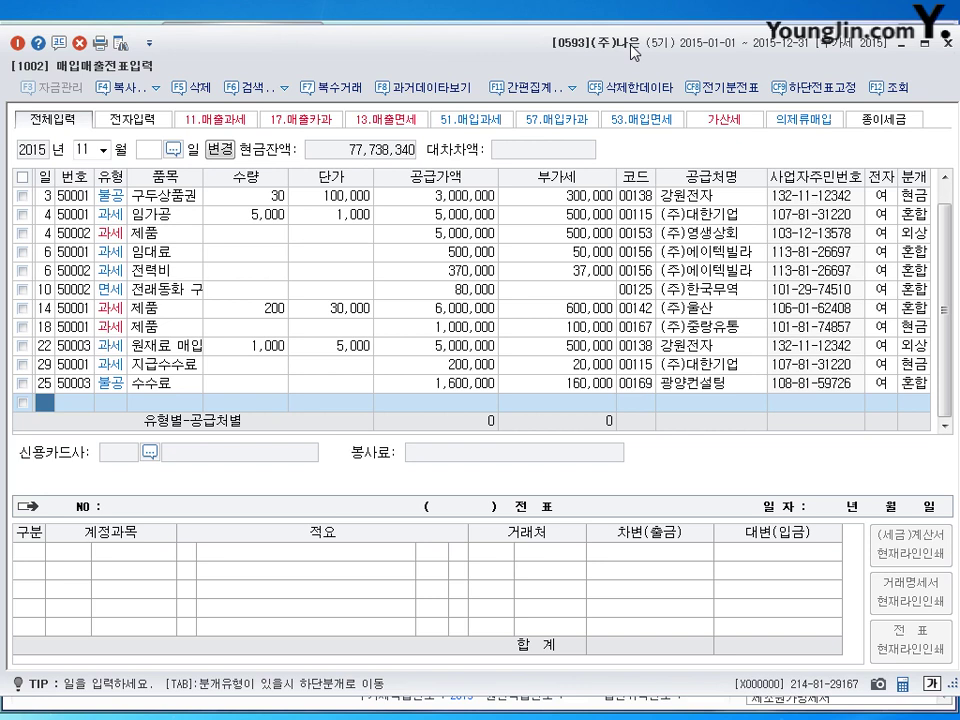
Date the new November purchase line the 30th.
type("30")
key("Return")
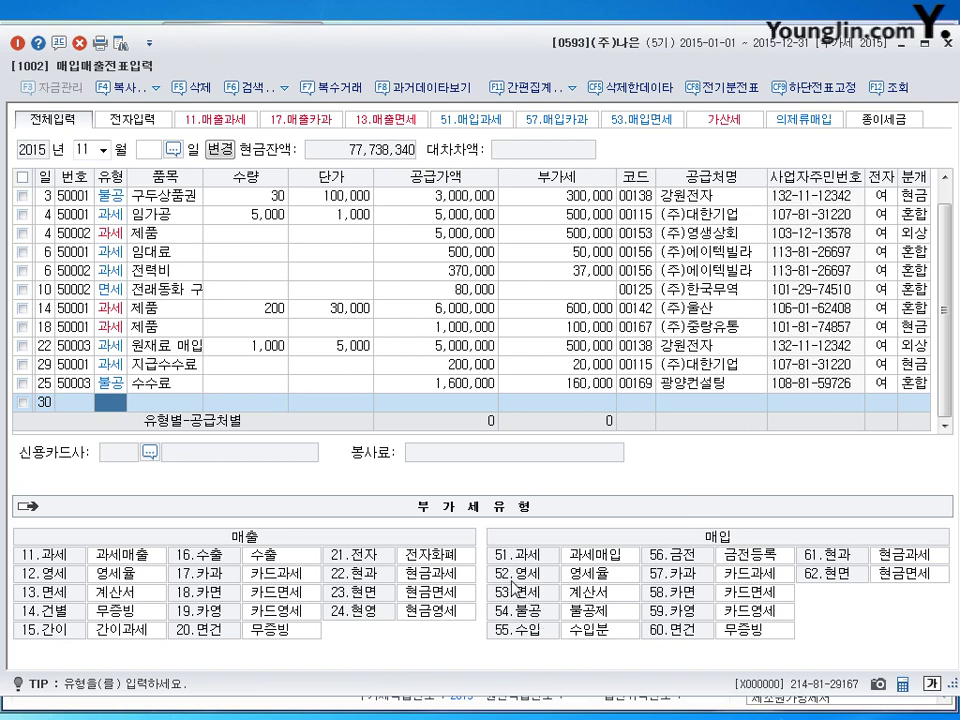
Enter a type 52 영세 purchase of 원재료 with a 25,000,000 supply amount.
type("52")
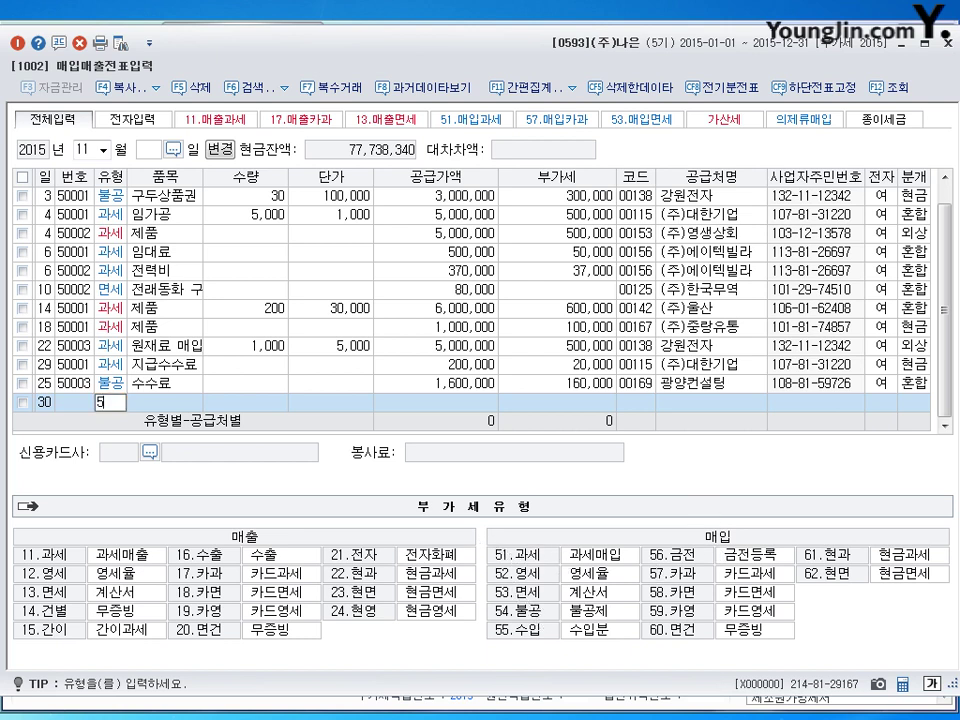
key("Return")
type("원재료")
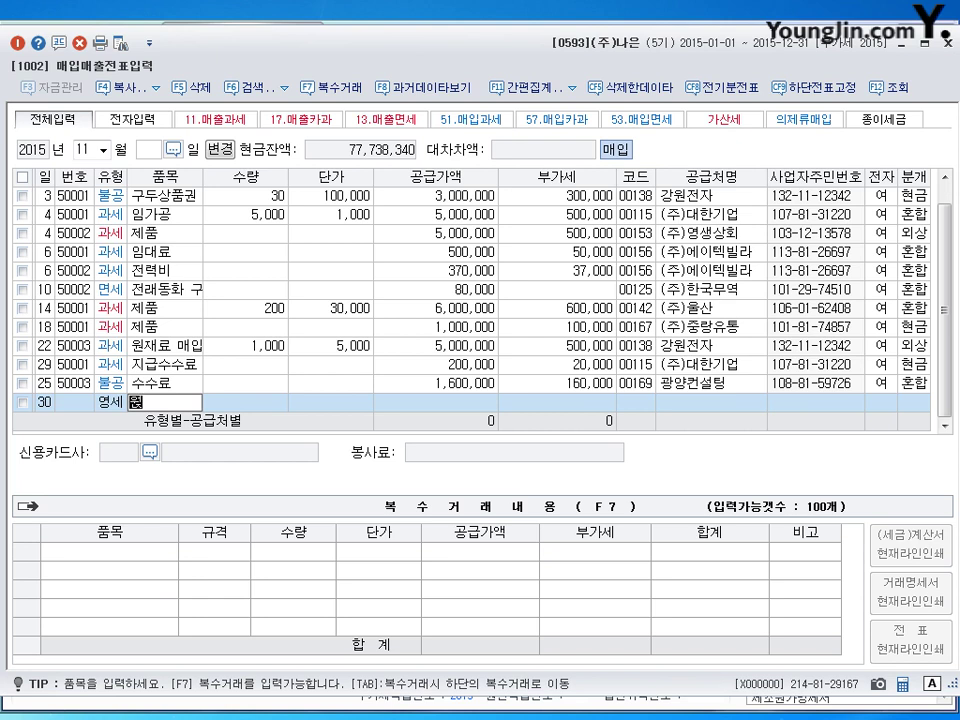
key("Return")
key("Return")
key("Return")
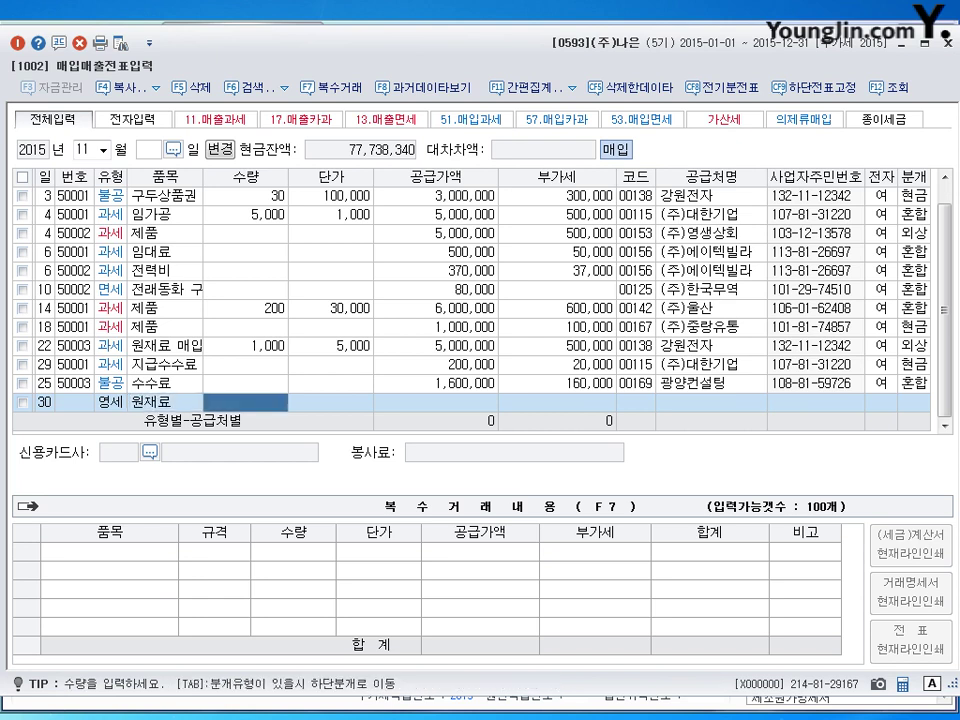
type("25")
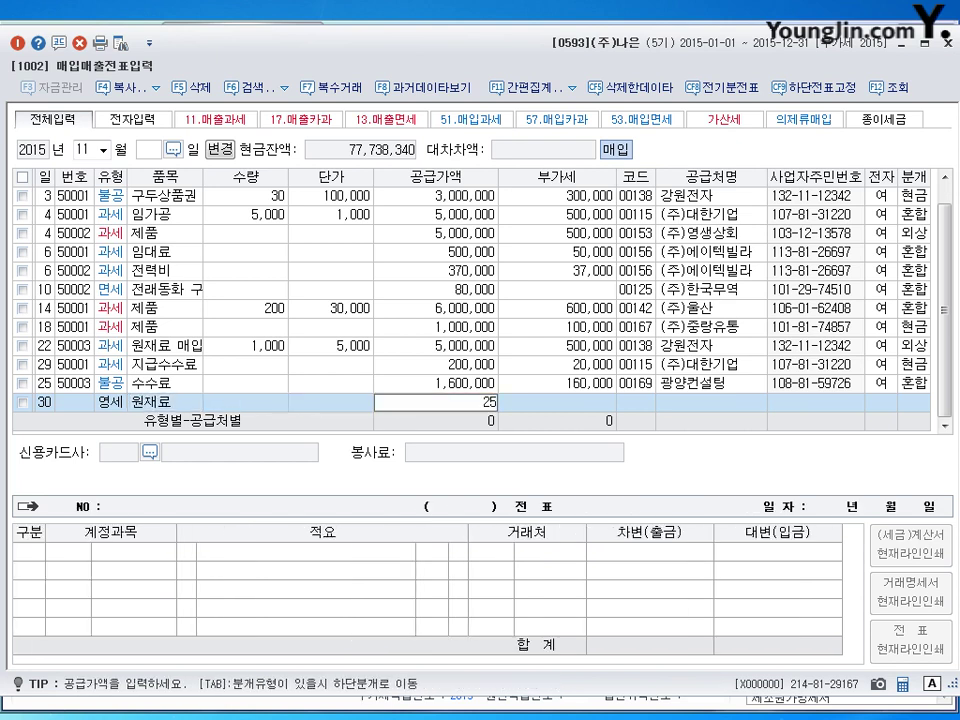
type(",000,000")
key("Return")
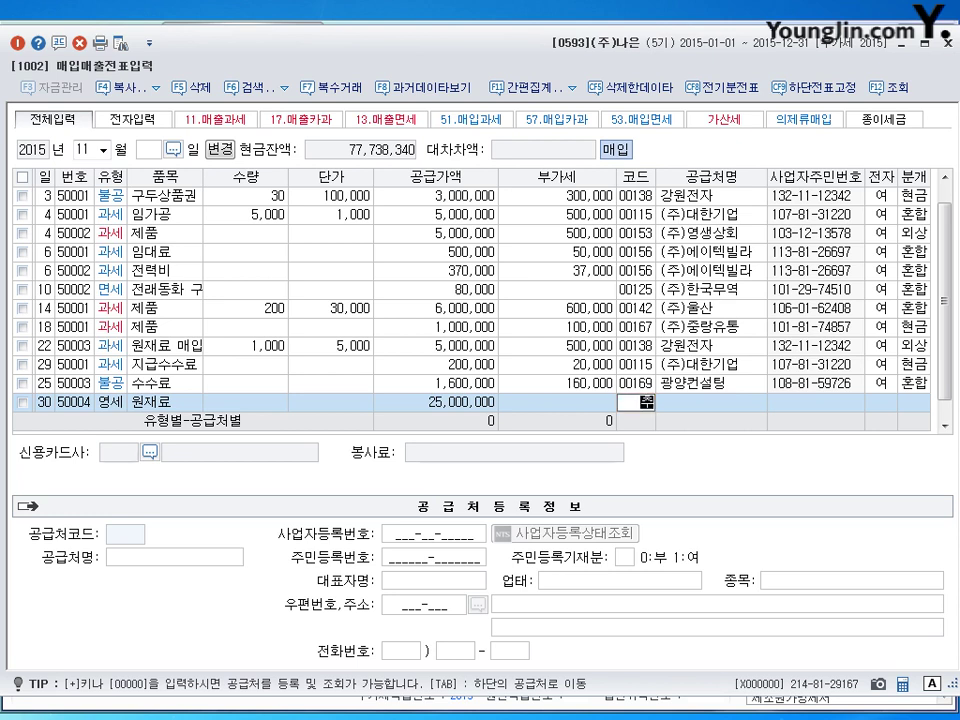
Set the supplier to (주)춘천, electronic invoice 1, and mixed journal 3.
type("춘천")
key("Return")
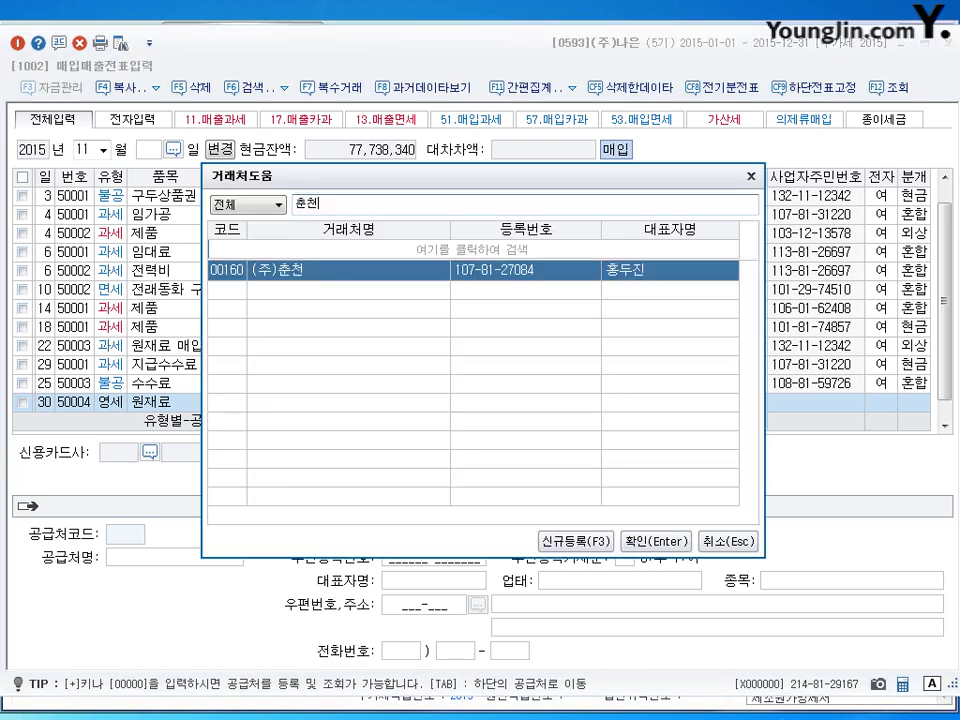
key("Return")
key("Return")
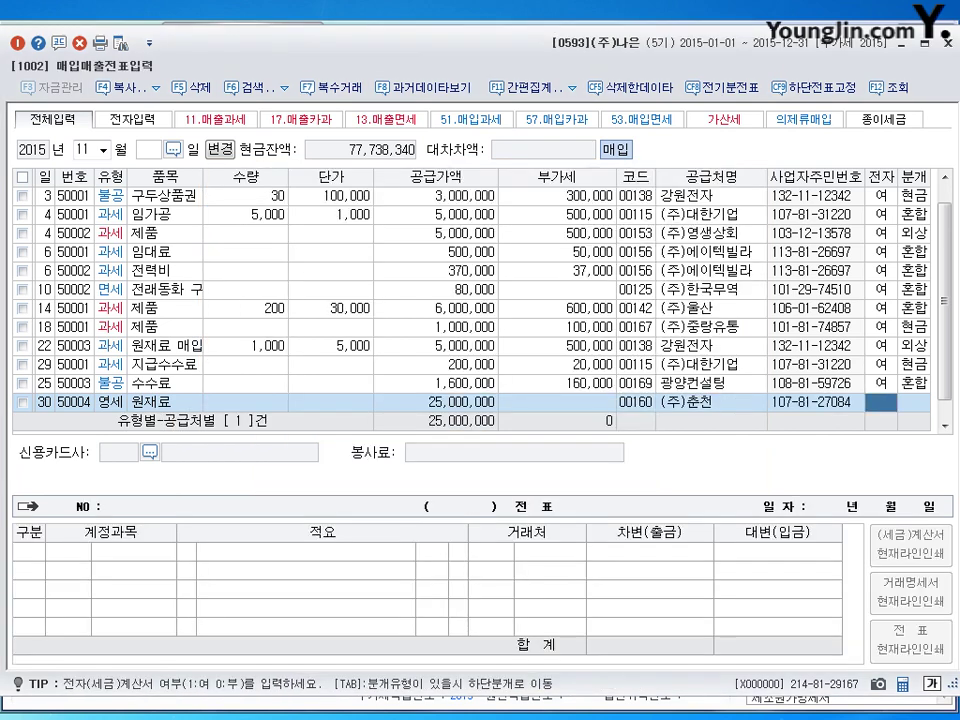
type("1")
key("Return")
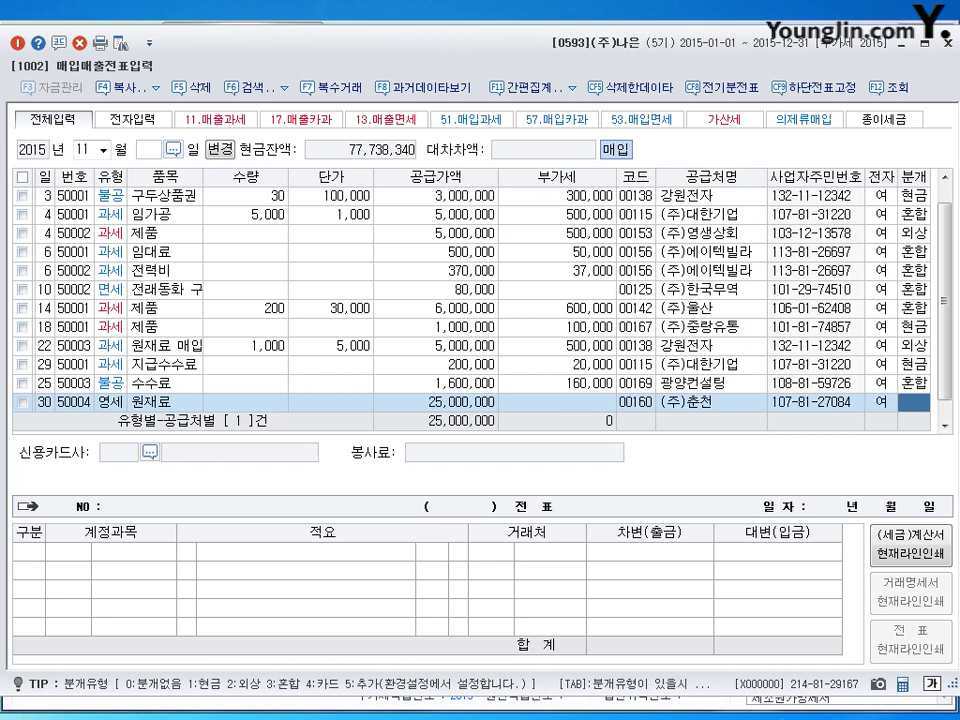
type("3")
key("Return")
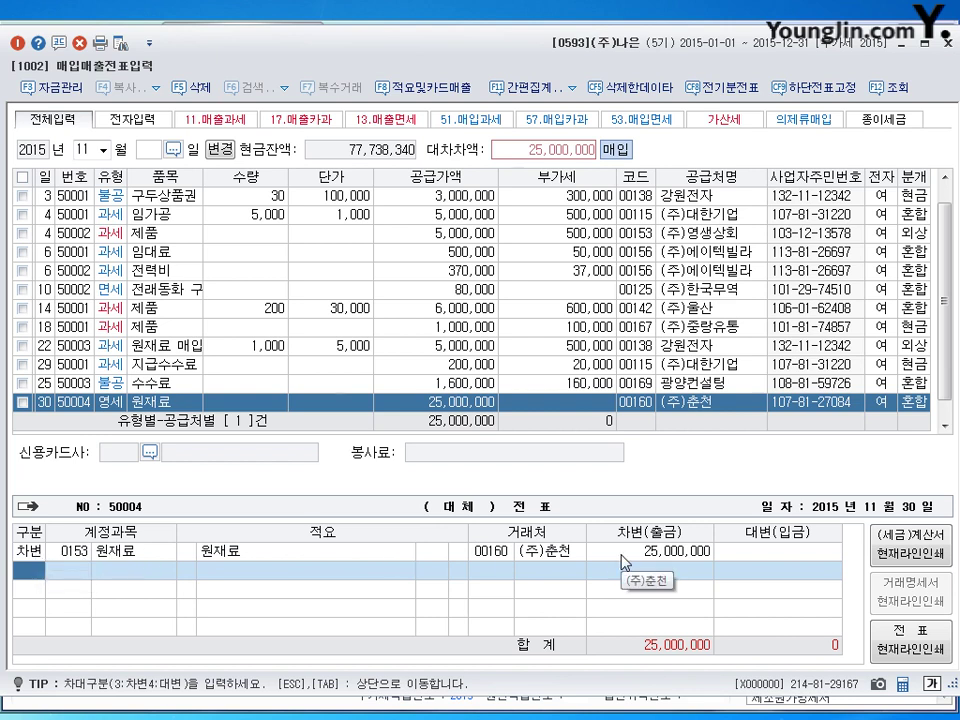
Credit 0110 받을어음 5,000,000 with (주)울산 as the partner.
type("4")
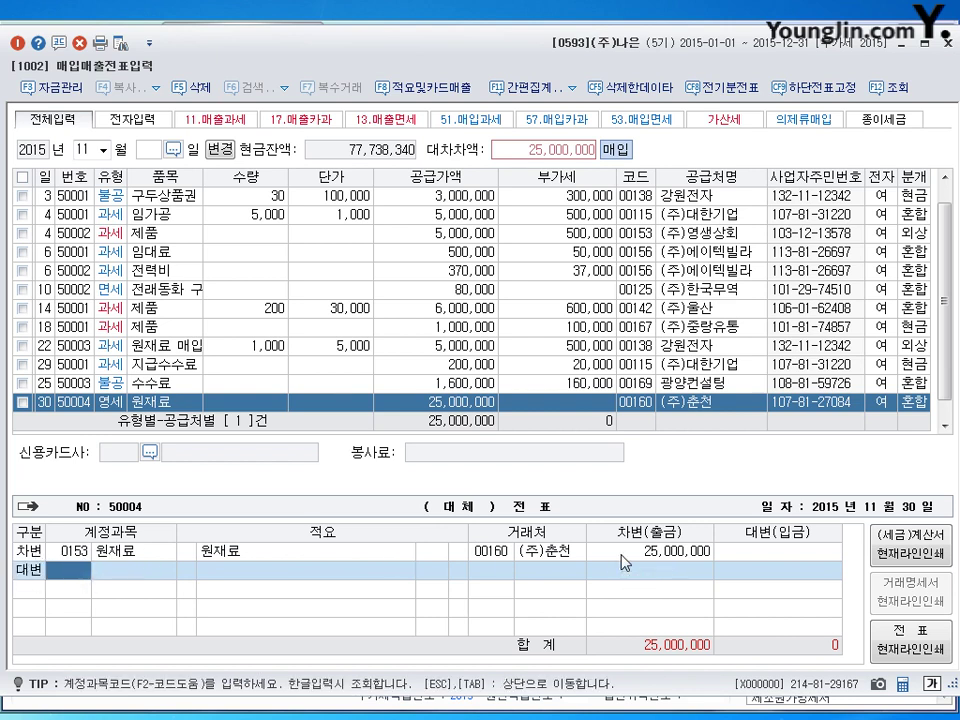
type("0110")
key("Return")
key("Return")
key("Return")
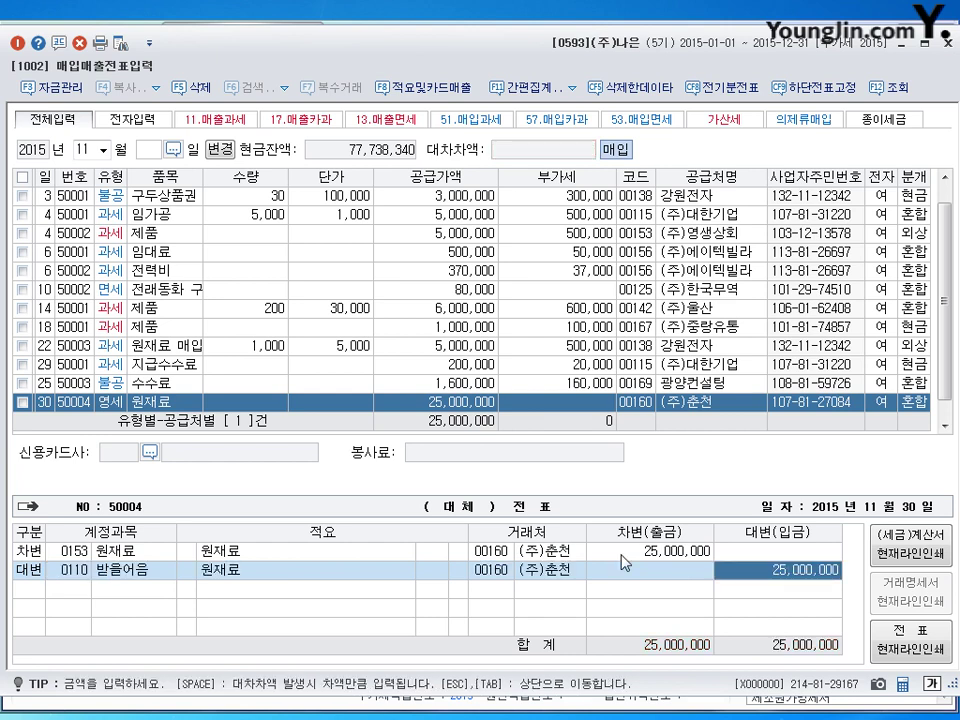
type("5000000")
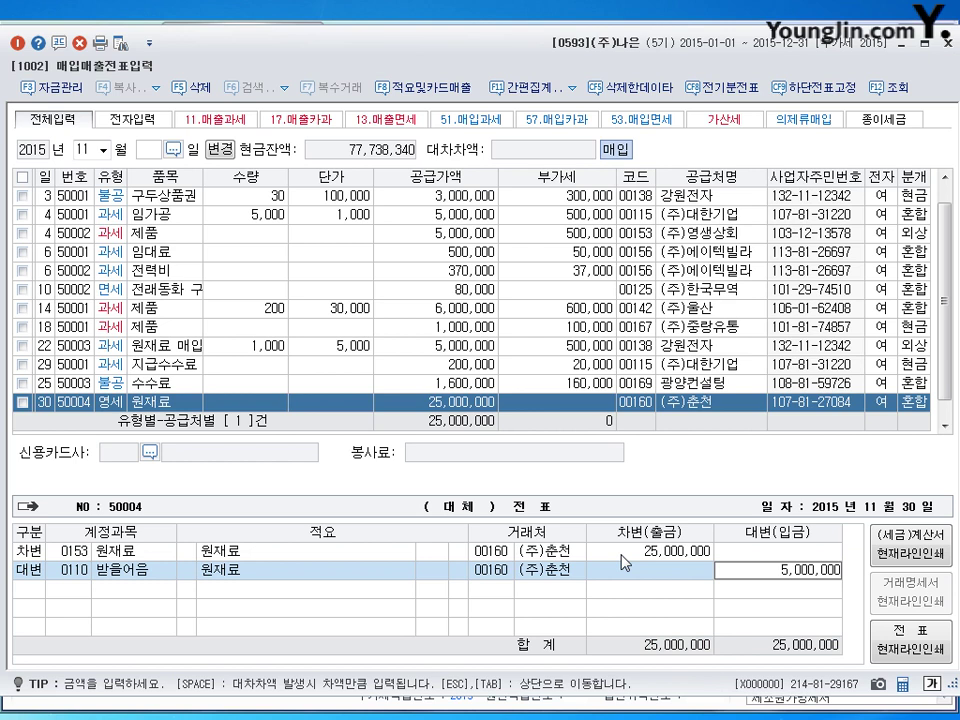
left_click(507, 576)
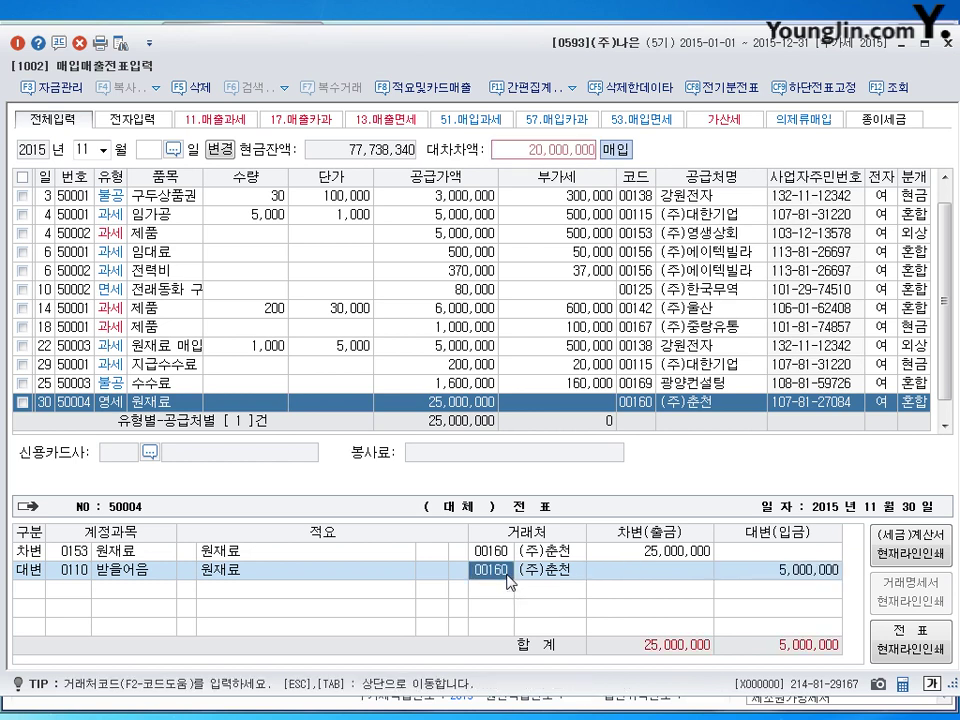
type("울산")
key("Return")
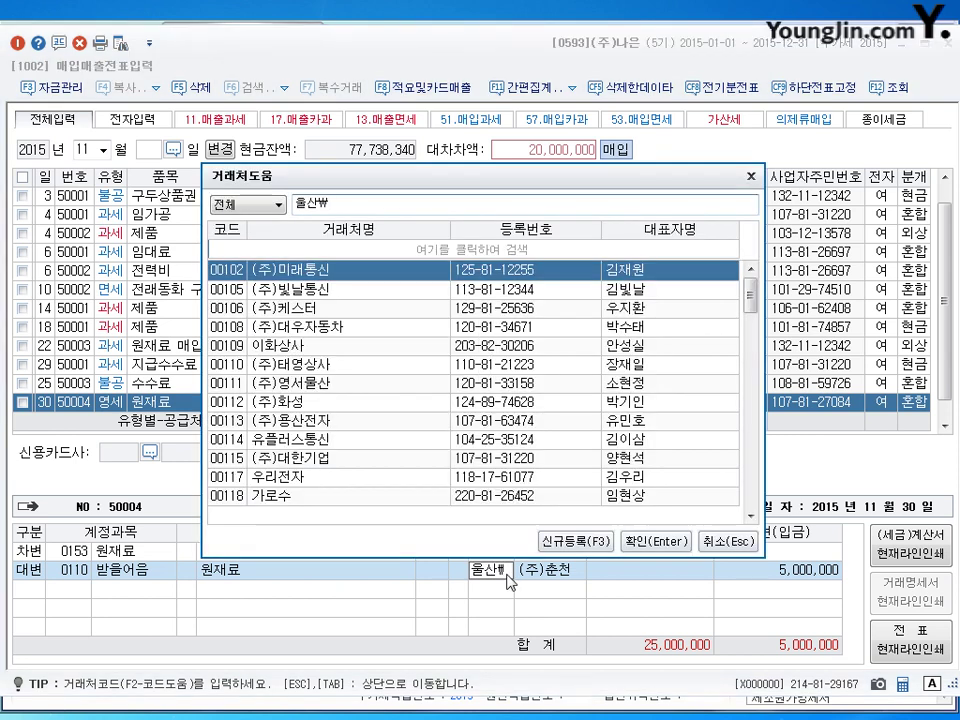
key("Return")
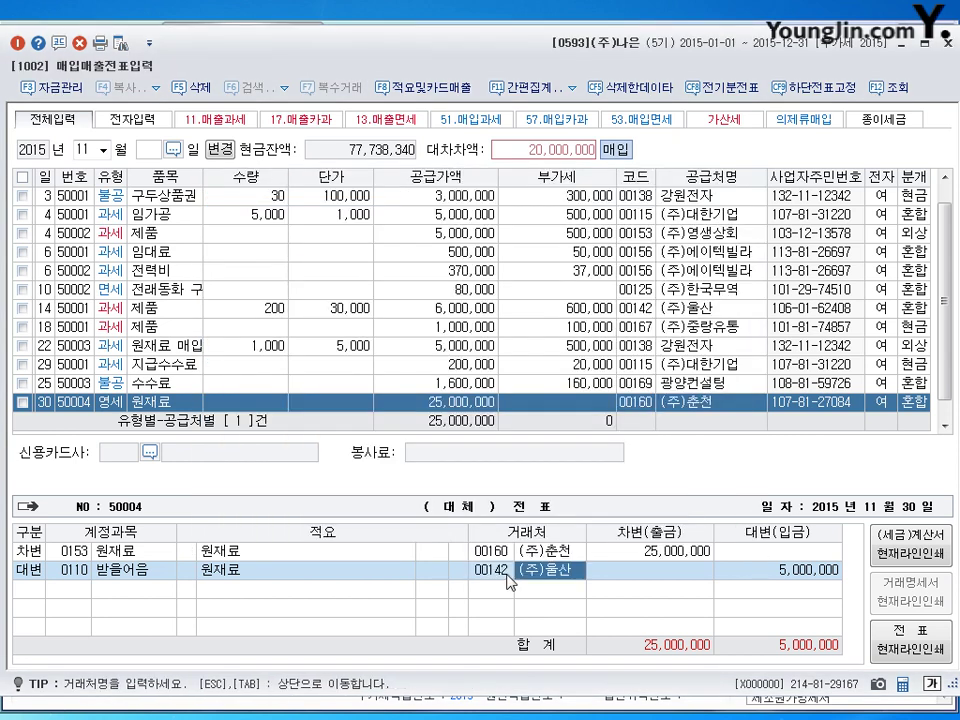
key("Return")
key("Return")
Credit the remaining 20,000,000 to 0252 지급어음 and save the voucher.
type("25")
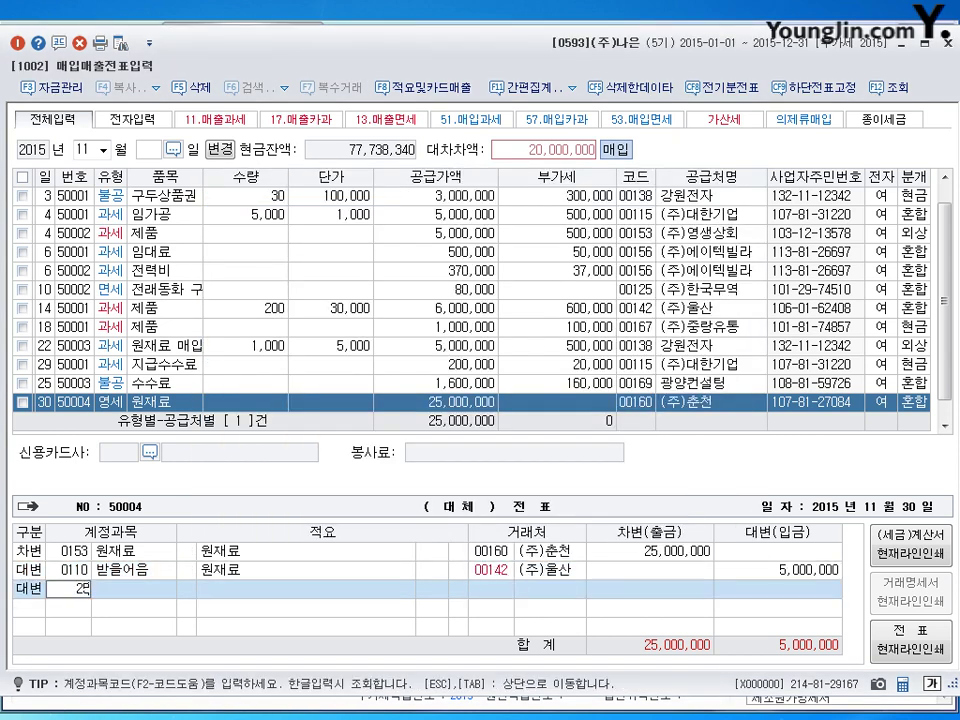
type("2")
key("Return")
key("Return")
key("Return")
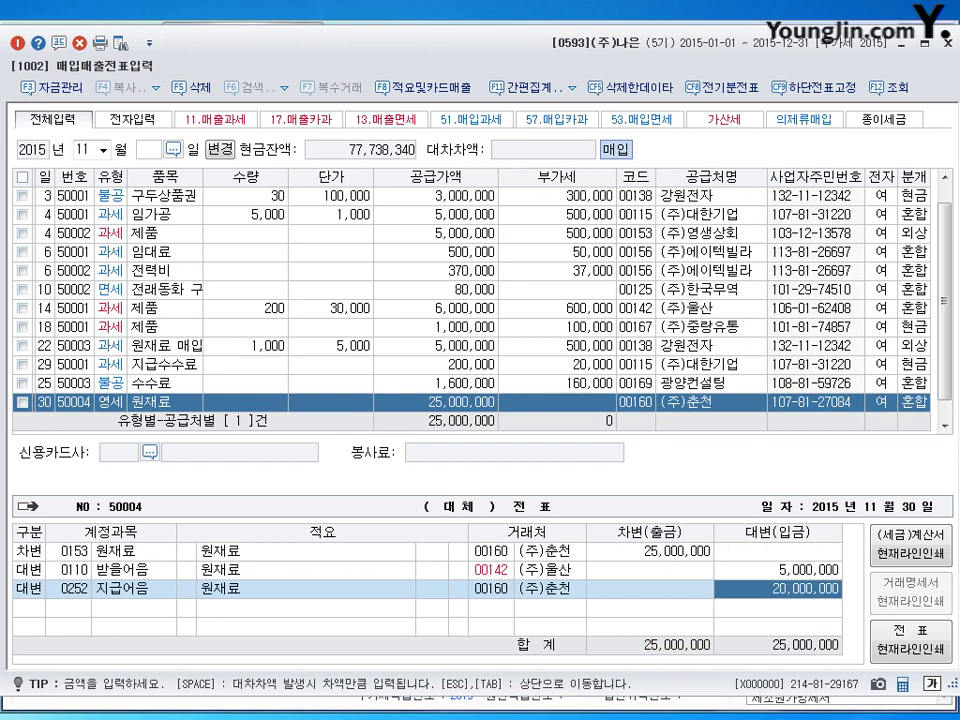
key("Return")
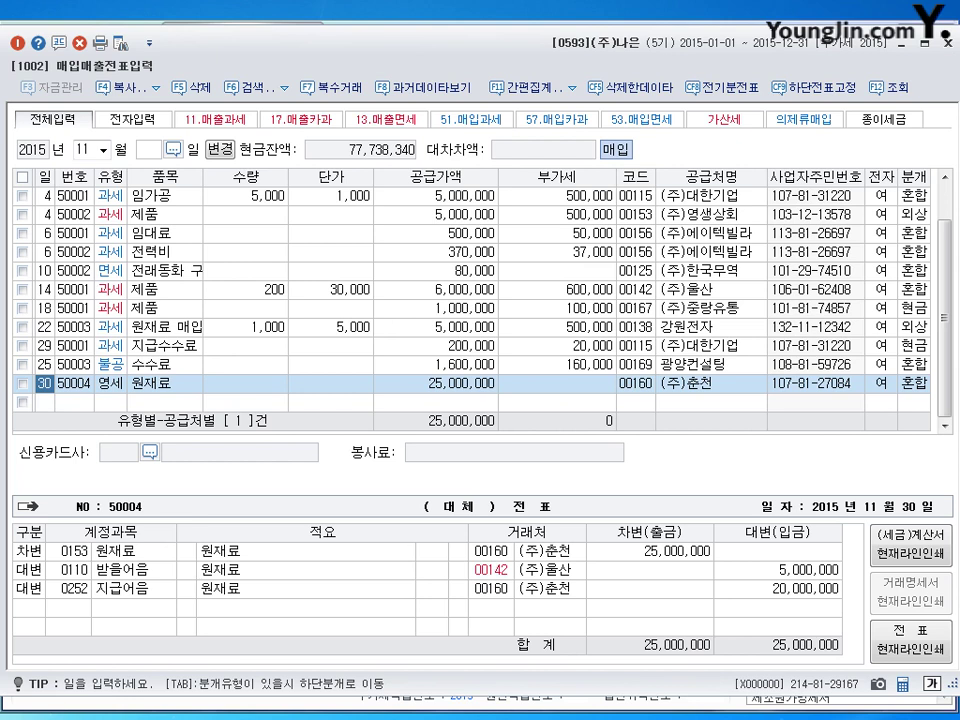
Exit 매입매출전표입력 and open 일반전표입력 from the main menu.
key("Escape")
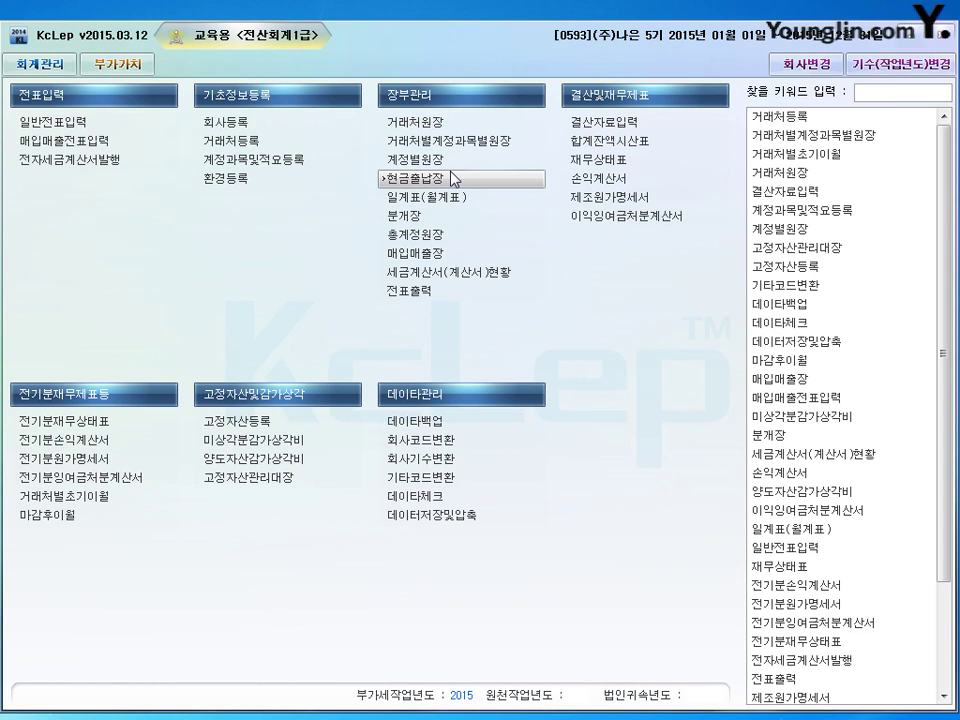
left_click(104, 128)
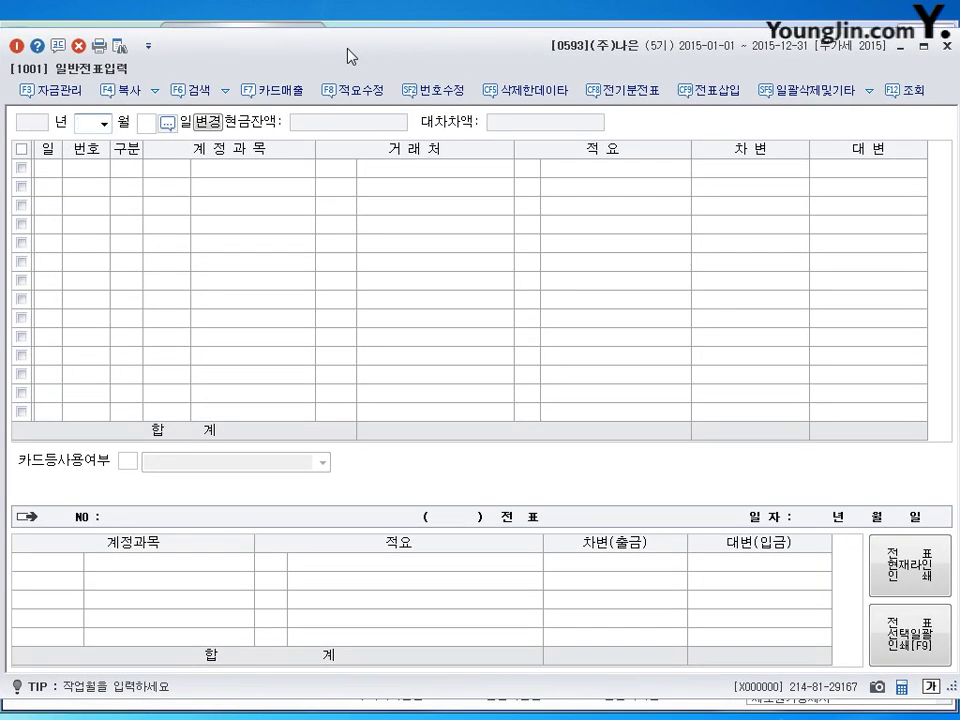
Bring up the August 18 entry and set its account to 0131 선급금.
type("8")
key("Return")
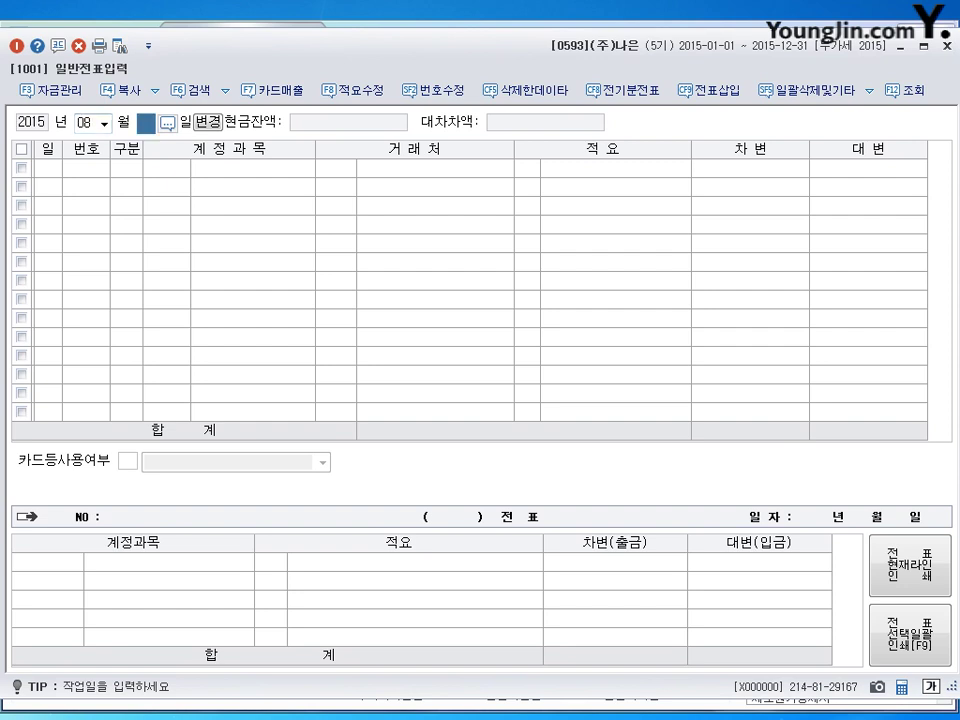
type("18")
key("Return")
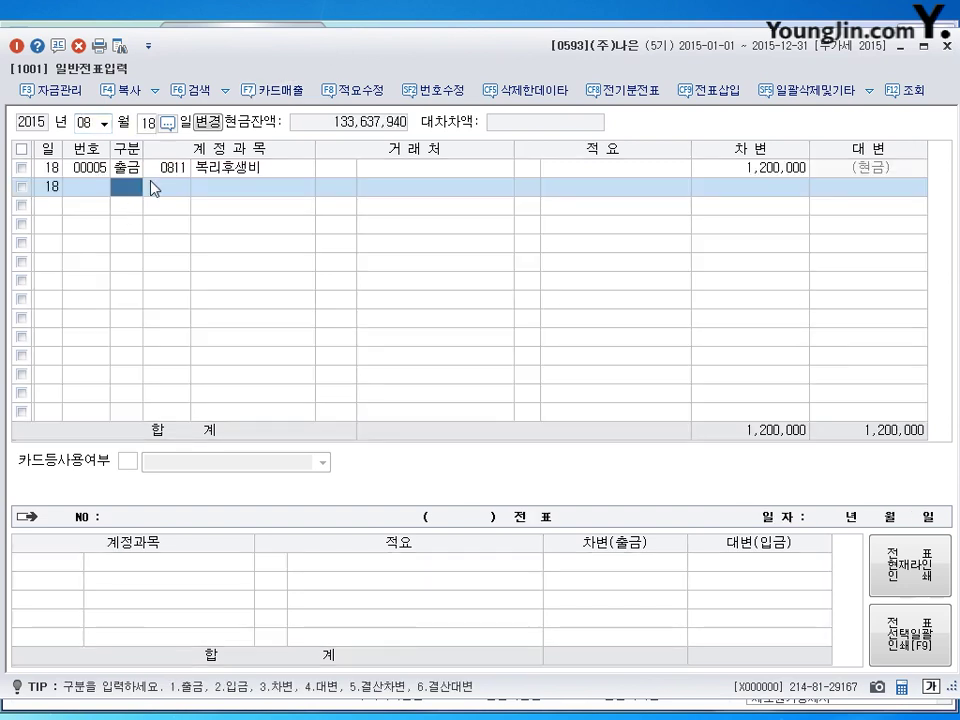
left_click(205, 169)
type("13")
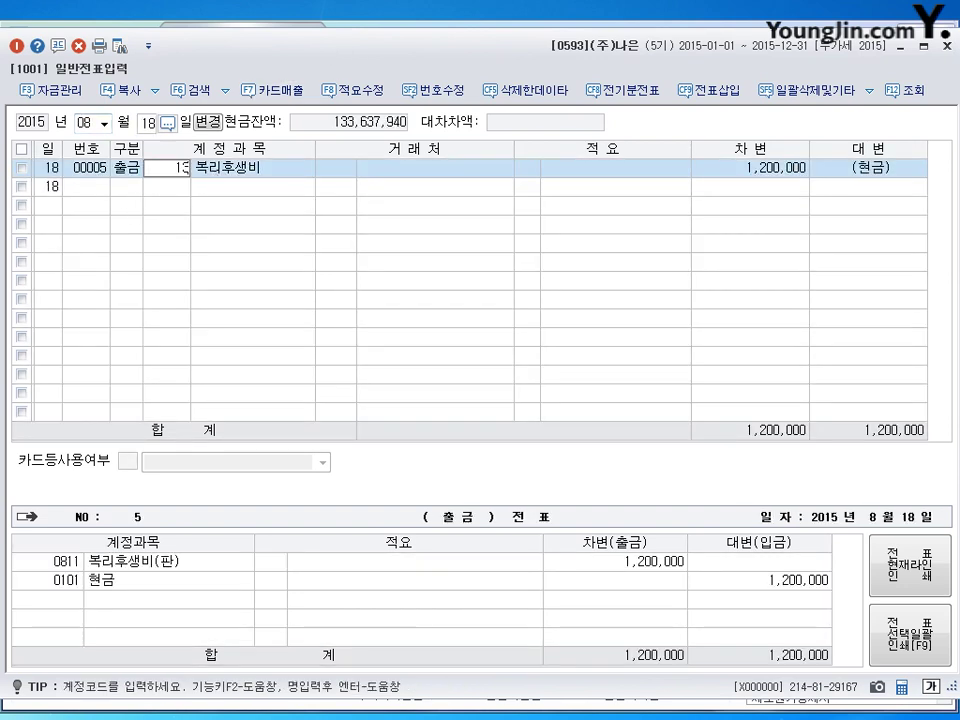
type("1")
key("Return")
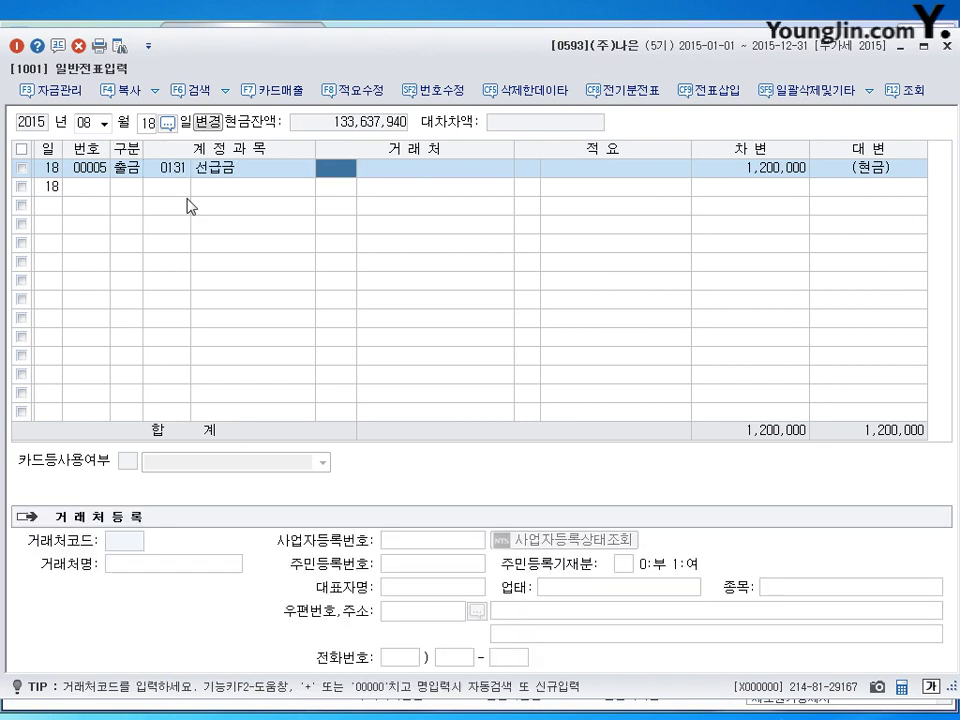
Set 백합상사 as the partner on the 선급금 prepayment line.
type("배")
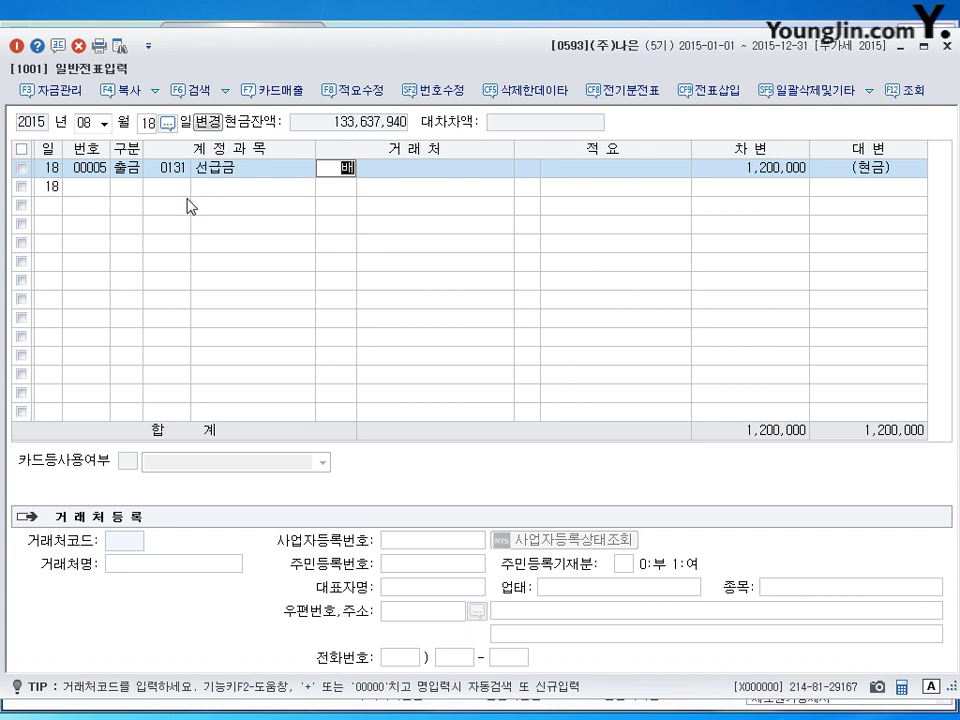
type("하ㄴ")
key("BackSpace")
key("BackSpace")
key("BackSpace")
key("BackSpace")
type("백화")
key("Return")
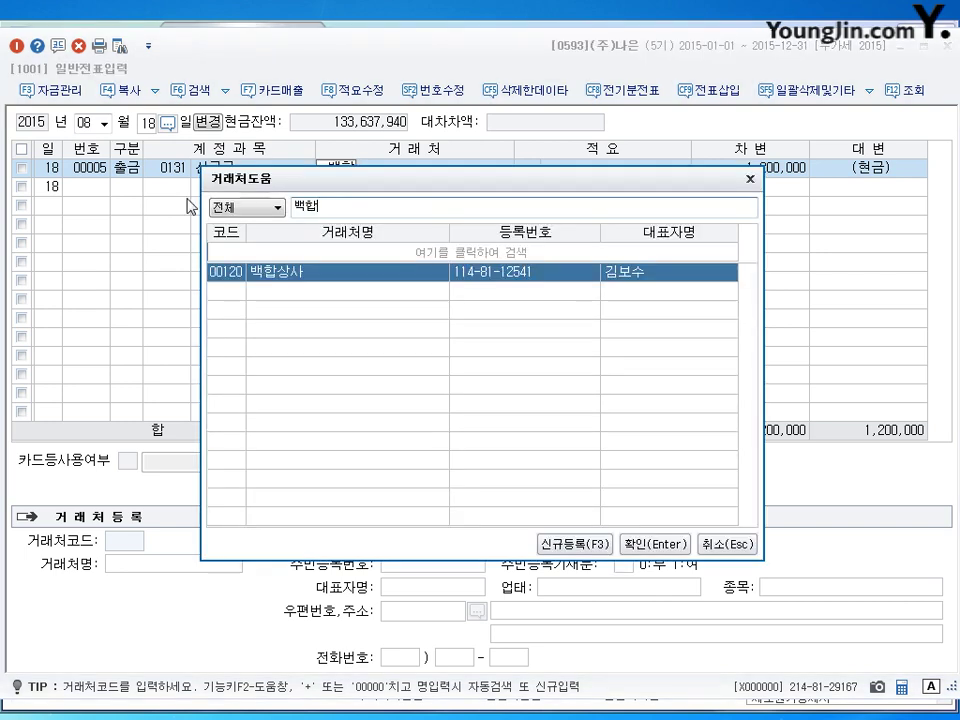
key("Return")
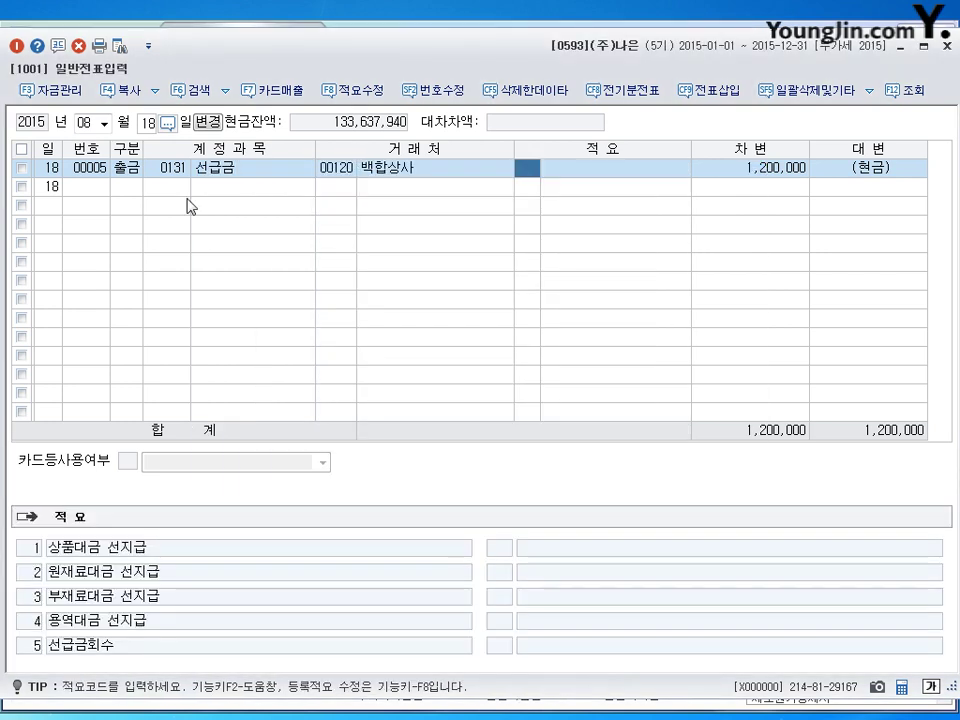
key("Left")
key("Left")
key("Left")
key("Left")
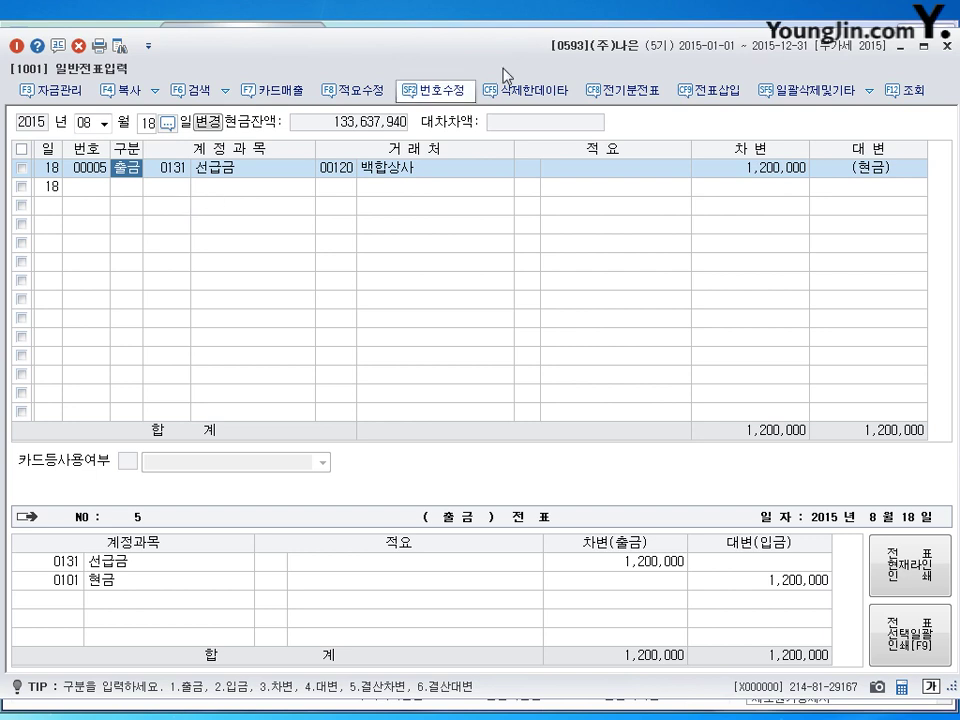
Close the 일반전표입력 window to return to the main menu.
left_click(950, 46)
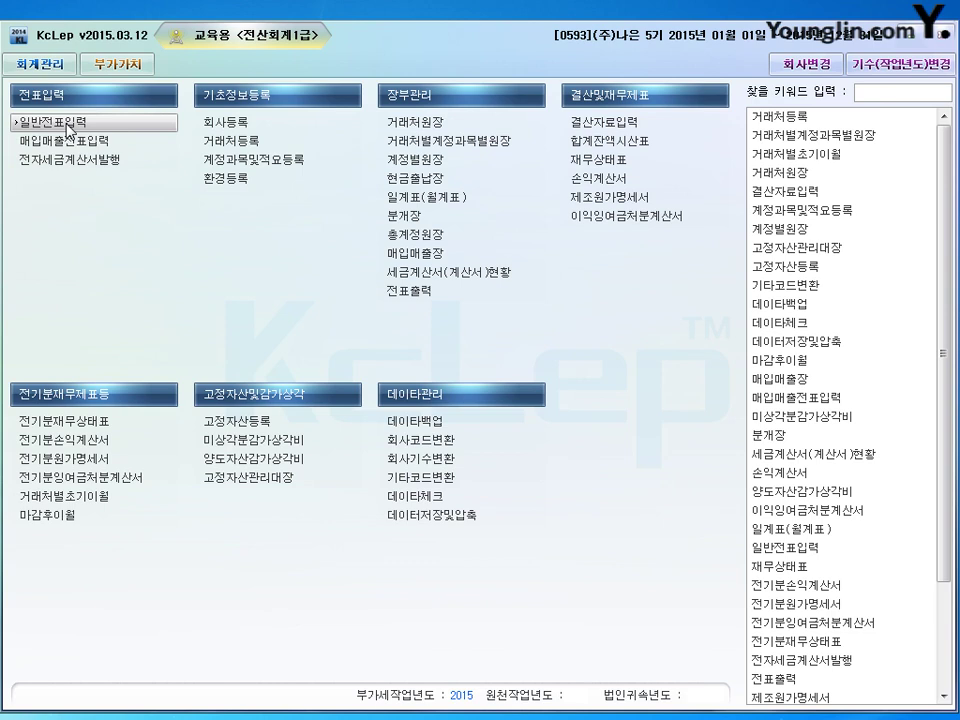
Delete the September 10 0811 복리후생비 220,000 general voucher line and close 일반전표입력.
left_click(68, 127)
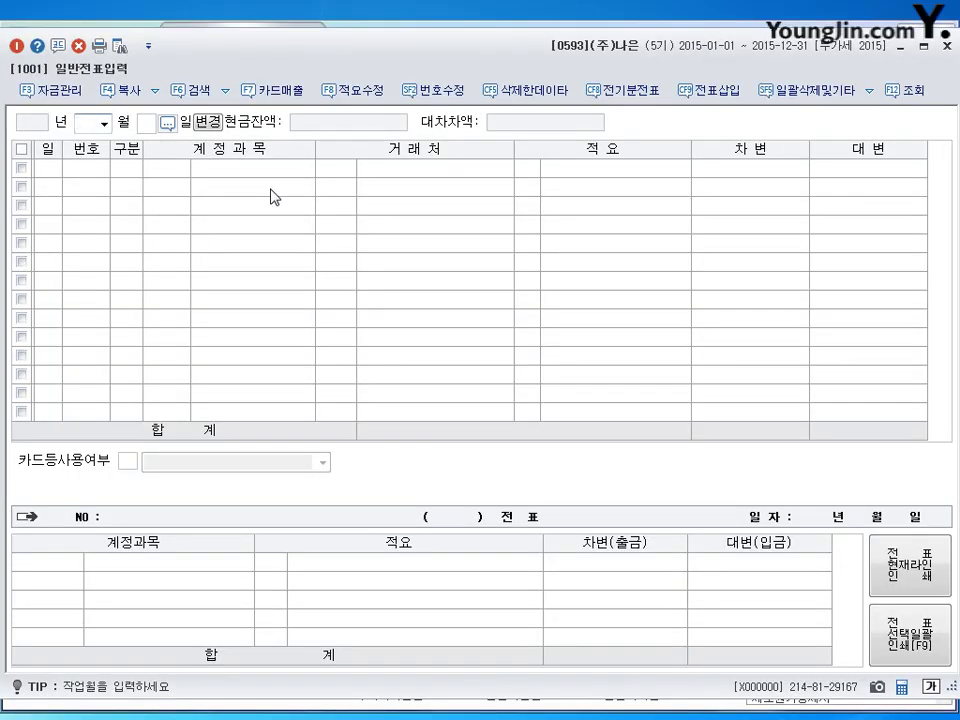
type("09")
key("Return")
type("10")
key("Return")
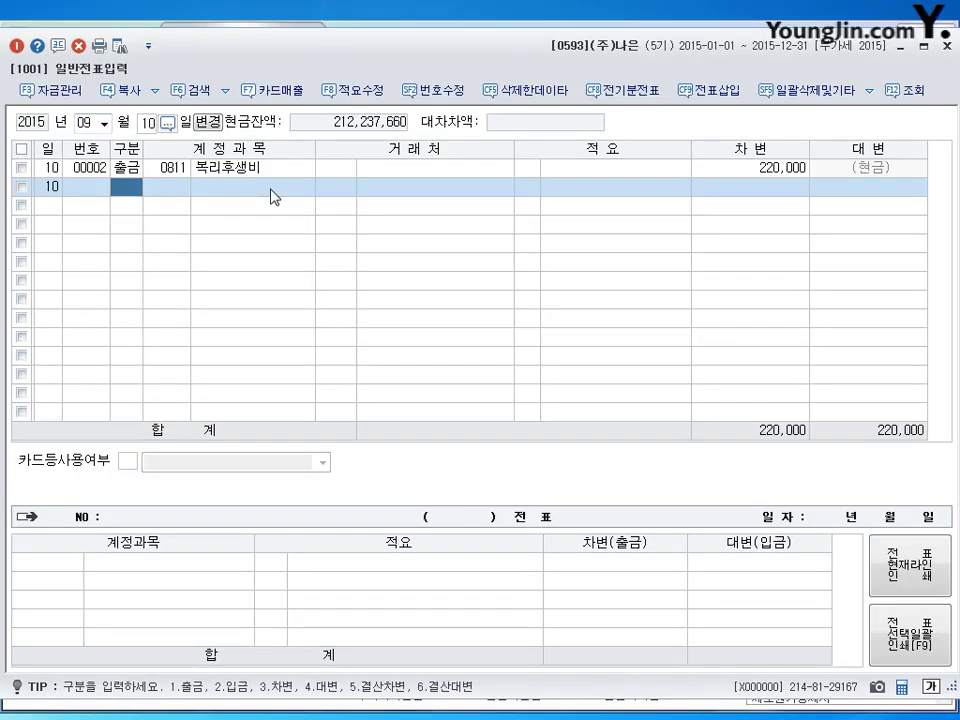
left_click(207, 174)
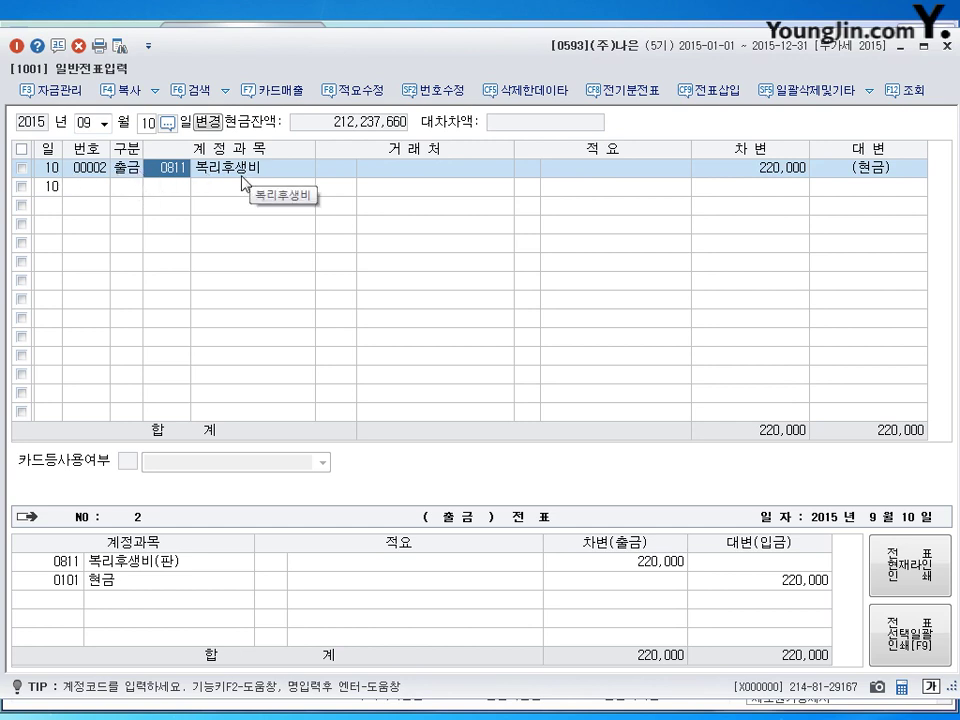
left_click(79, 46)
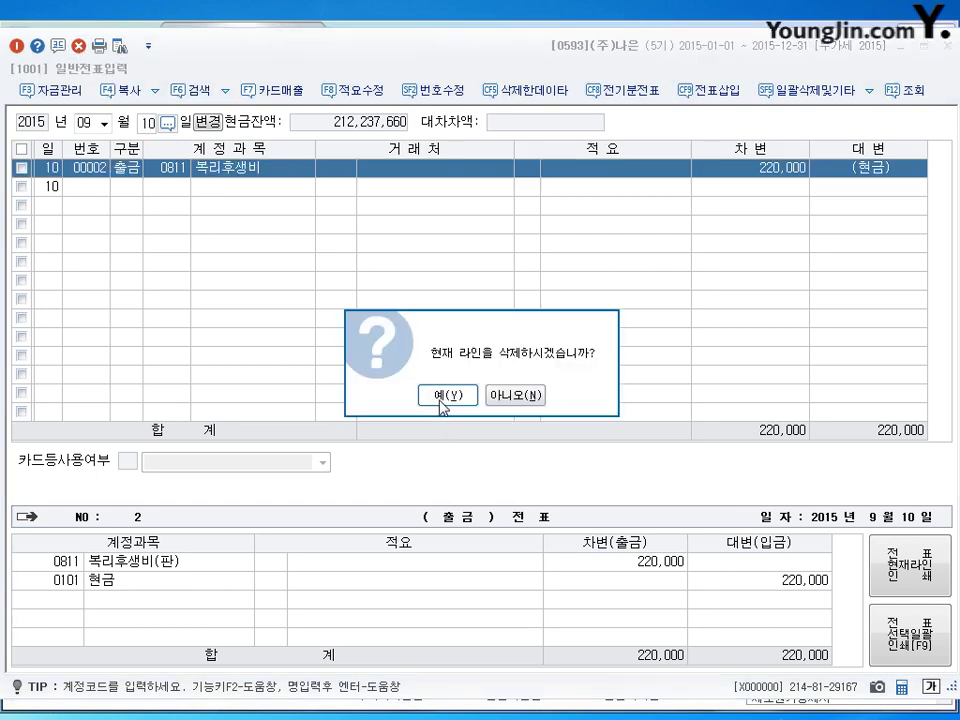
left_click(443, 399)
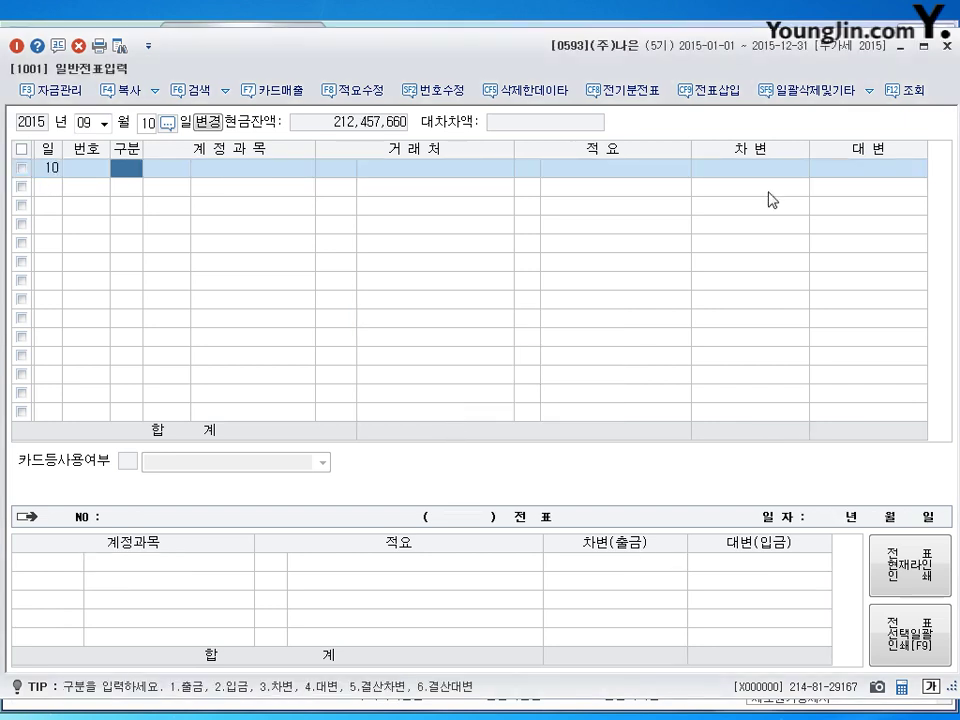
left_click(941, 50)
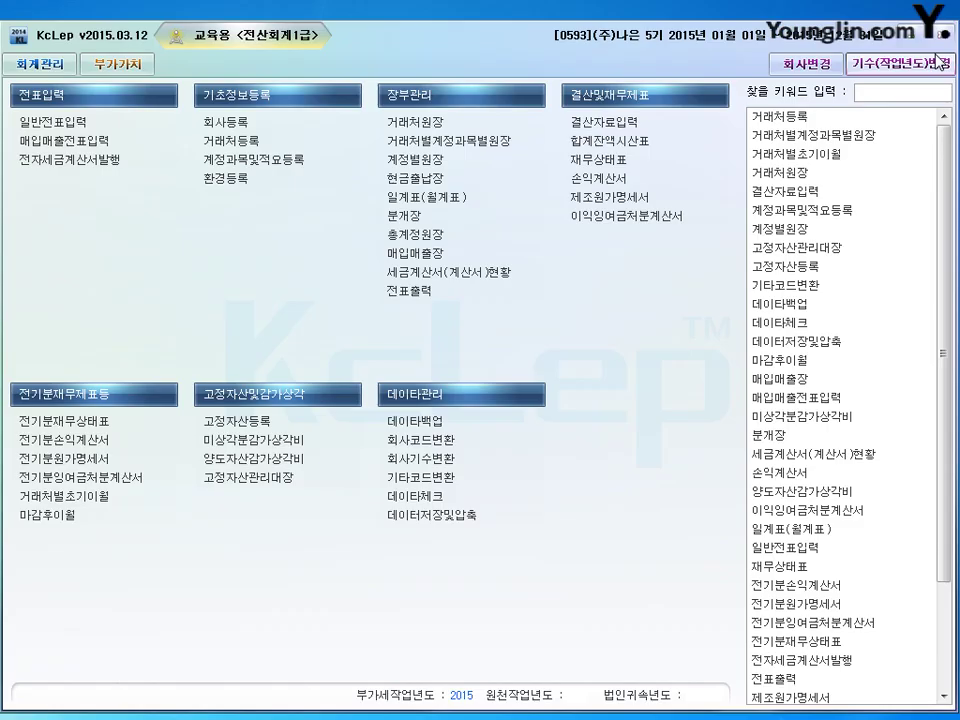
Start a 09/10 매입매출 entry of type 61 현과 with item 회식대금.
left_click(73, 150)
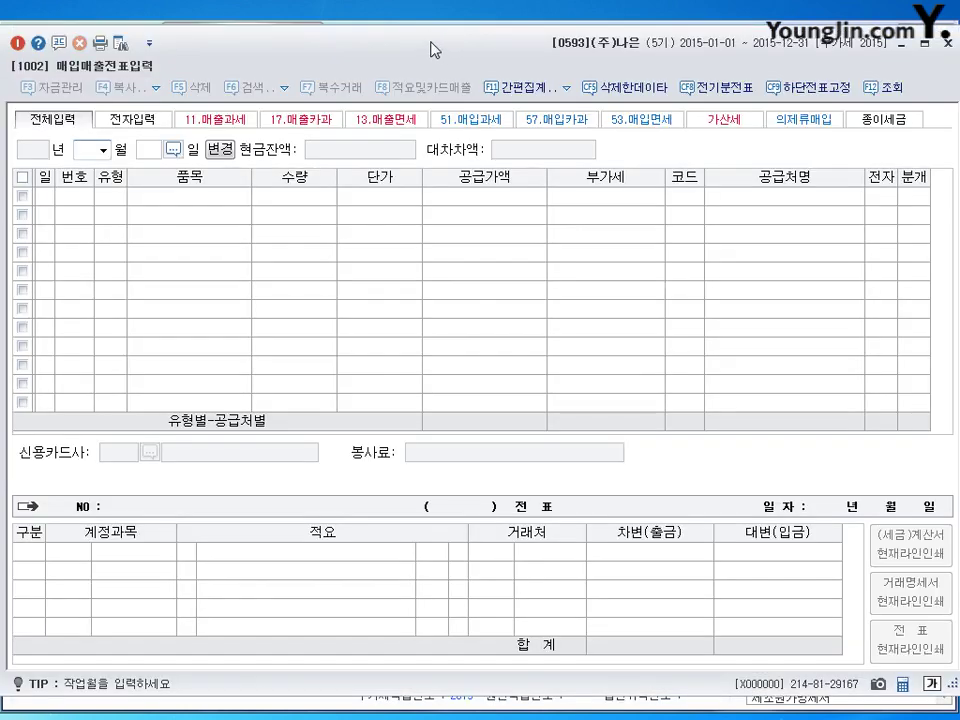
type("0910")
key("Return")
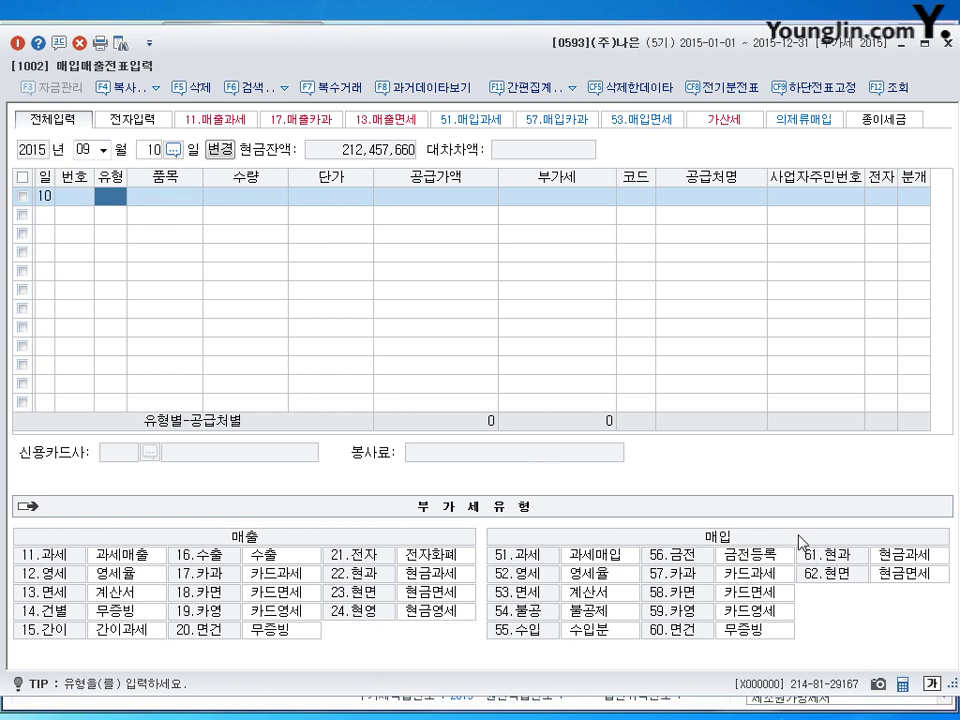
type("61")
key("Return")
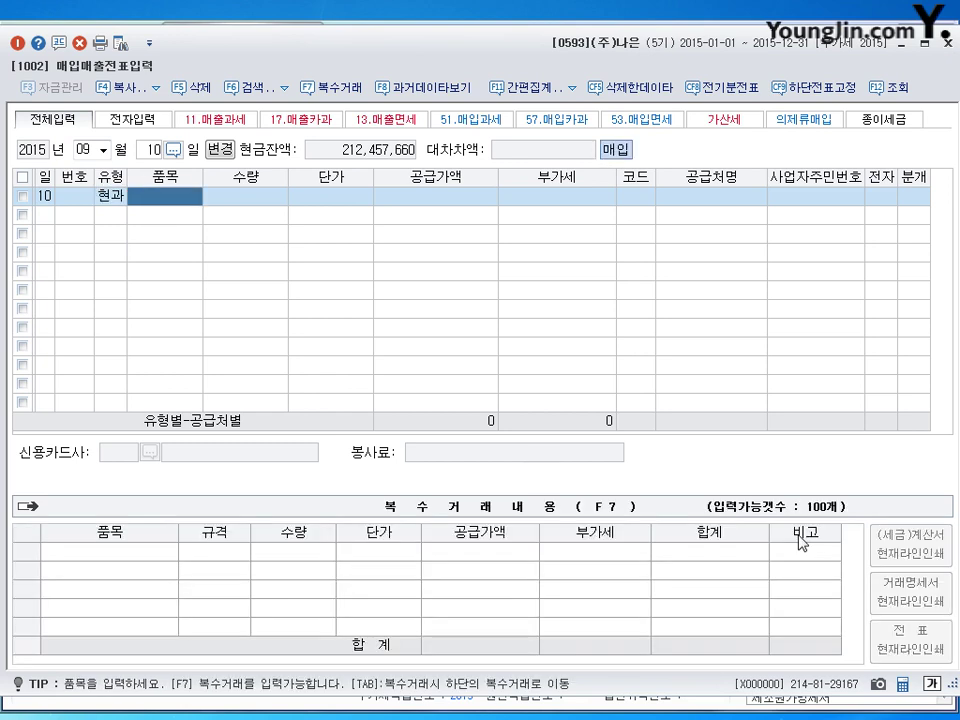
type("회")
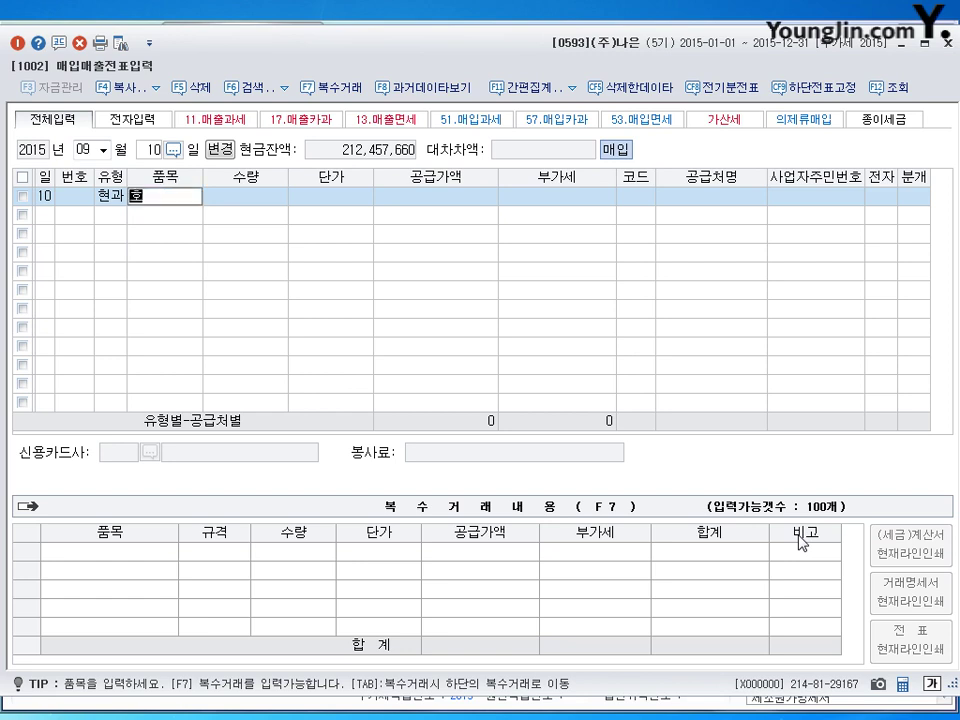
type("식대ㄱ")
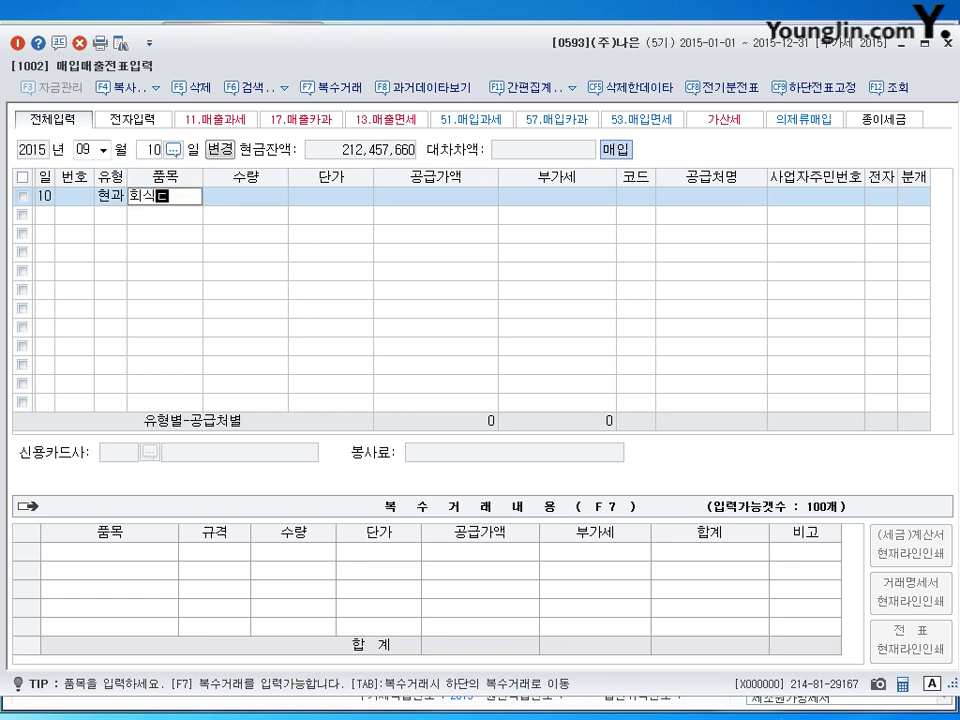
type("ㅡㅁ")
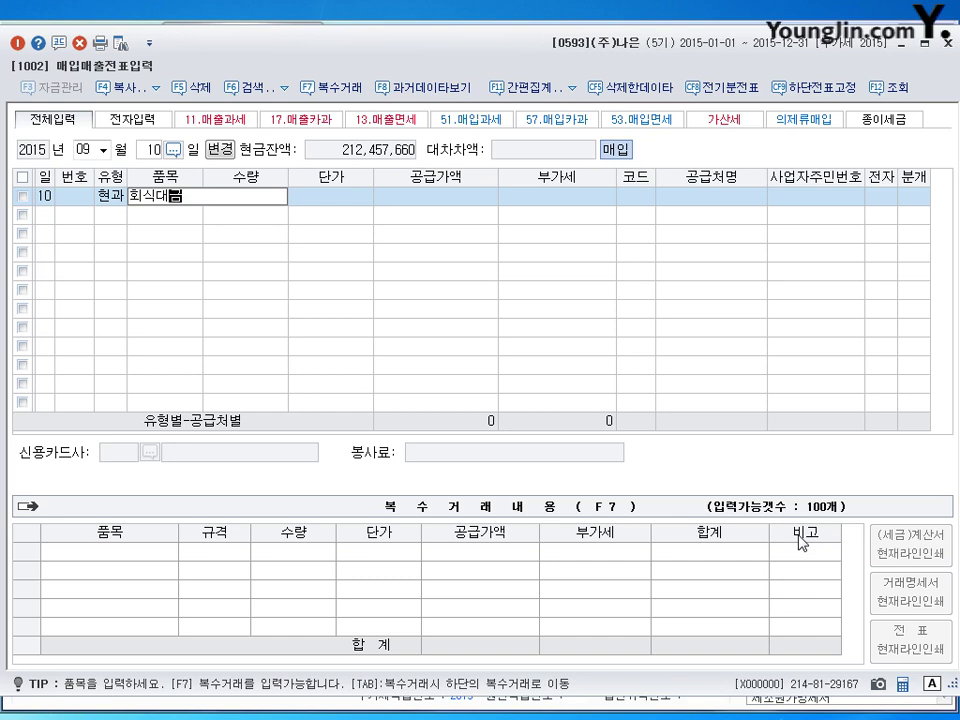
key("Return")
Enter the 220,000 total with VAT split out, supplier 순천식당, and 분개 1 현금.
key("Return")
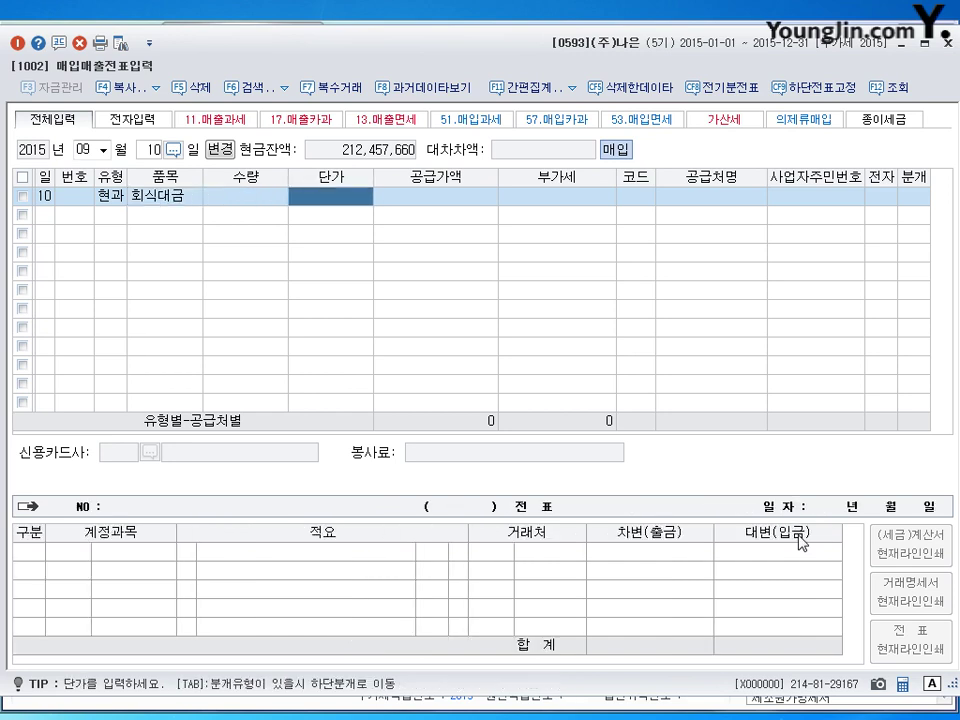
key("Return")
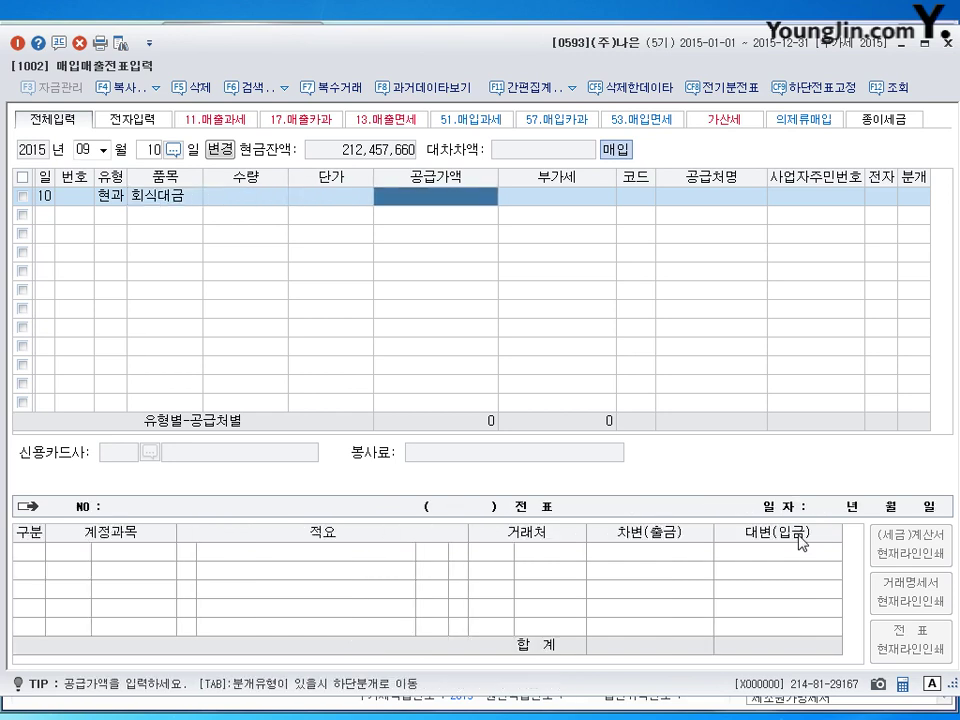
type("2200000")
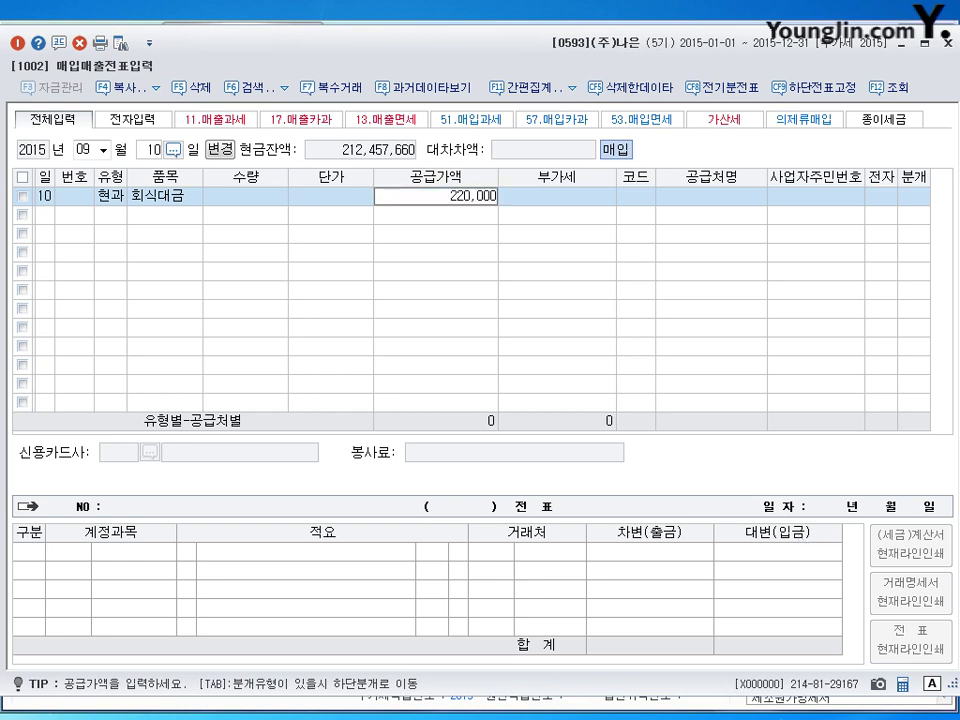
key("Return")
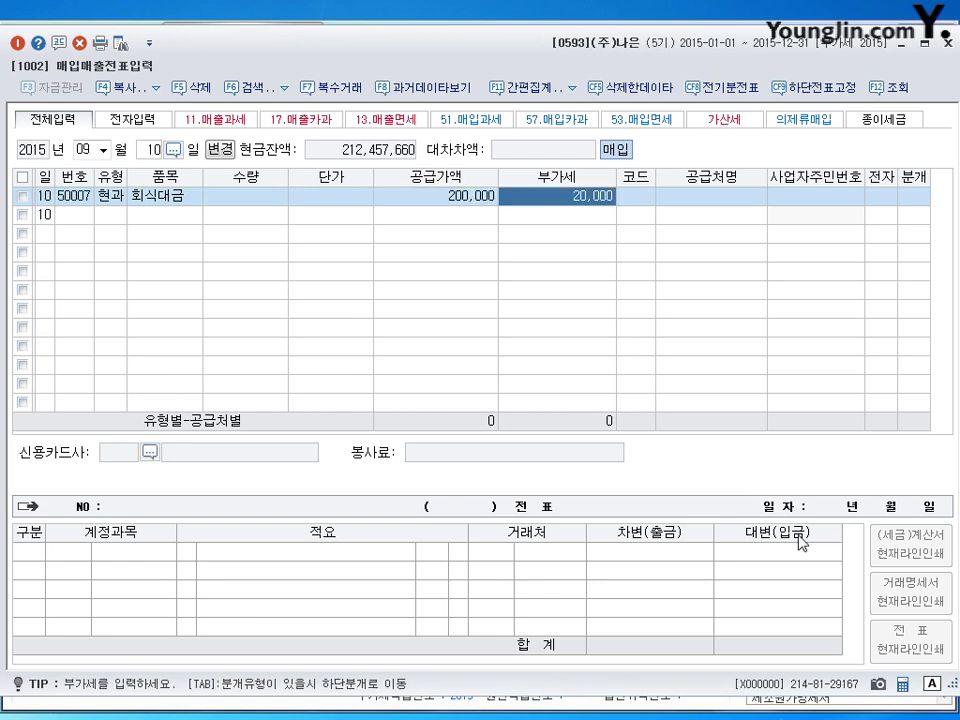
key("Return")
type("순천")
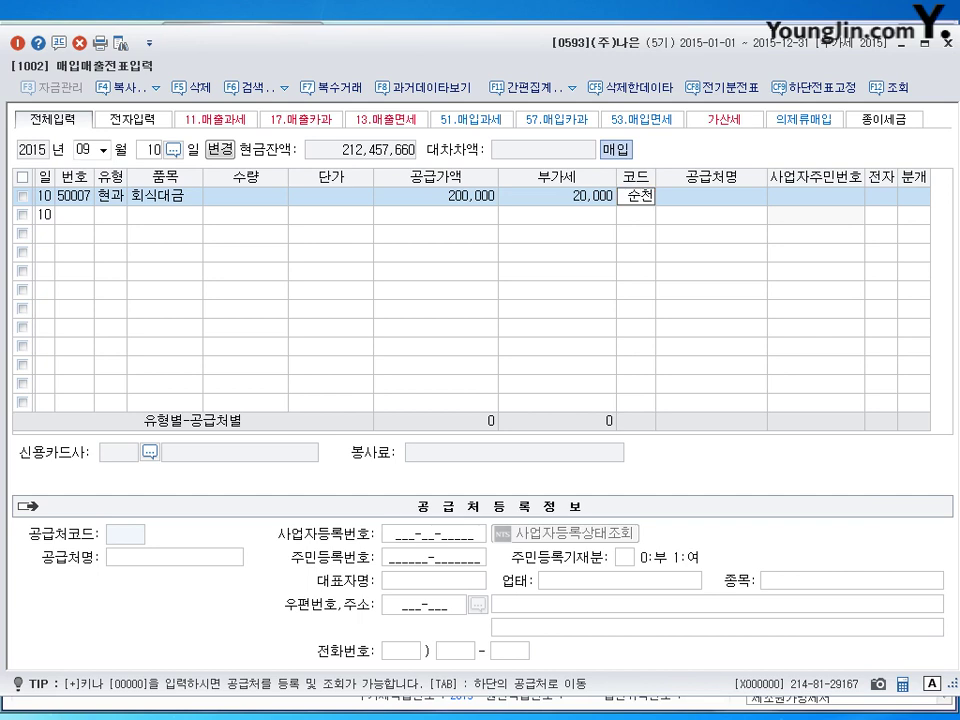
key("Return")
key("Return")
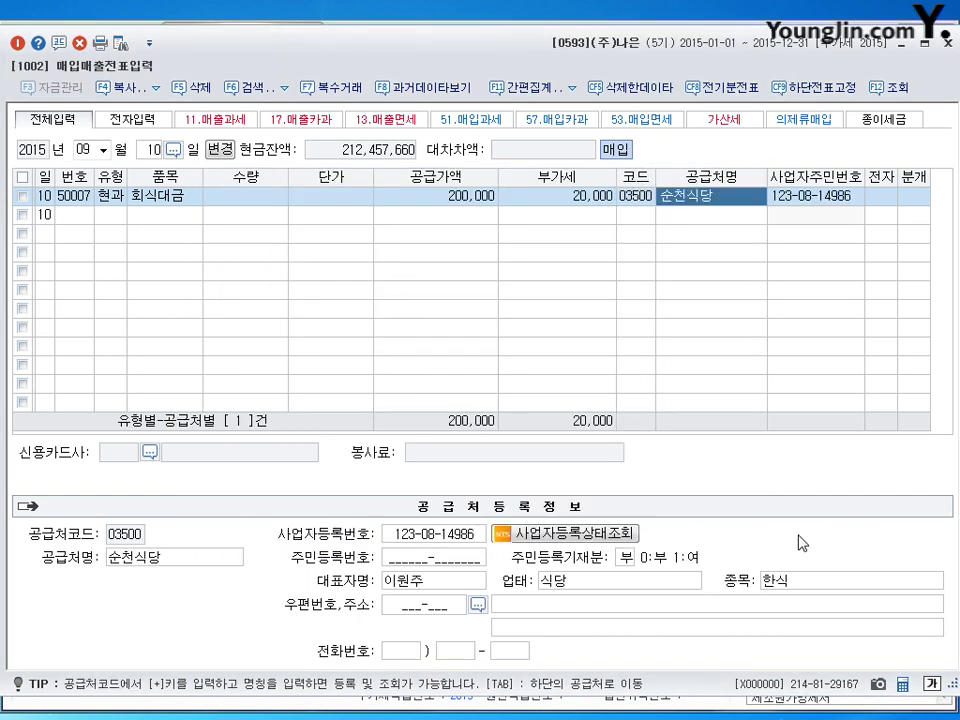
key("Return")
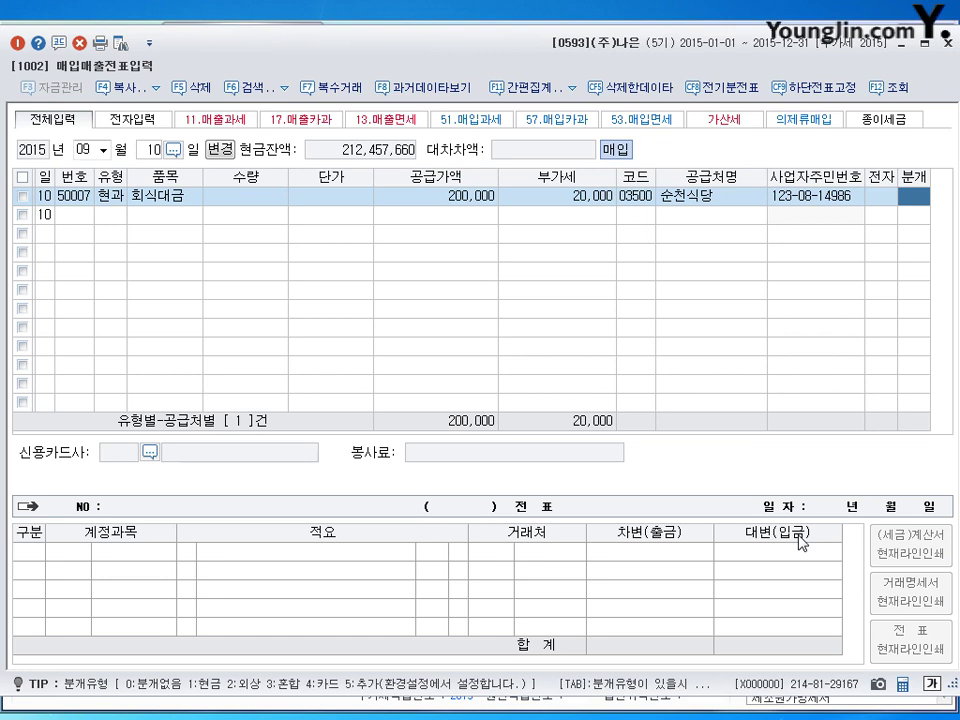
key("1")
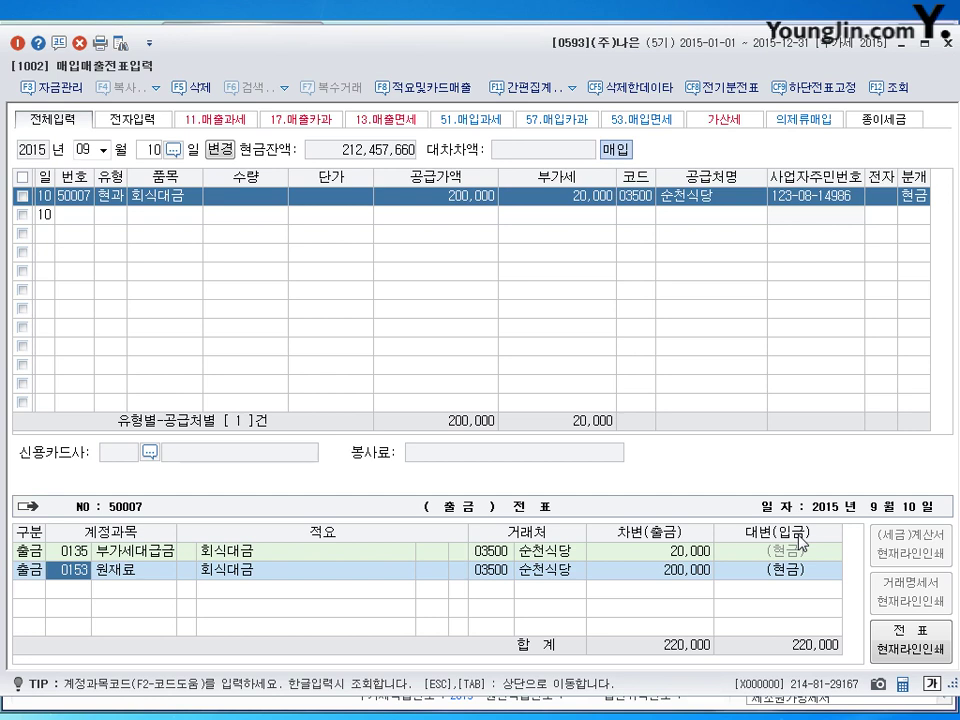
Replace the 0153 원재료 debit account with 0511 복리후생비 and save the voucher.
type("511")
key("Return")
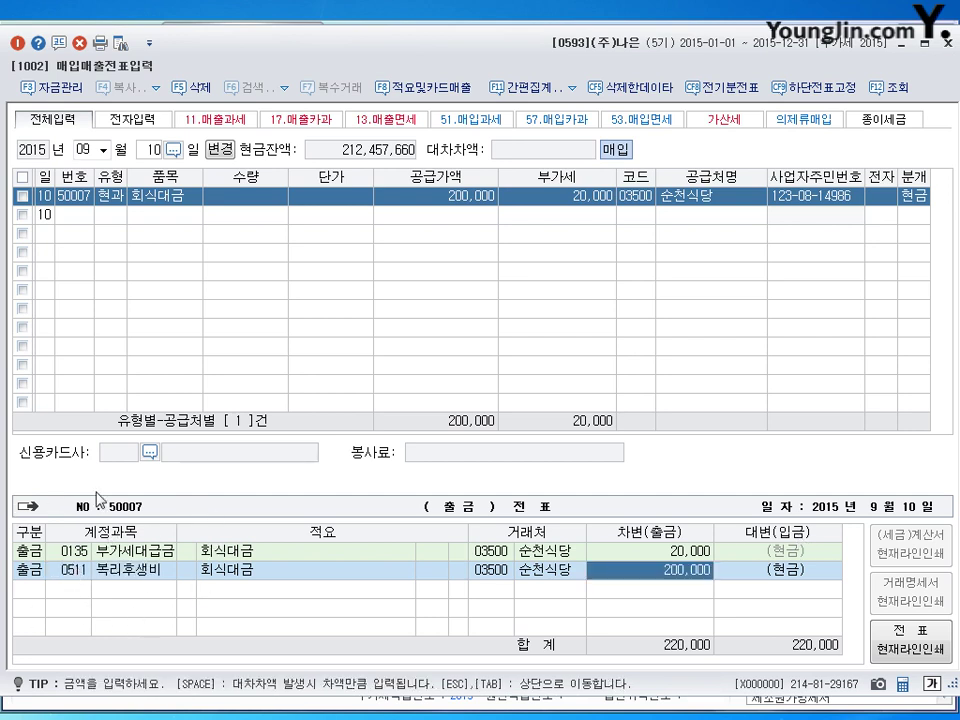
key("Escape")
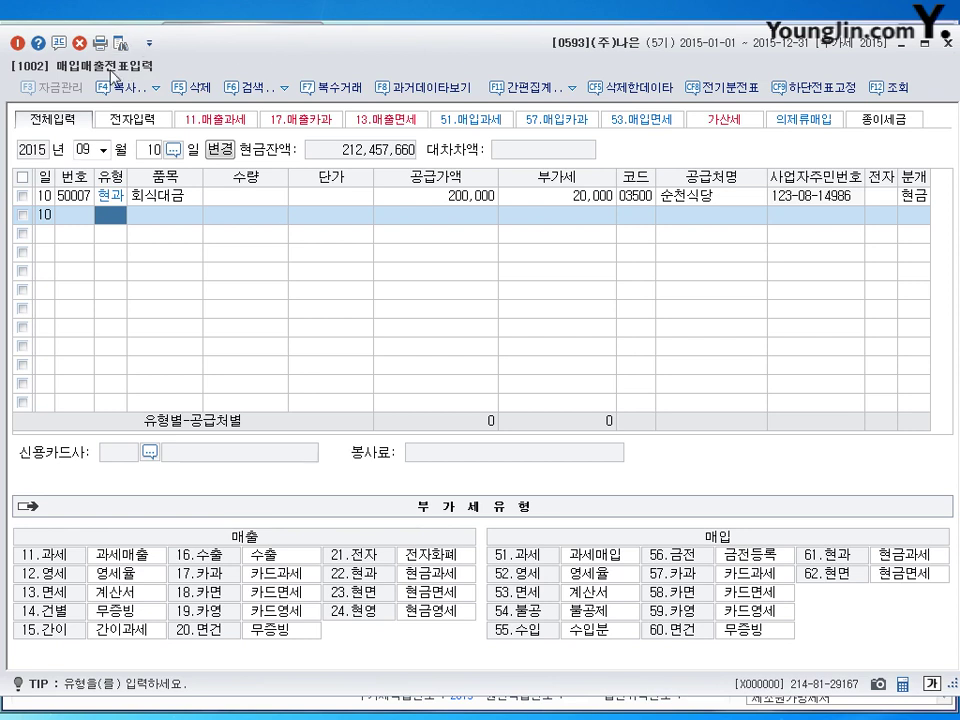
Load September 15 and view the (주)여수 4,000,000 taxable sale's journal, leaving its VAT type unchanged.
left_click(66, 120)
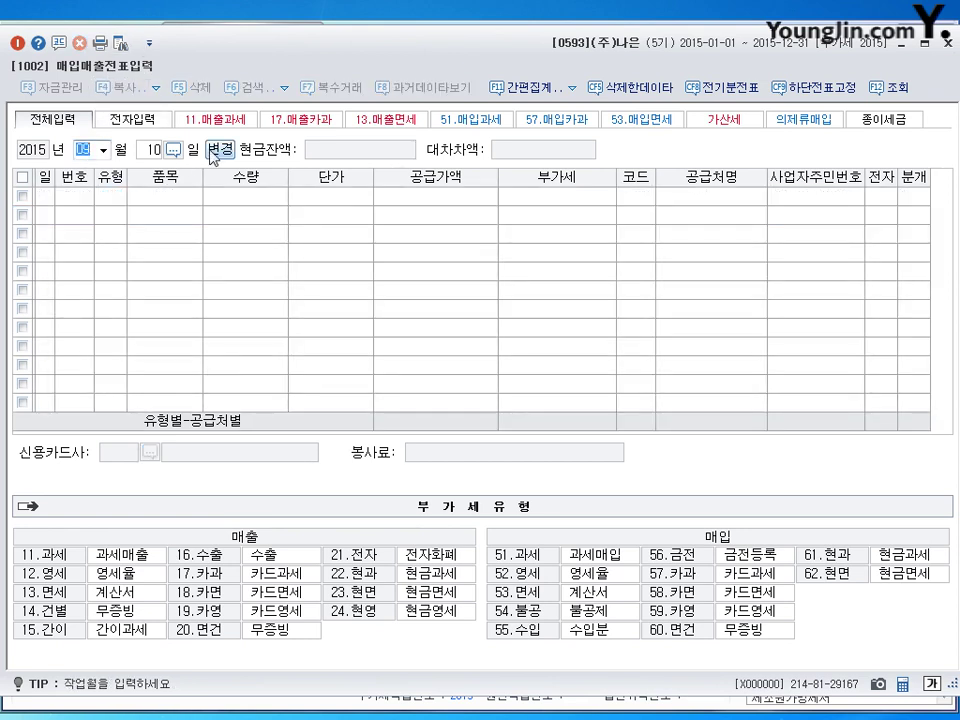
key("Return")
type("15")
key("Return")
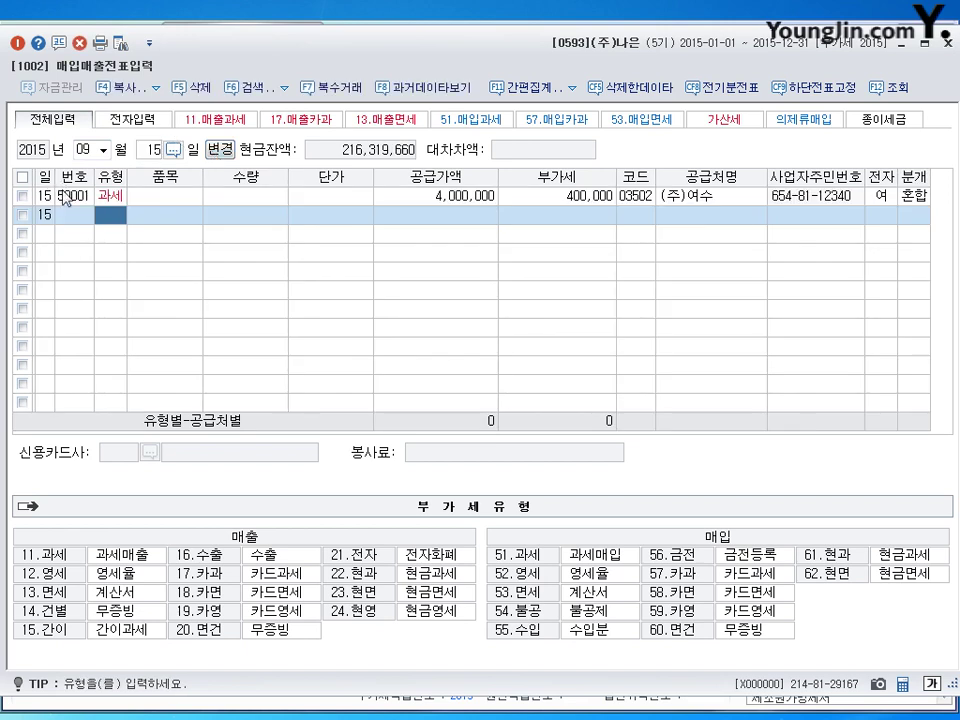
left_click(64, 197)
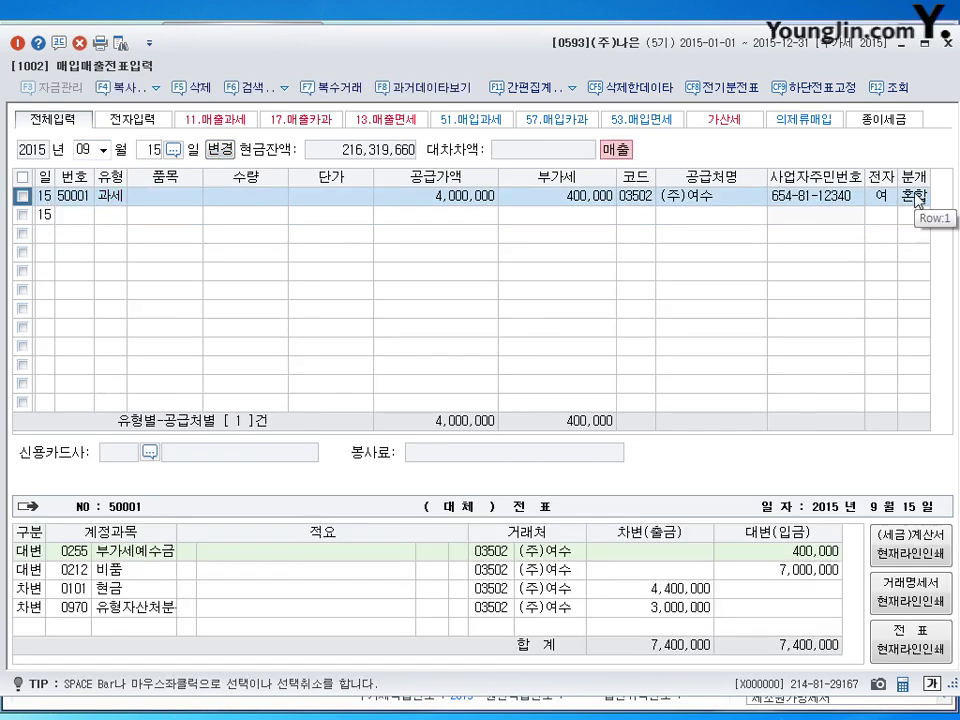
left_click(108, 196)
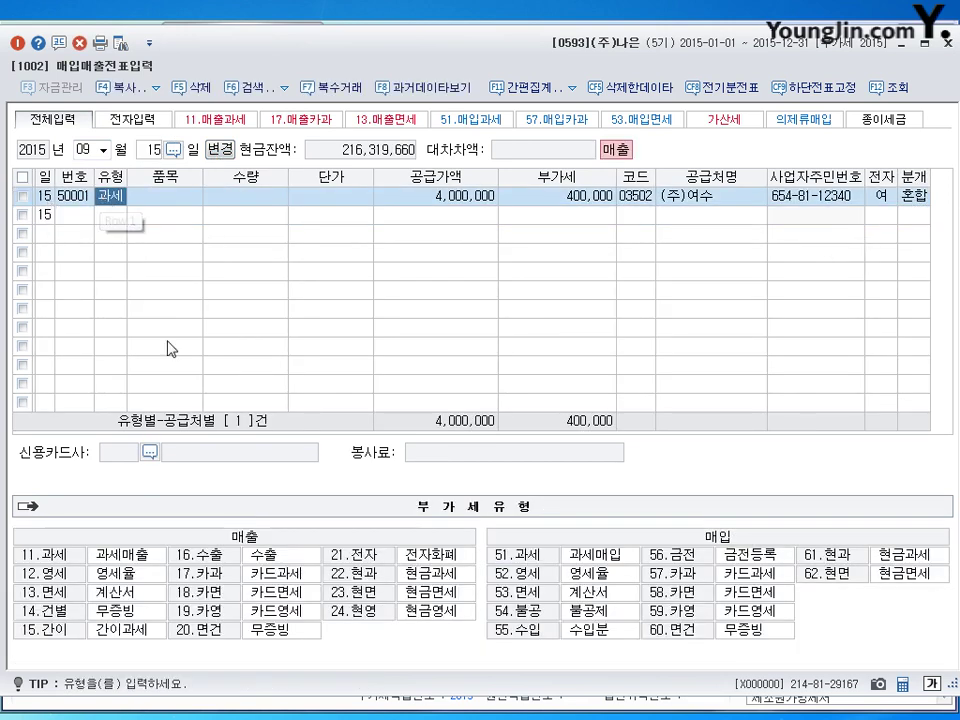
key("Escape")
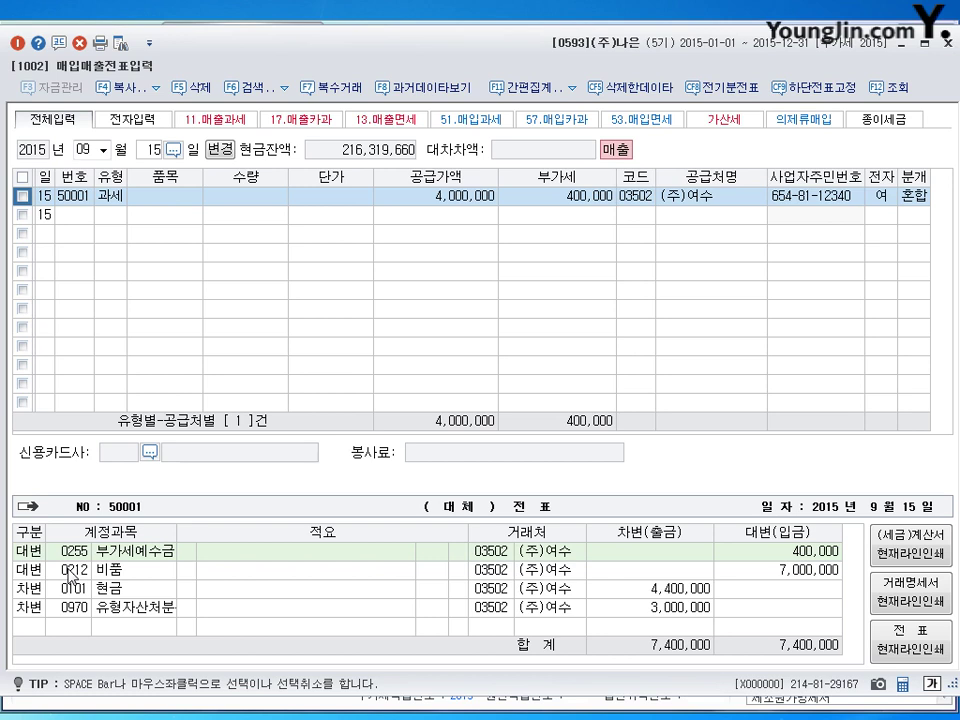
Cut the 0970 disposal debit to 500,000, add a balancing 0213 accumulated-depreciation debit, and close.
left_click(661, 610)
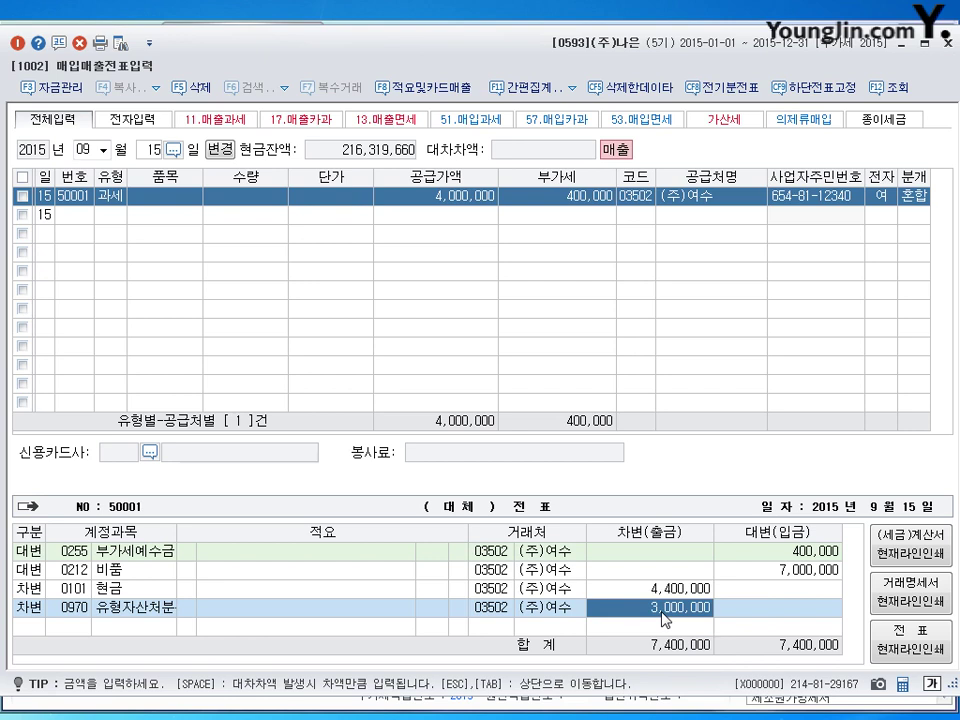
type("500000")
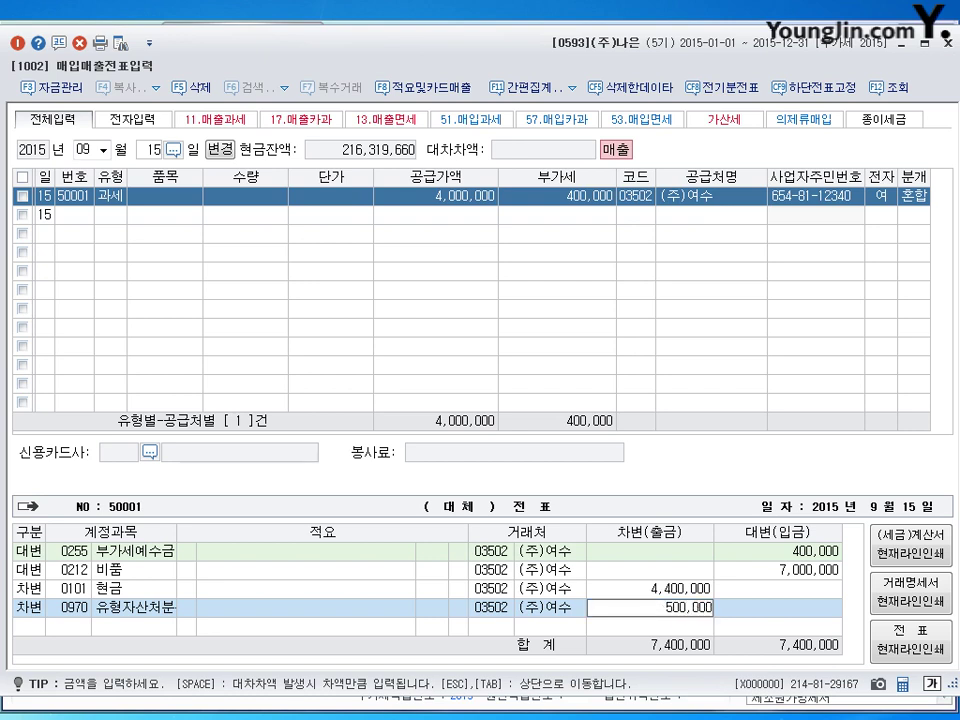
key("Return")
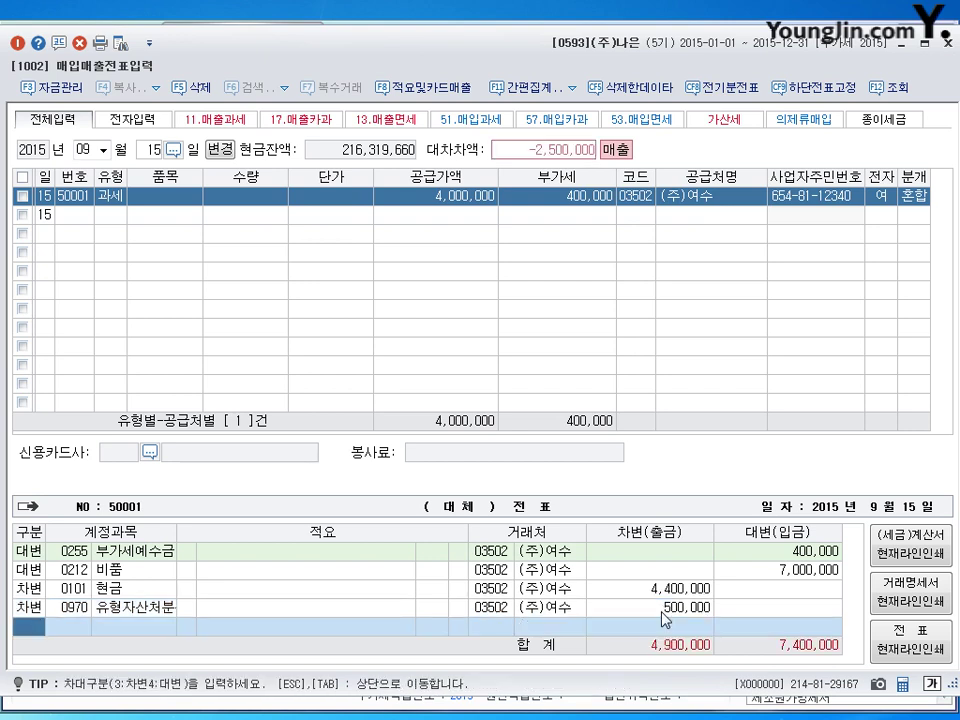
type("3")
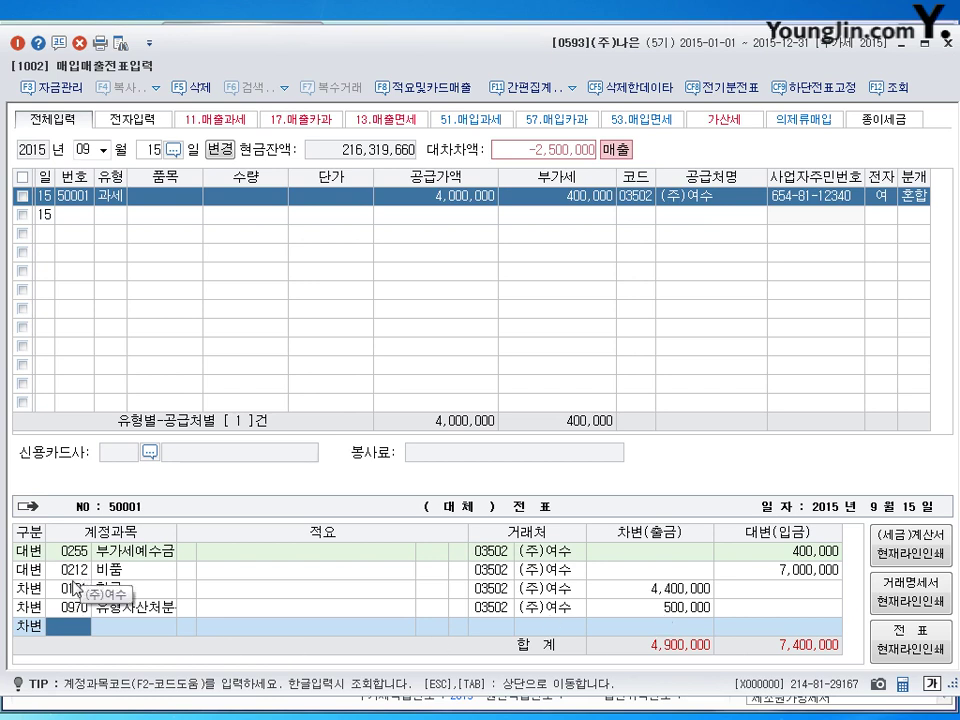
type("4")
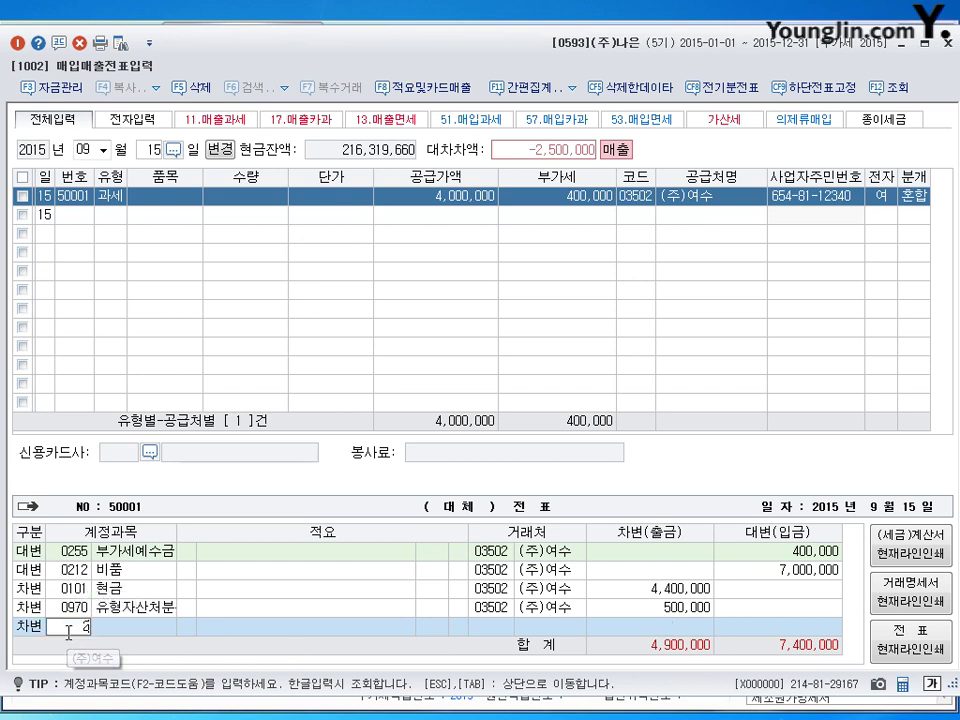
key("Return")
key("Return")
key("Return")
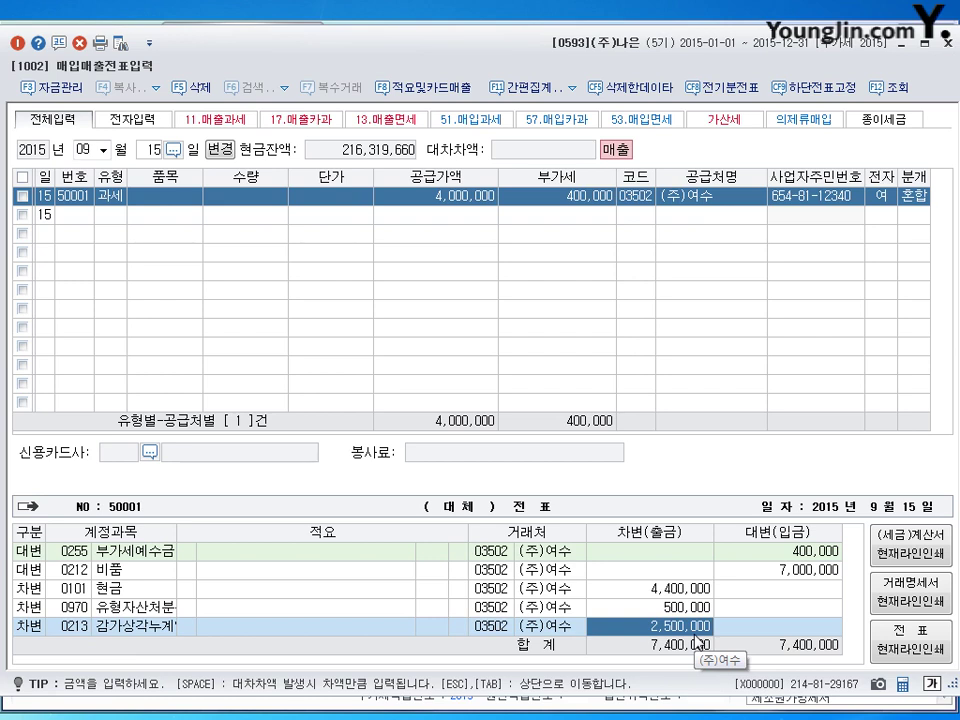
key("Return")
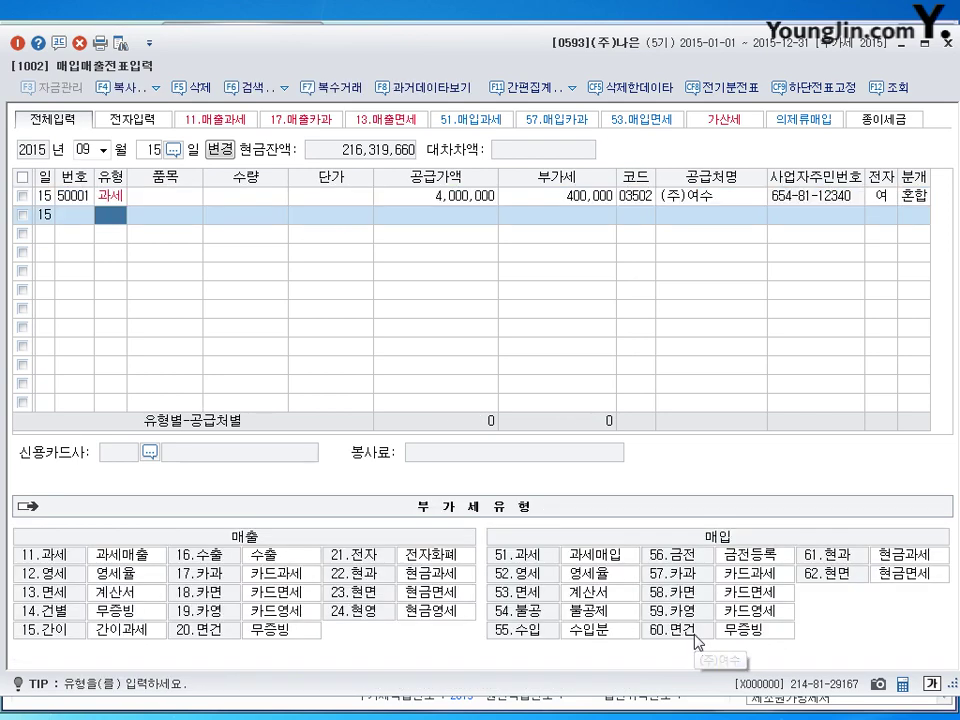
left_click(946, 43)
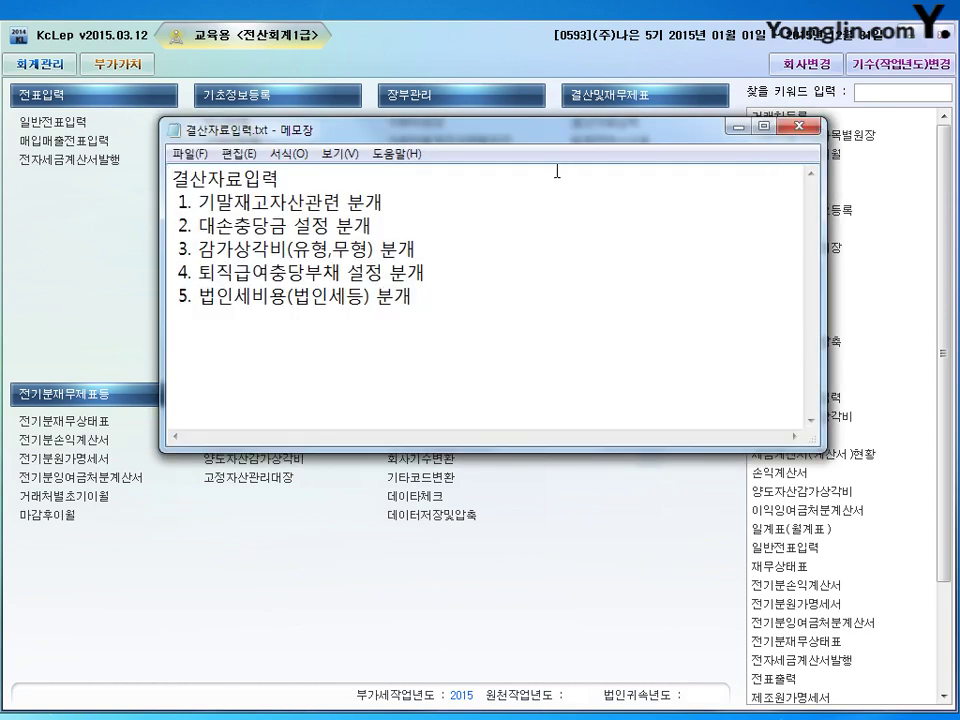
Read through the five closing items in 결산자료입력.txt, then minimize Notepad.
left_click_drag(452, 112, 625, 158)
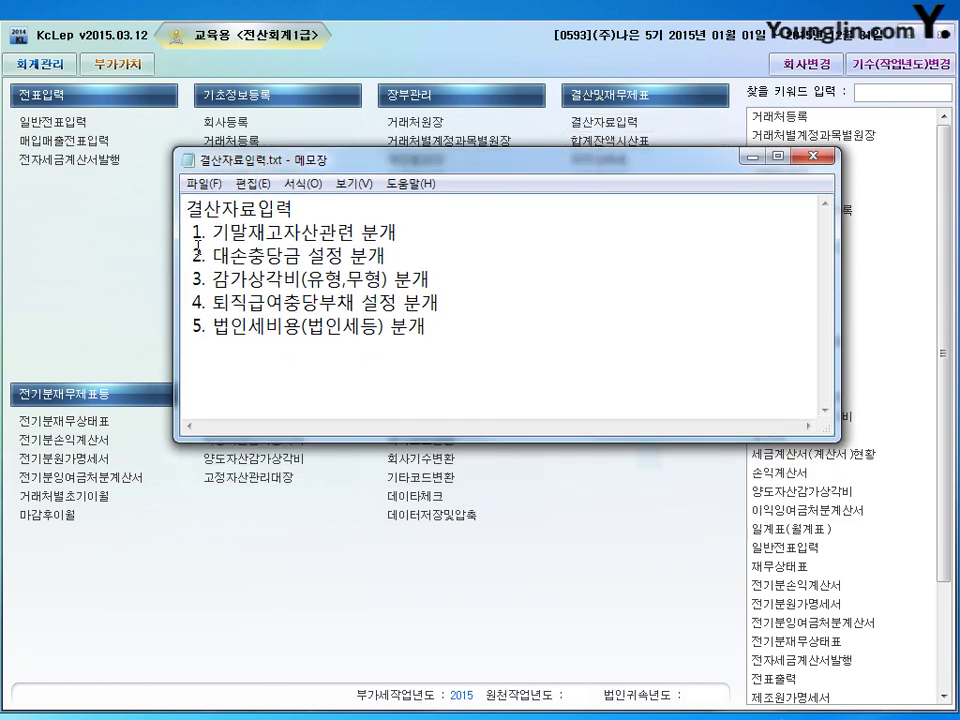
left_click_drag(188, 231, 430, 326)
left_click(493, 328)
left_click_drag(493, 328, 188, 232)
left_click(255, 232)
left_click_drag(465, 298, 206, 301)
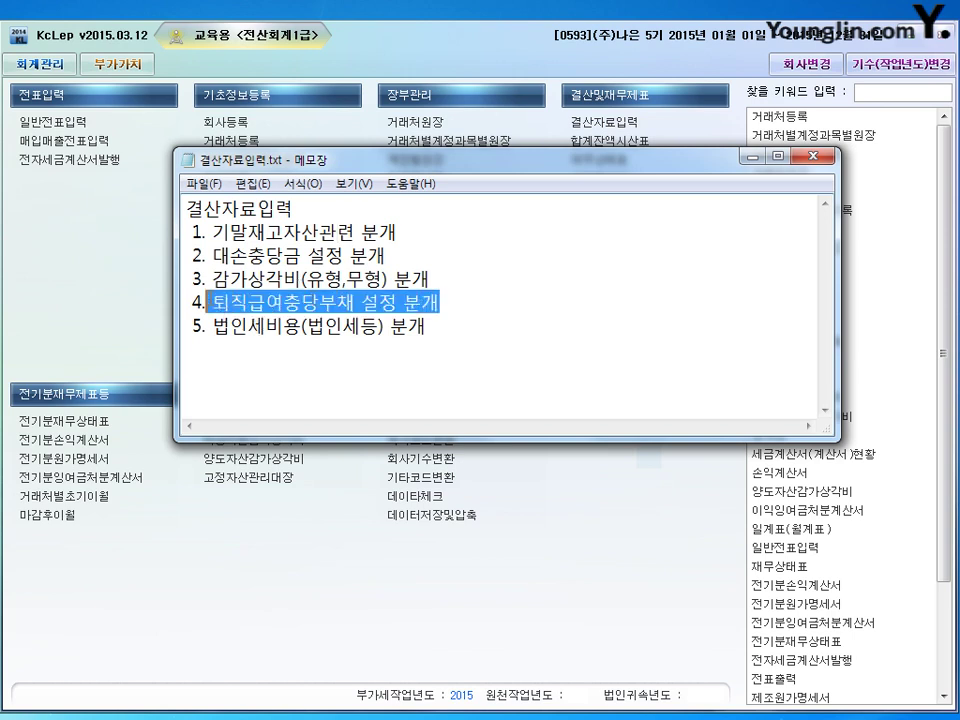
left_click(594, 266)
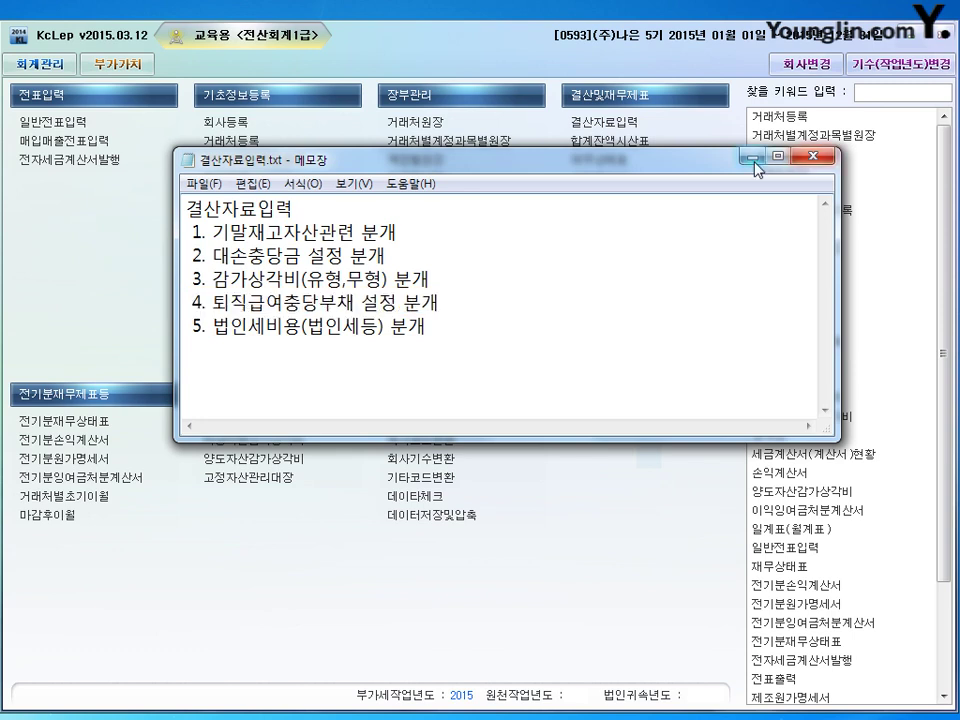
left_click(753, 158)
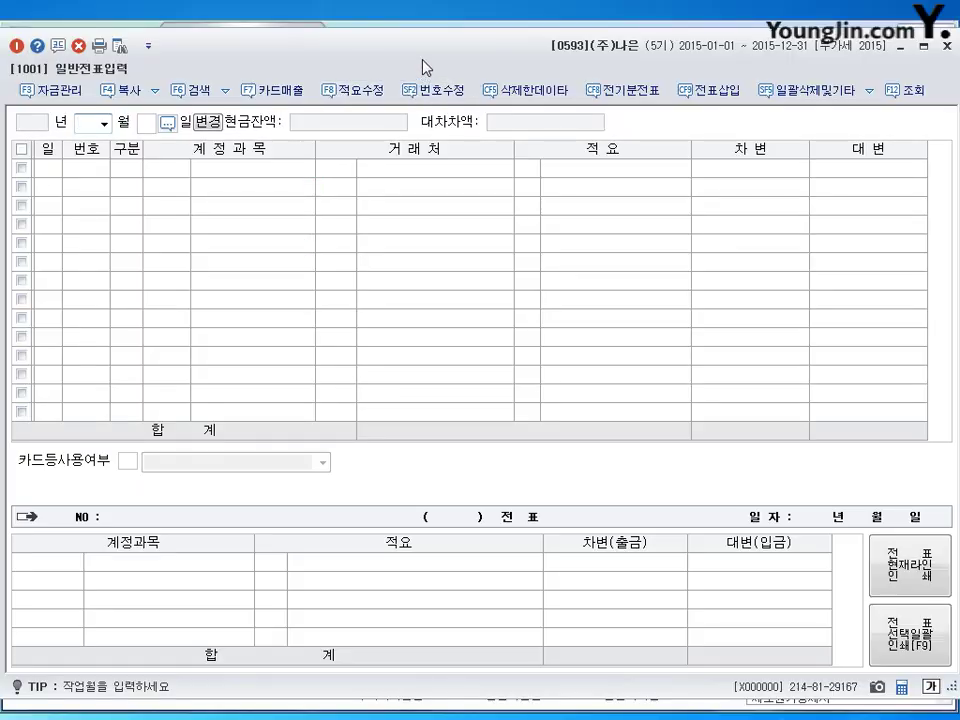
Start a 31 December voucher debiting 0813 접대비 for 2,000,000.
type("12")
key("Return")
type("31")
key("Return")
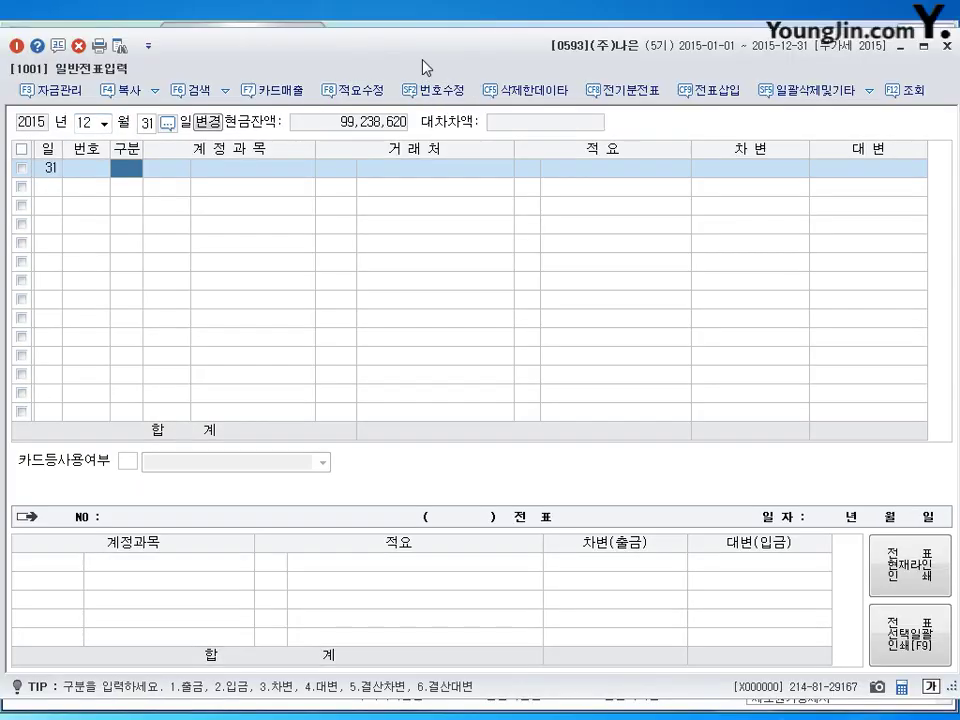
type("3")
key("Return")
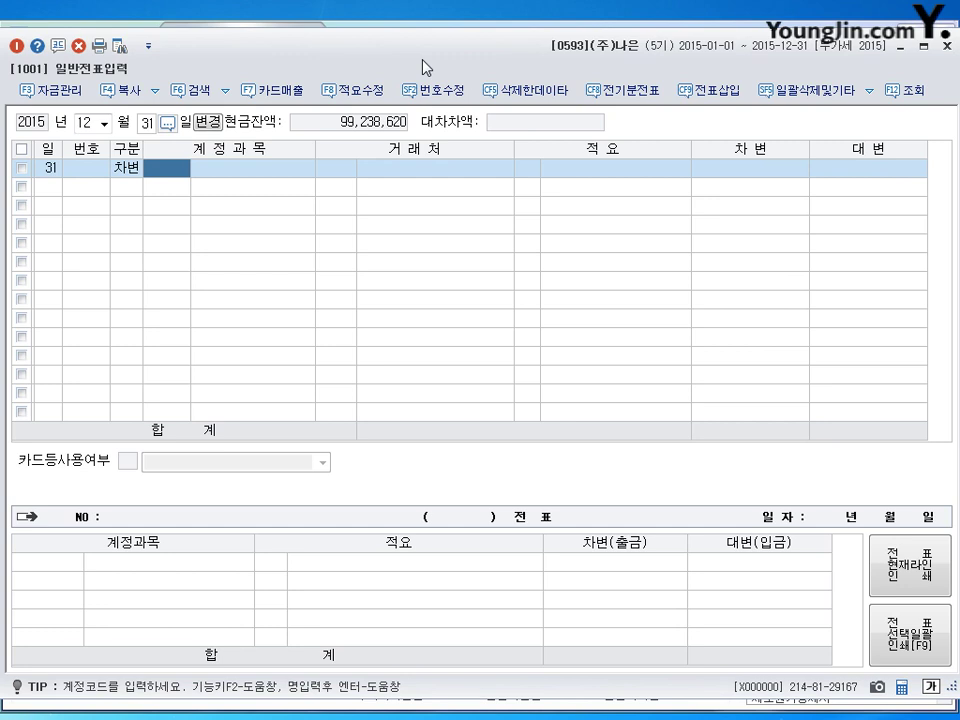
type("0813")
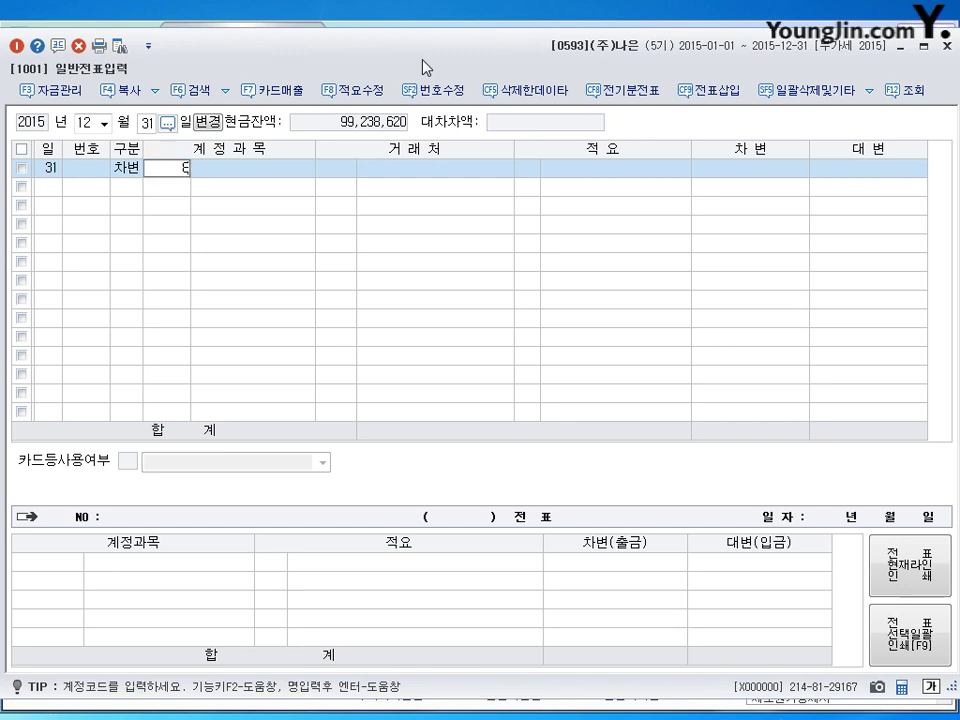
key("Return")
key("Return")
key("Return")
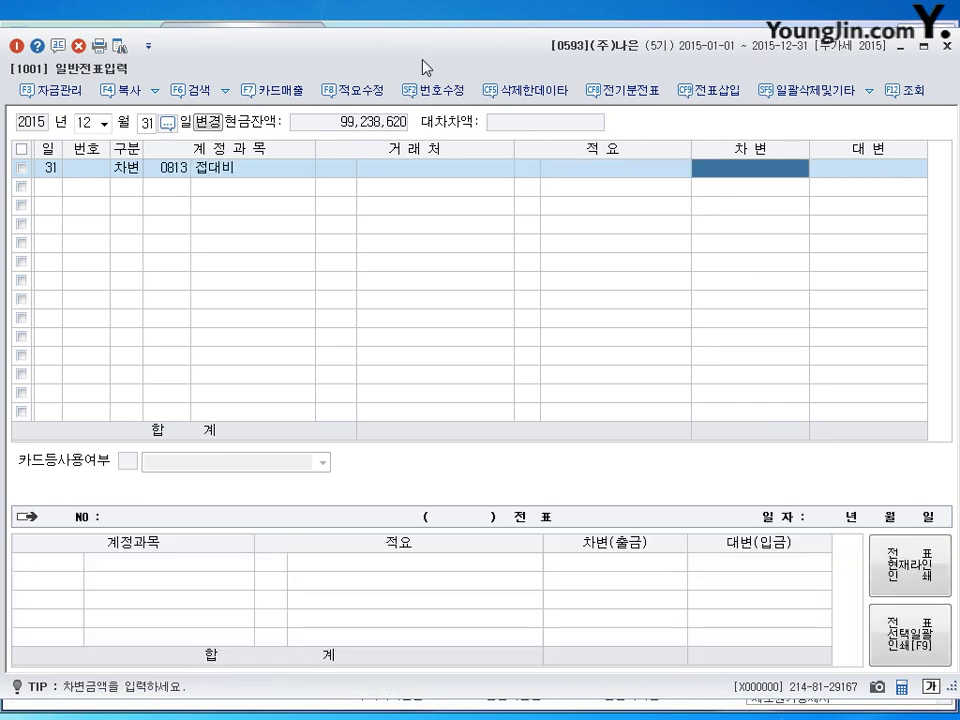
type("2000000")
Credit 0150 제품 2,000,000 with summary 8, 타계정으로 대체액 손익계산서 반영분.
key("Return")
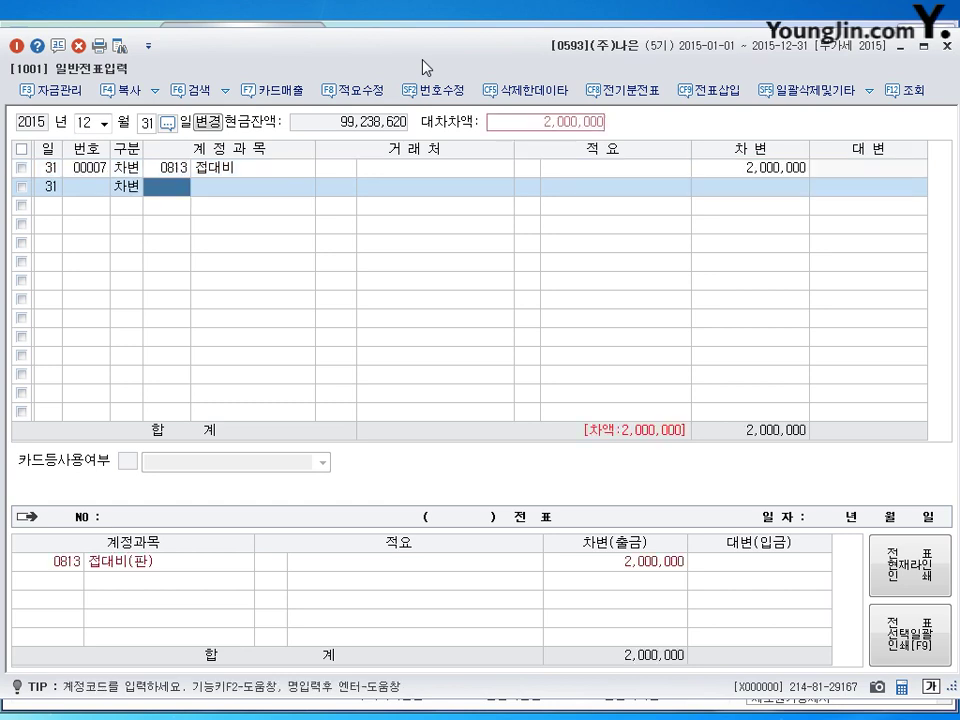
key("Left")
type("4")
key("Return")
type("150")
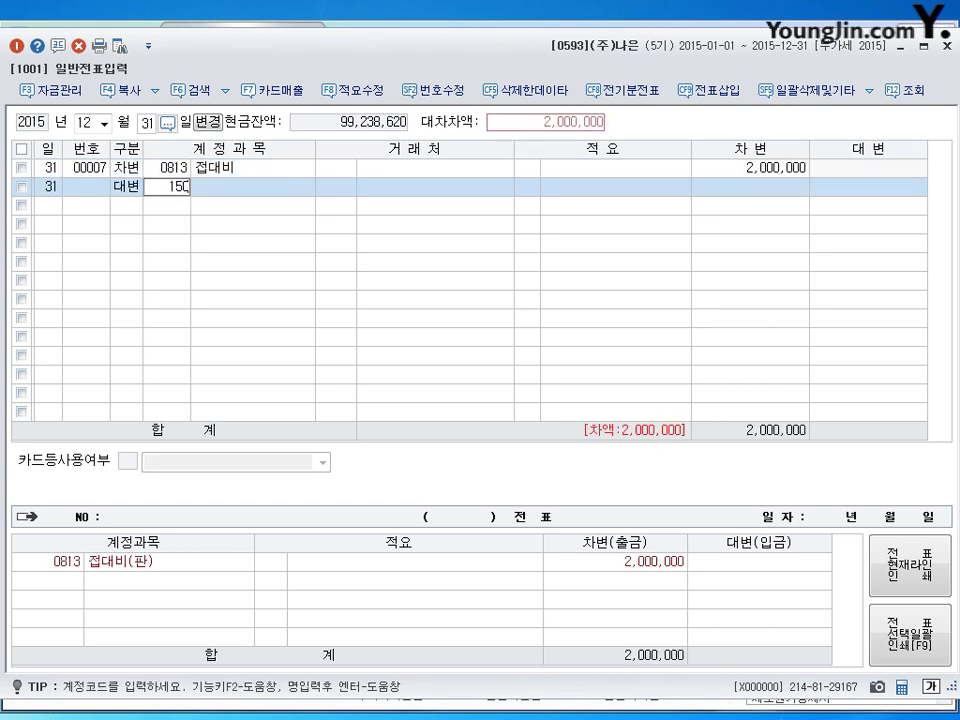
key("Return")
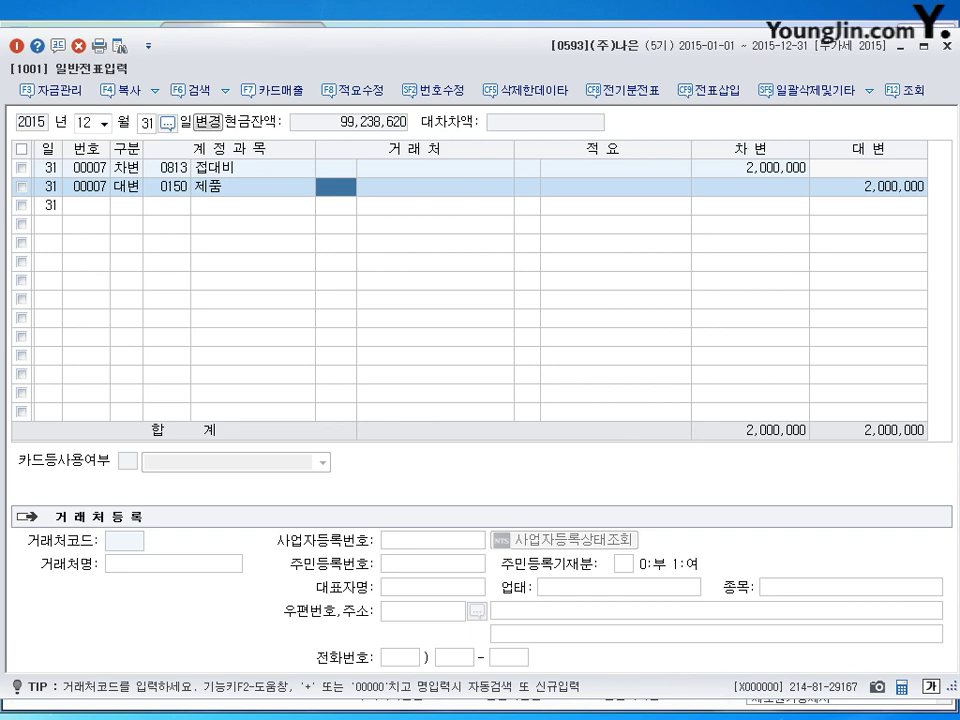
key("Return")
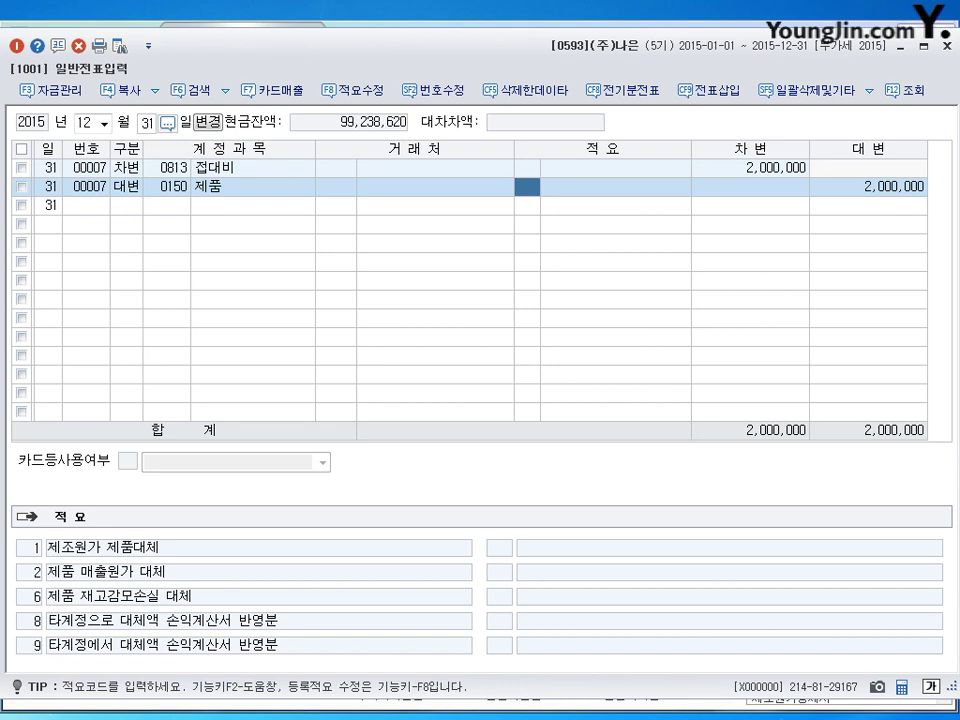
type("8")
key("Return")
key("Return")
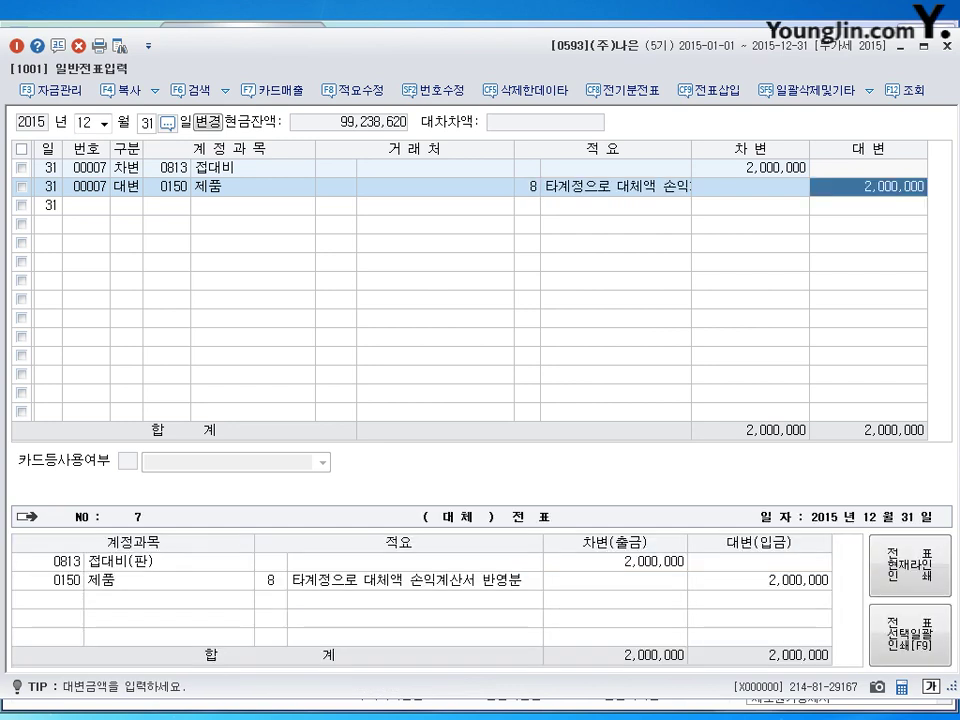
key("Return")
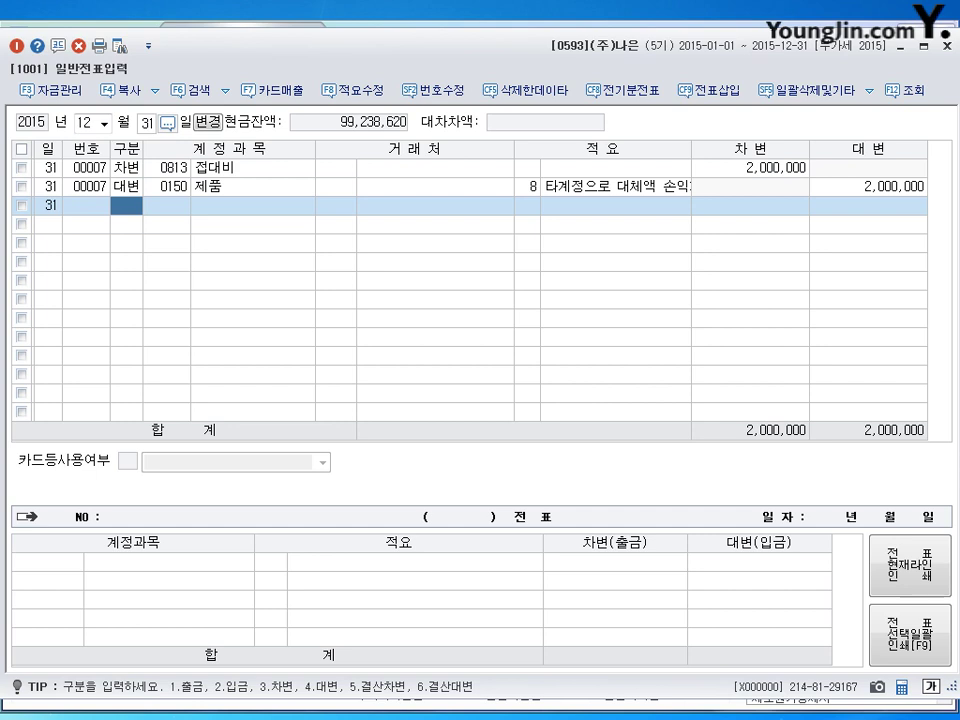
Debit 0122 소모품 and credit 0830 소모품비 2,800,000 on Dec 31, then close voucher entry.
type("3")
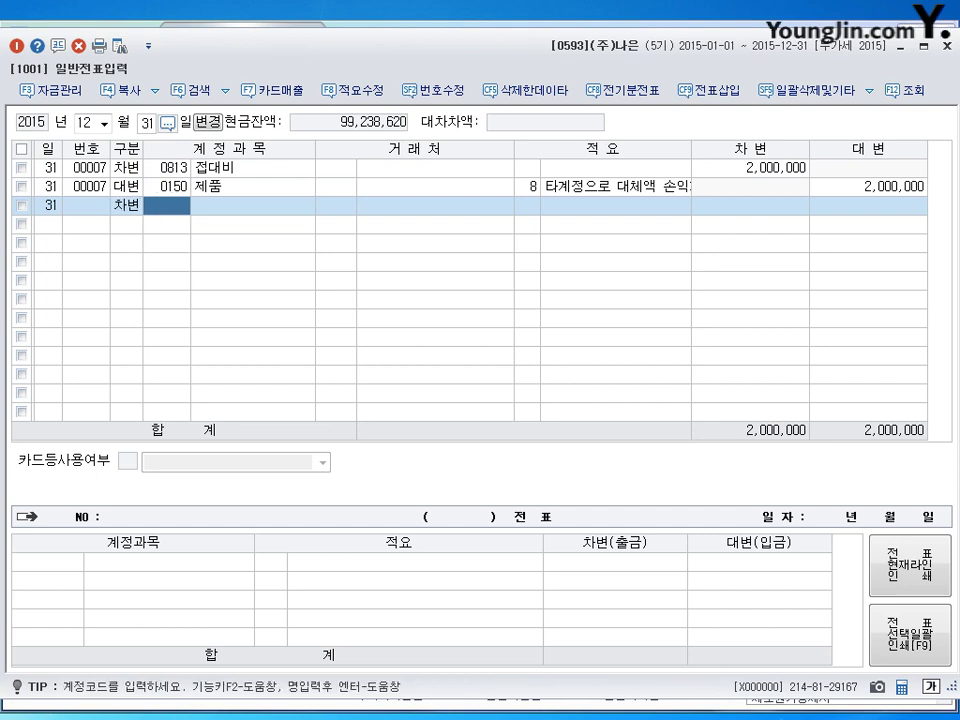
type("0122")
key("Return")
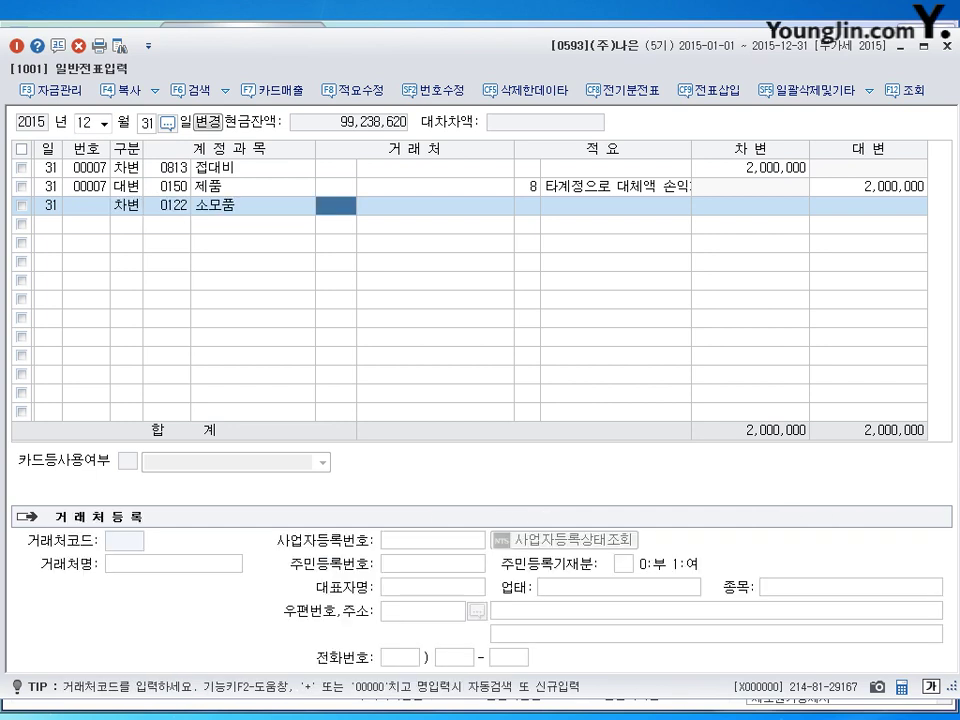
key("Return")
key("Return")
type("2800000")
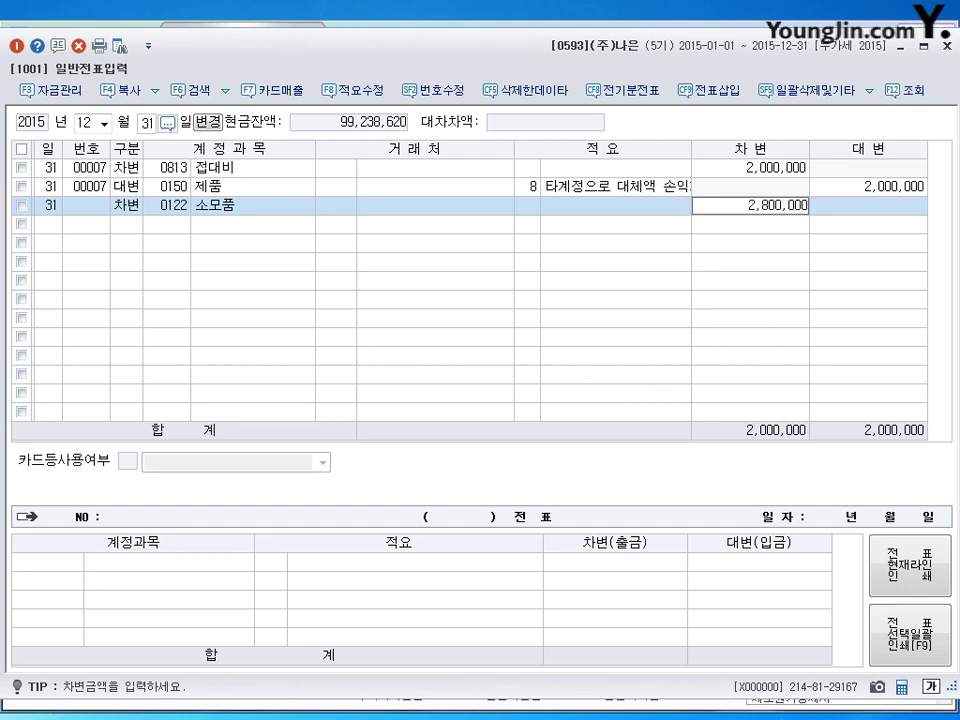
key("Return")
type("40830")
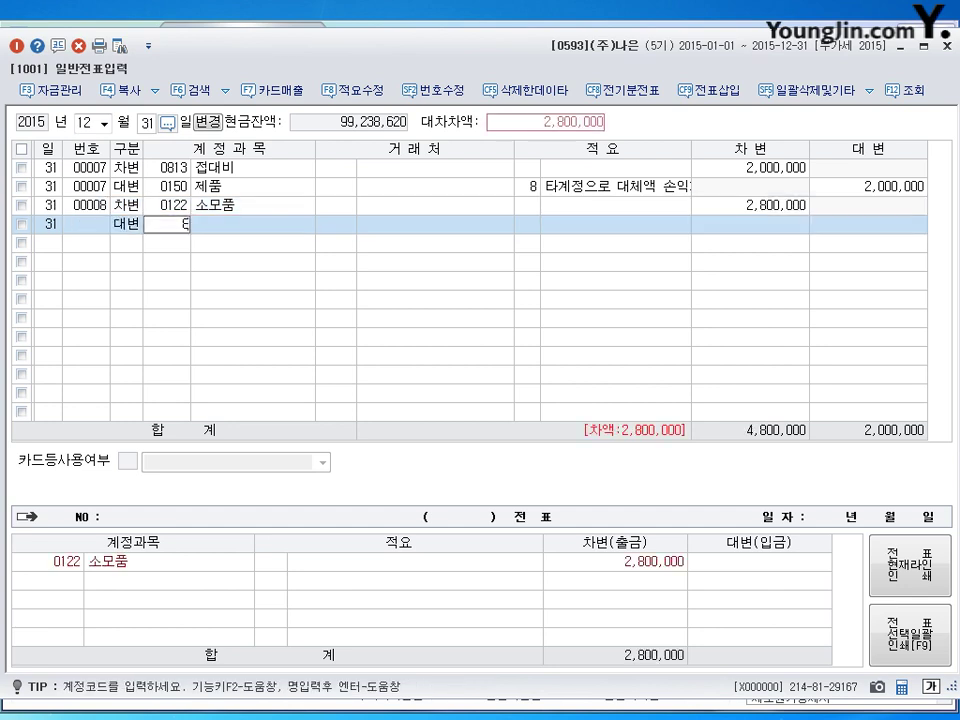
key("Return")
key("Return")
key("Return")
key("Return")
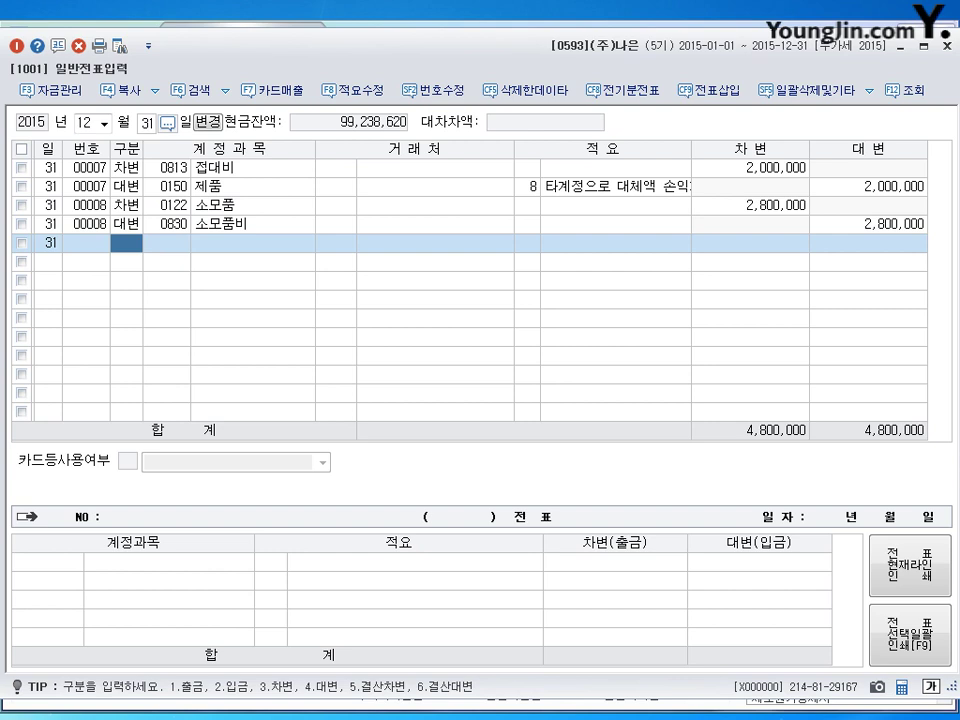
key("Escape")
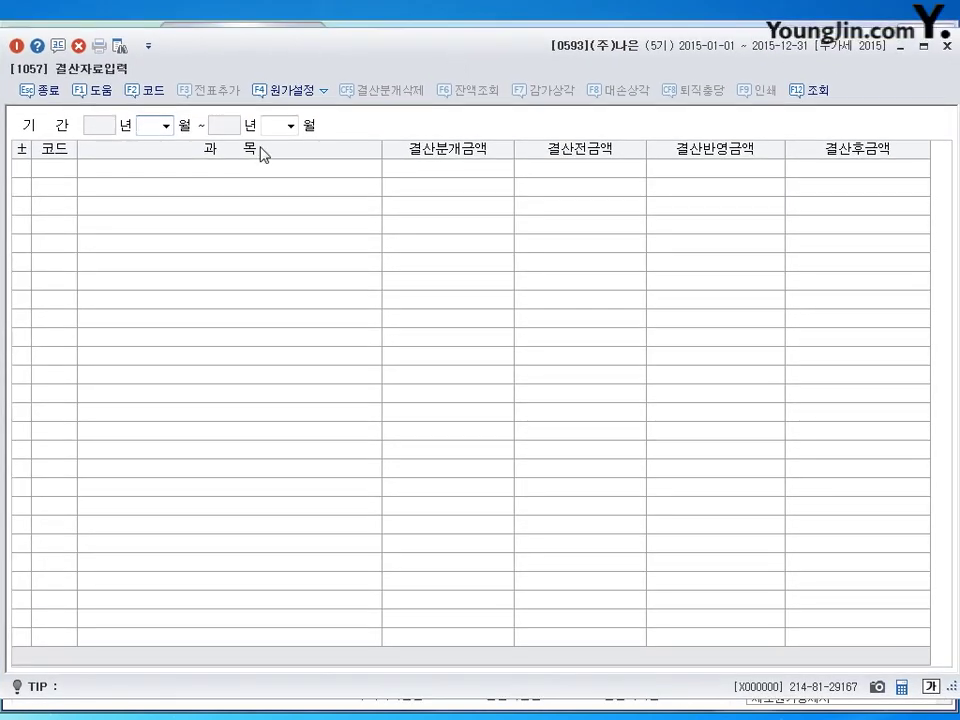
Show closing data for 2015-01 through 2015-12 and scroll to 4. 판매비와 일반관리비.
type("1")
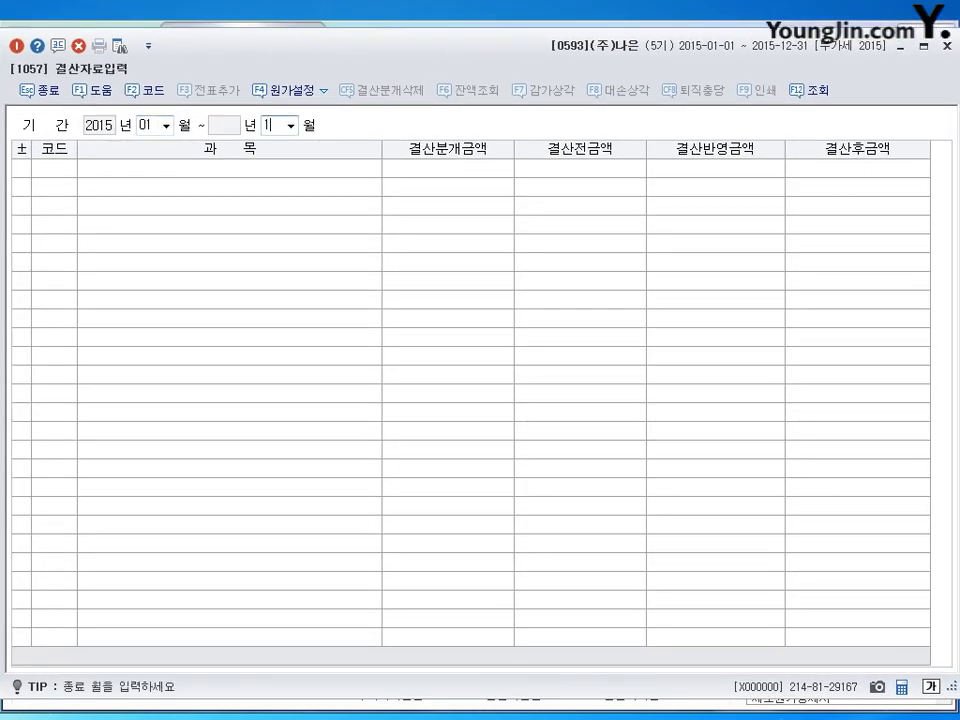
type("2")
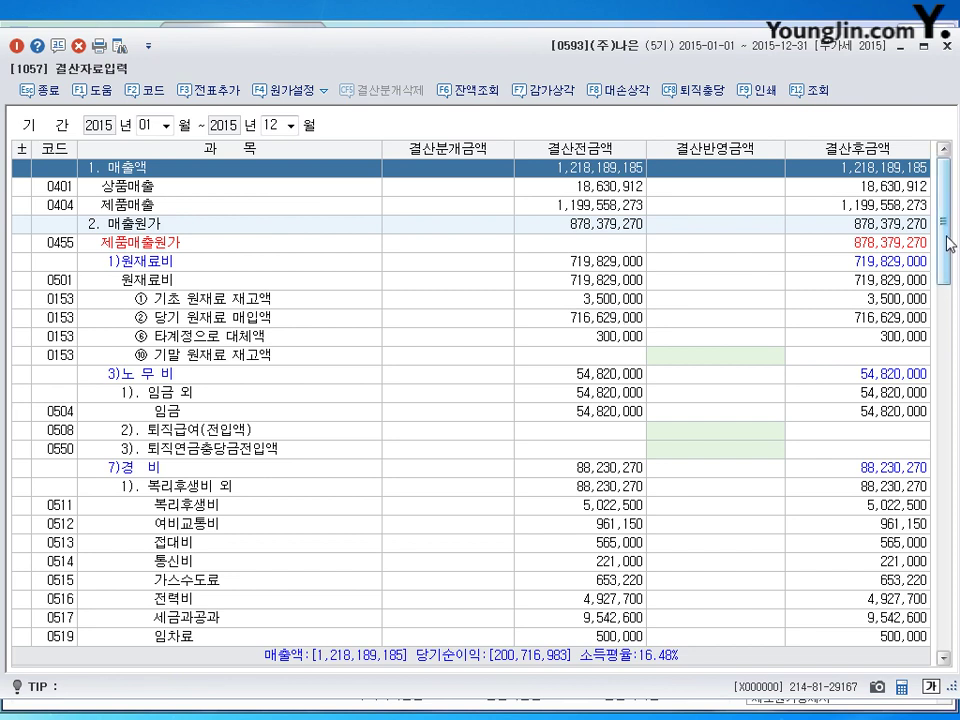
left_click_drag(950, 230, 948, 443)
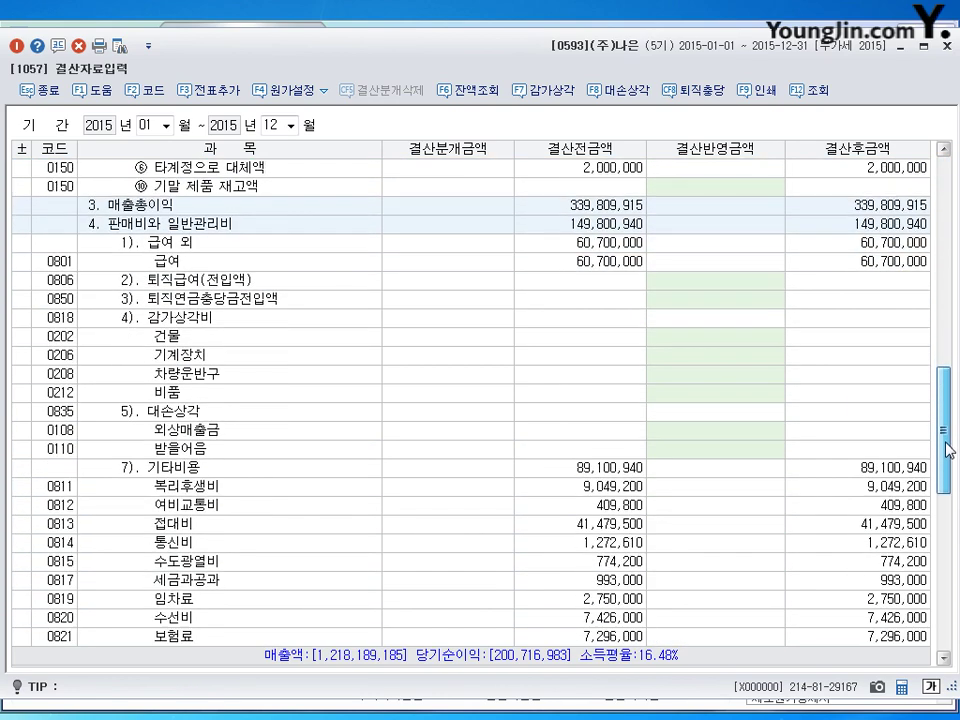
left_click(163, 227)
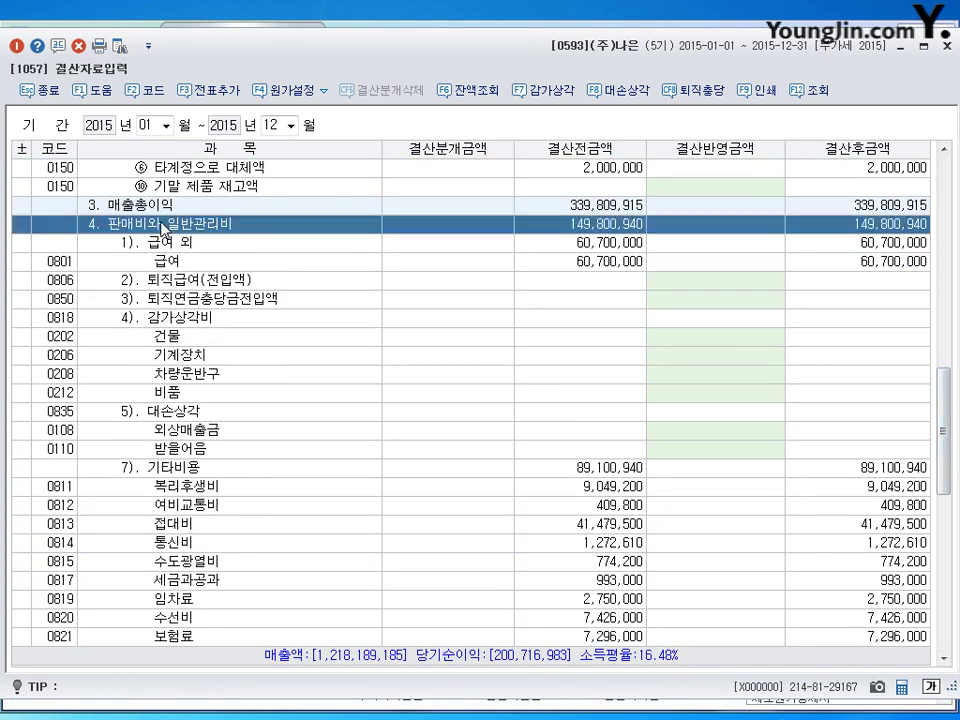
Enter closing amounts of 4,000,000 for 0806 퇴직급여 and 2,000,000 for 0508 퇴직급여.
left_click(213, 282)
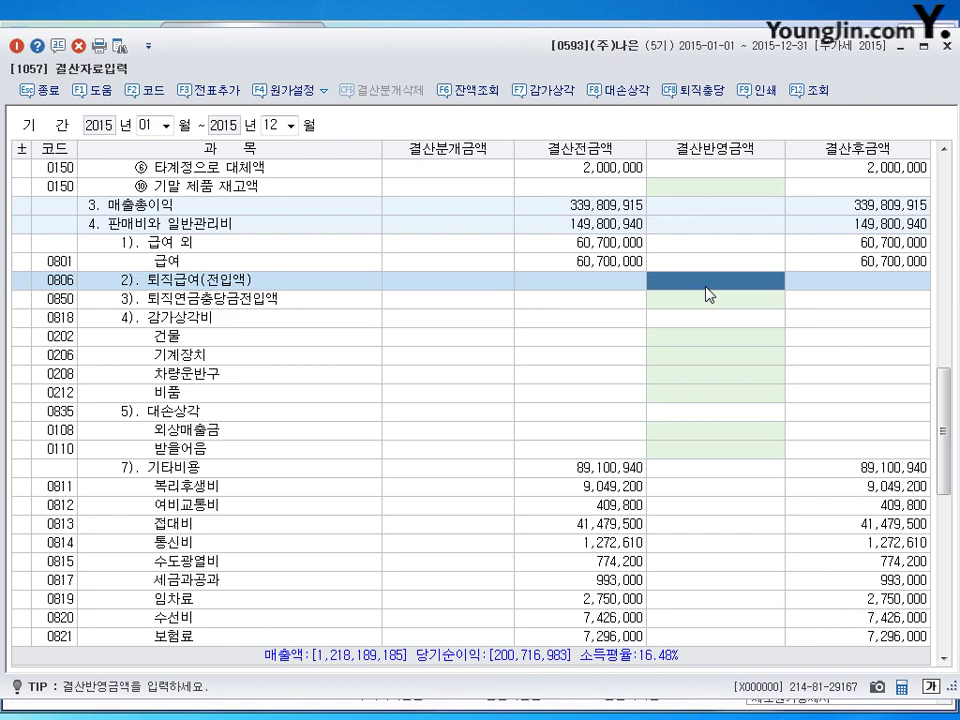
type("4000000")
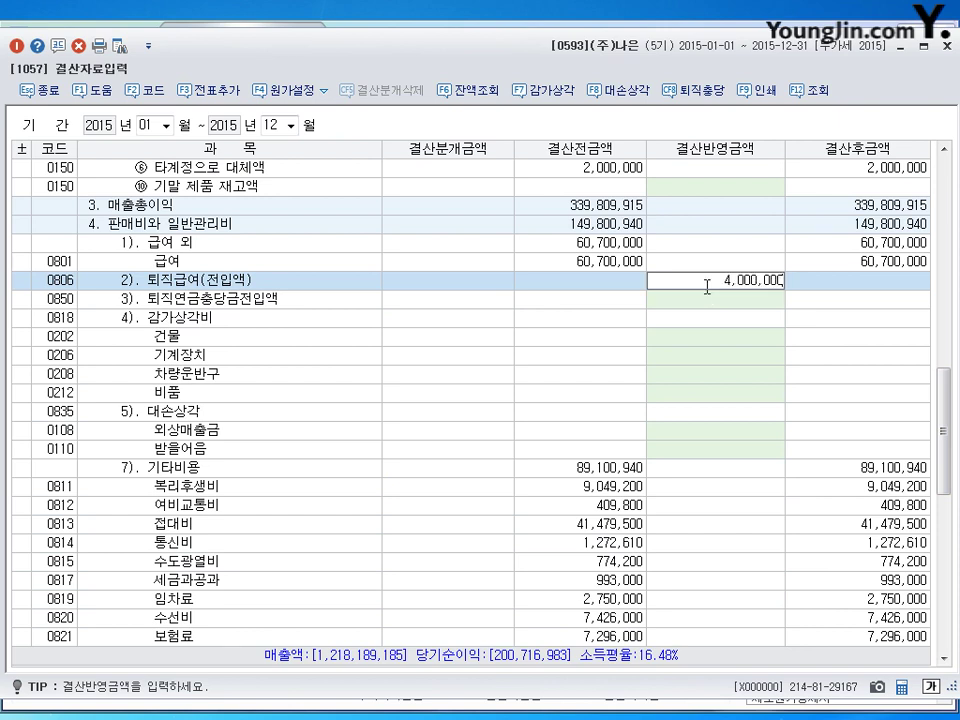
key("Return")
key("Up")
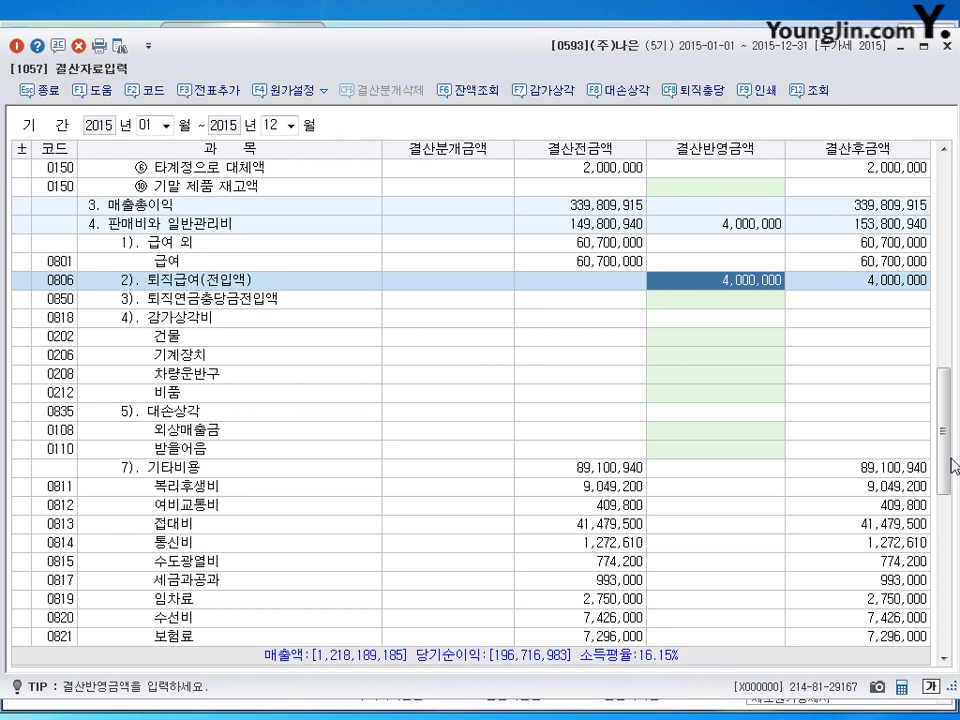
left_click(946, 262)
left_click_drag(946, 262, 946, 175)
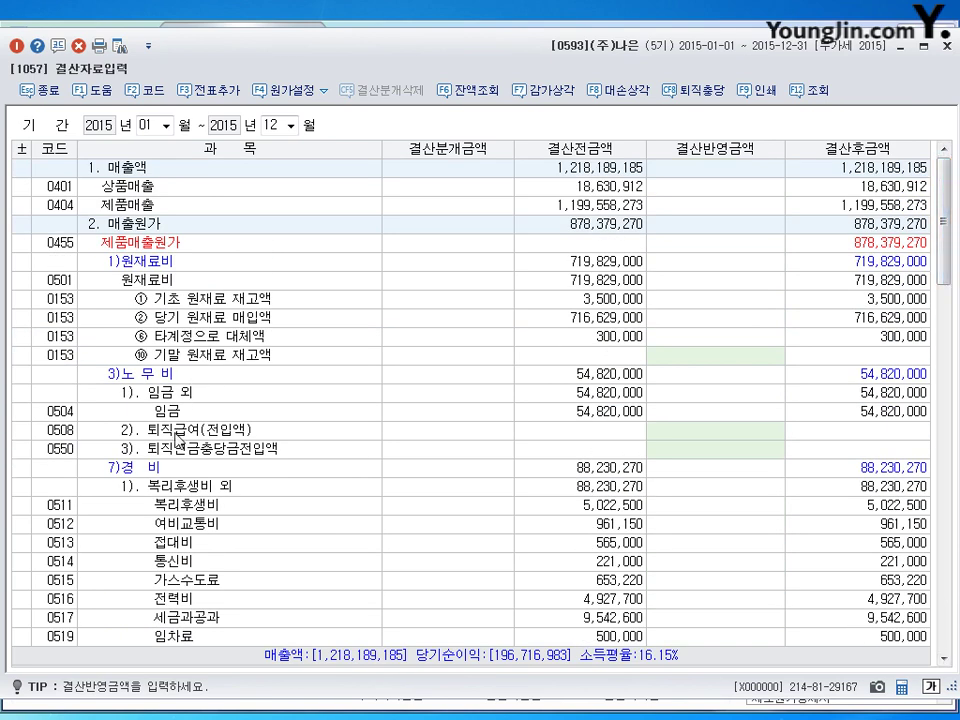
left_click(716, 431)
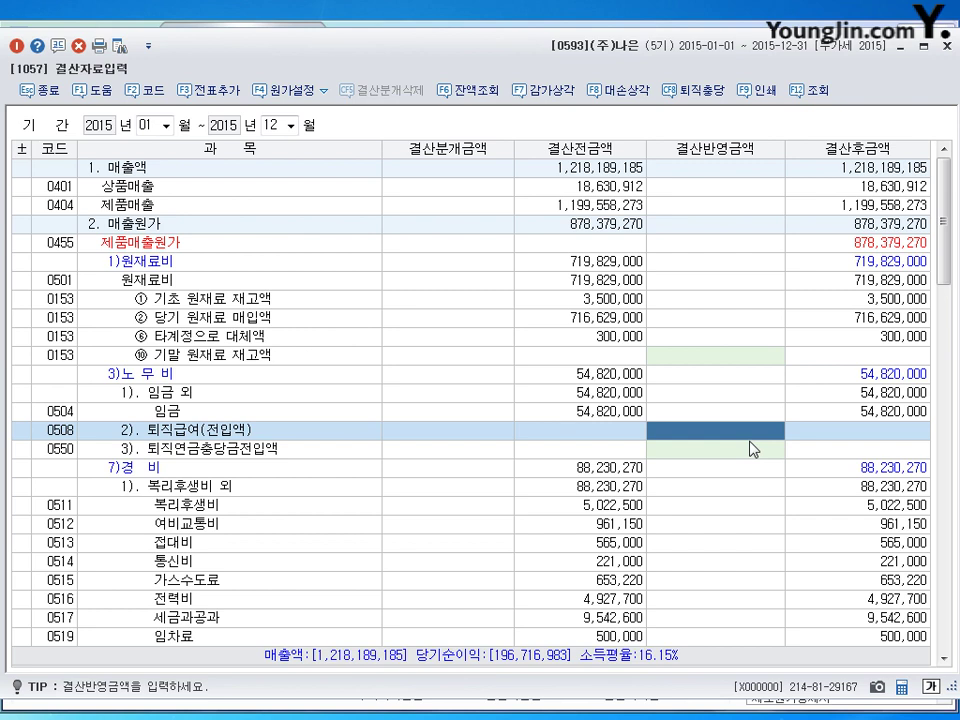
type("2000000")
key("Return")
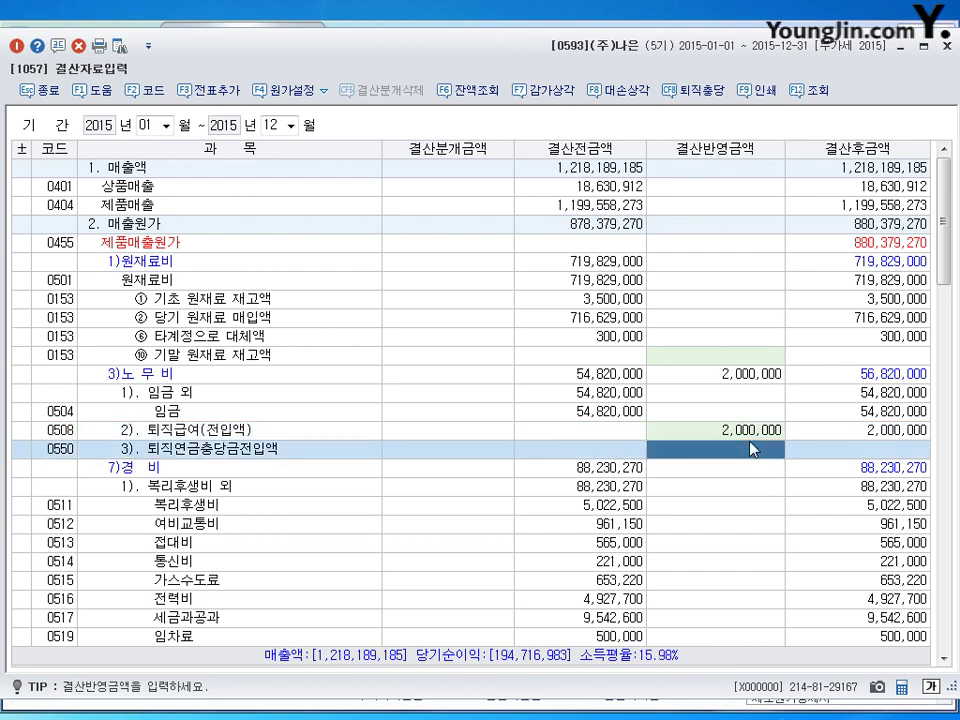
left_click(743, 437)
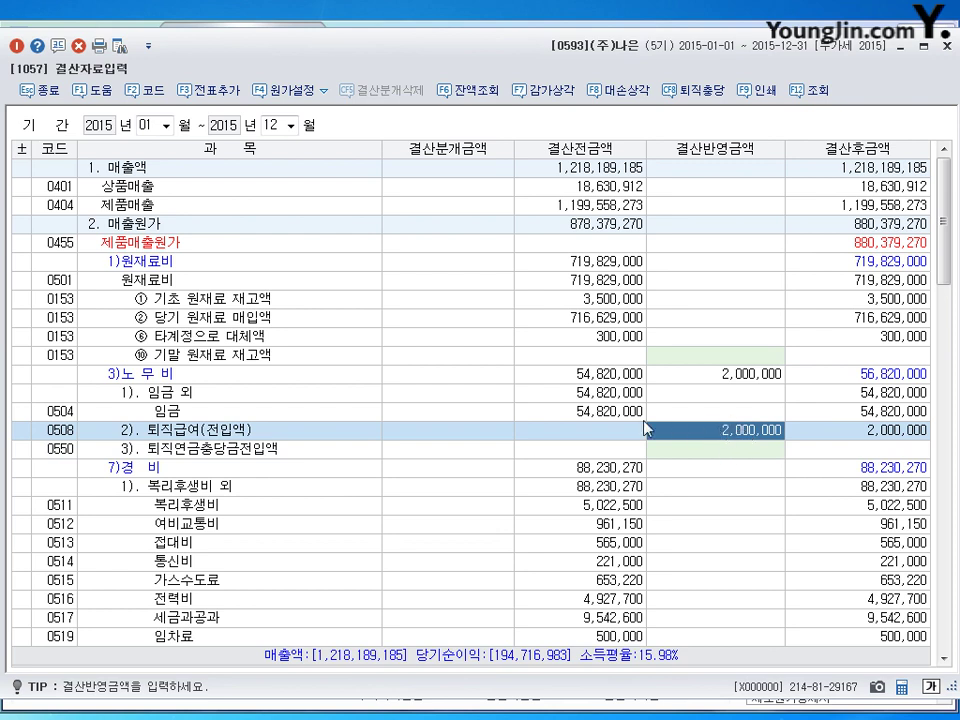
Add the closing amounts as general vouchers with 전표추가, confirm, and close the screen.
left_click(212, 95)
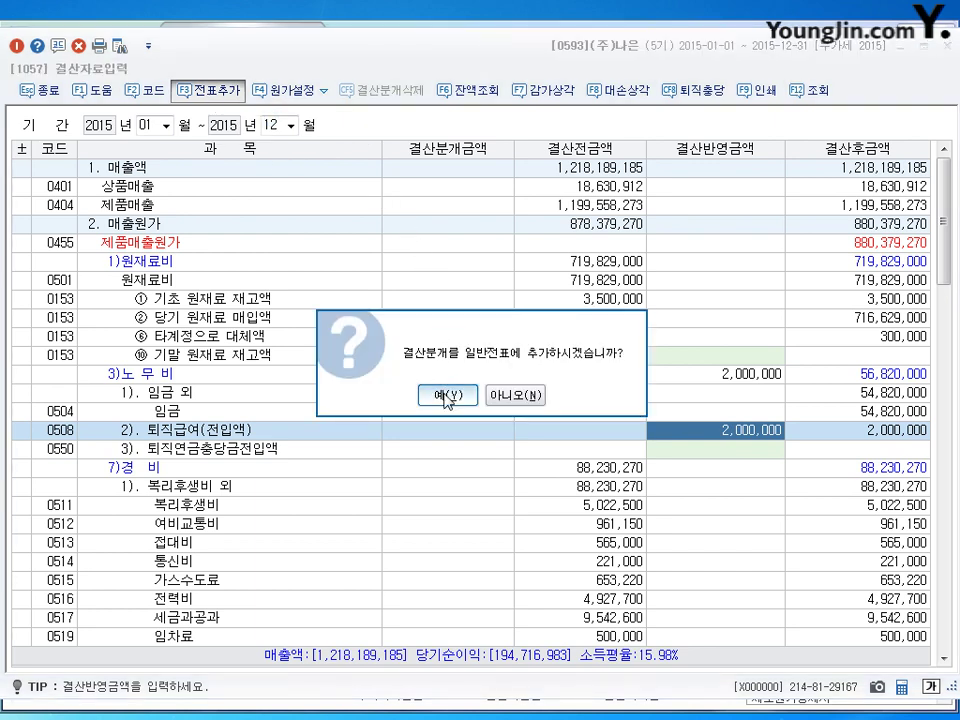
left_click(445, 396)
left_click(948, 38)
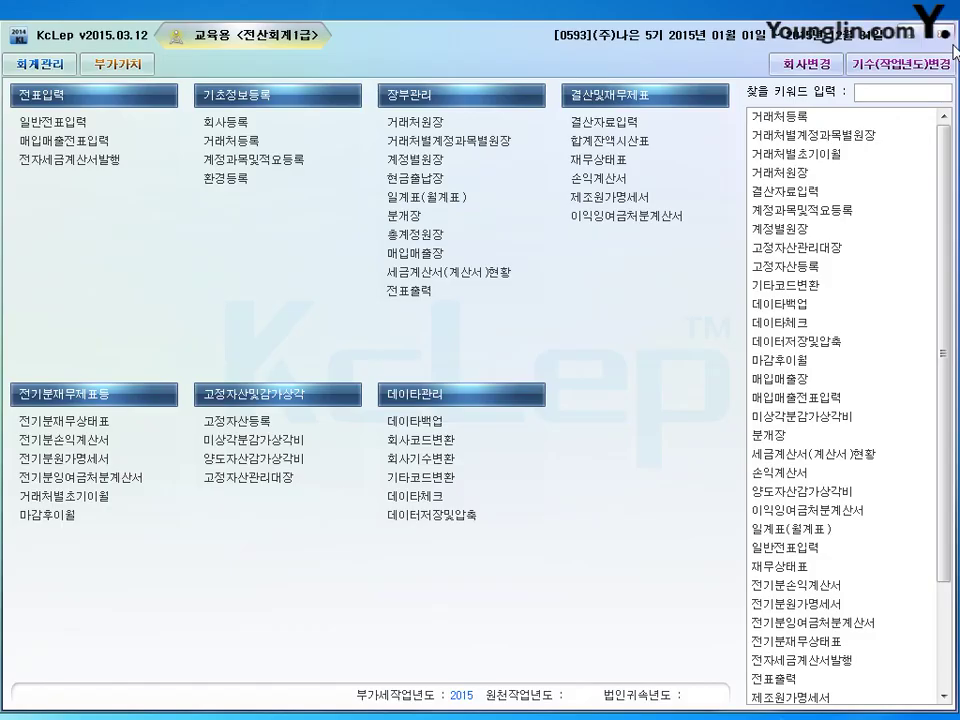